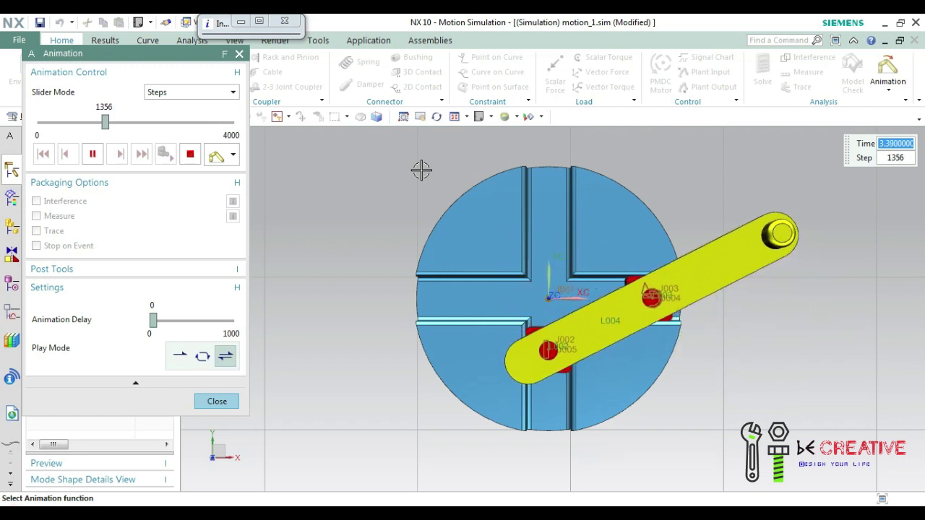
Switch the view orientation to Trimetric
{"action": "left_click", "coordinate": [491, 117]}
{"action": "left_click", "coordinate": [486, 141]}
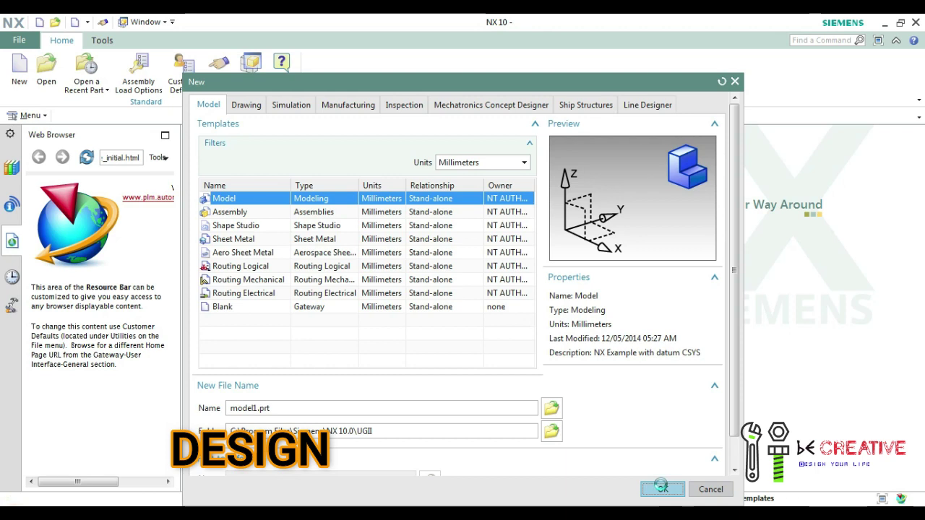
Create model1.prt and sketch a circle centred on the origin on the XY plane
{"action": "left_click", "coordinate": [662, 488]}
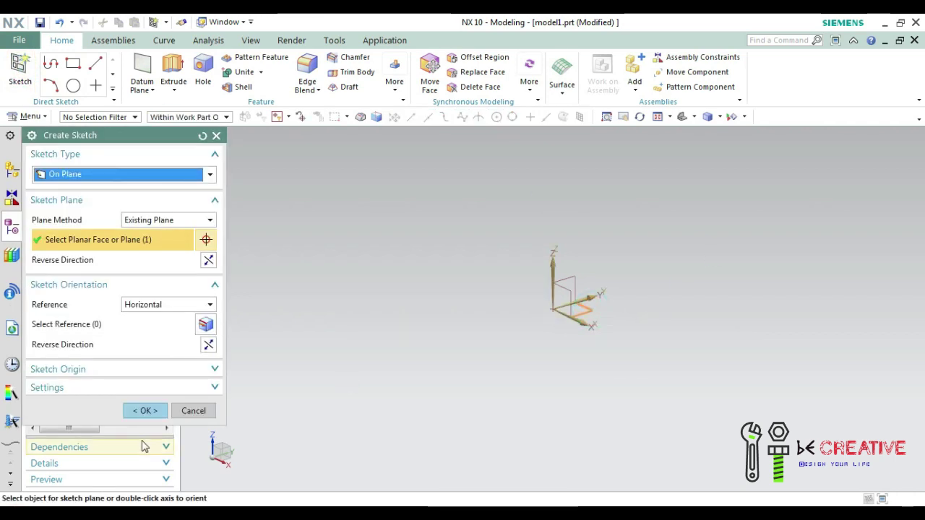
{"action": "left_click", "coordinate": [144, 410]}
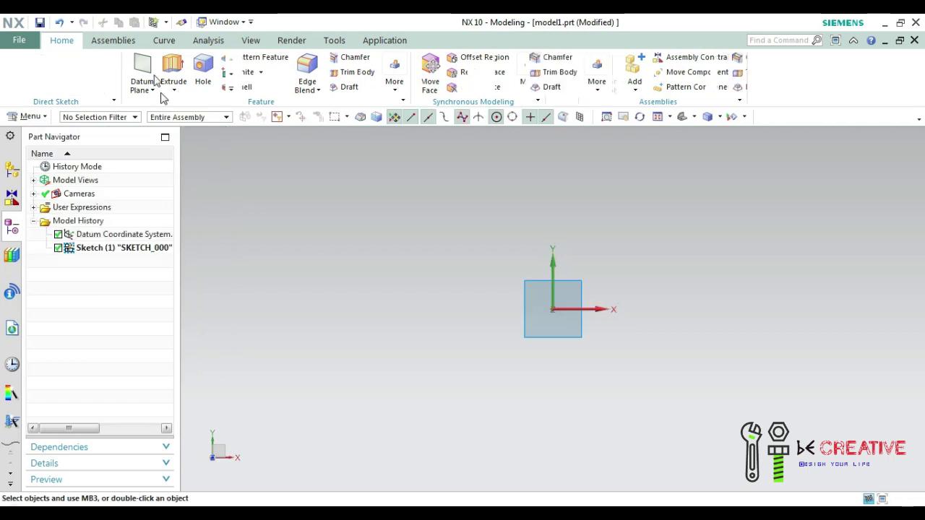
{"action": "left_click", "coordinate": [168, 65]}
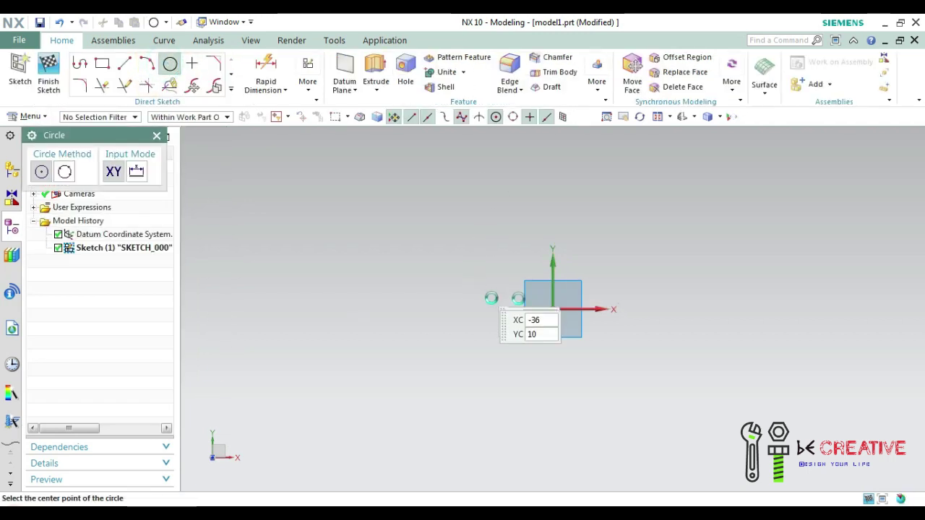
{"action": "left_click", "coordinate": [551, 309]}
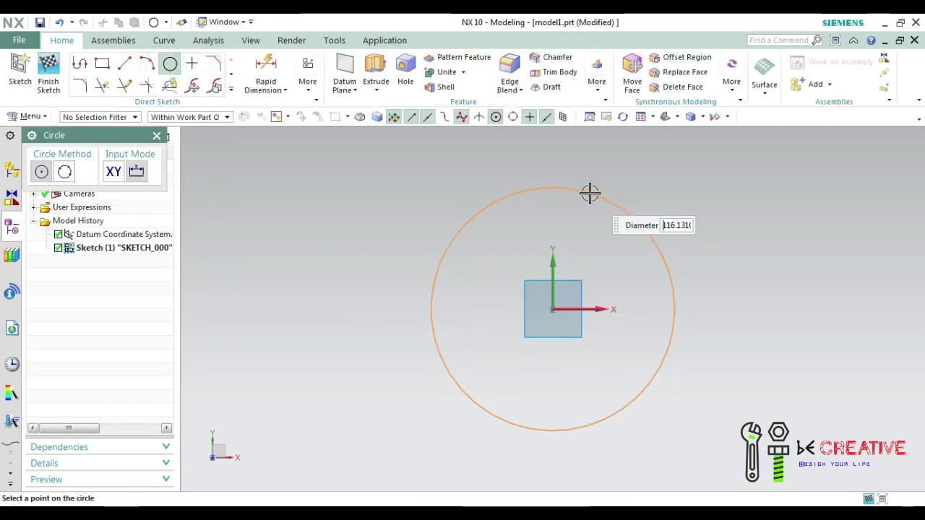
{"action": "left_click", "coordinate": [589, 192]}
{"action": "key", "text": "Escape"}
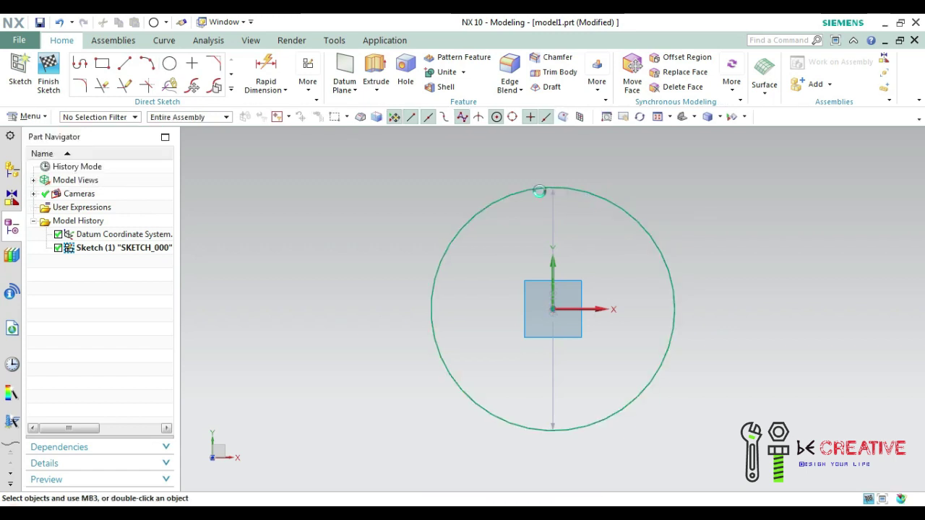
Dimension the circle's diameter to 300 mm
{"action": "key", "text": "d"}
{"action": "left_click", "coordinate": [417, 149]}
{"action": "type", "text": "300"}
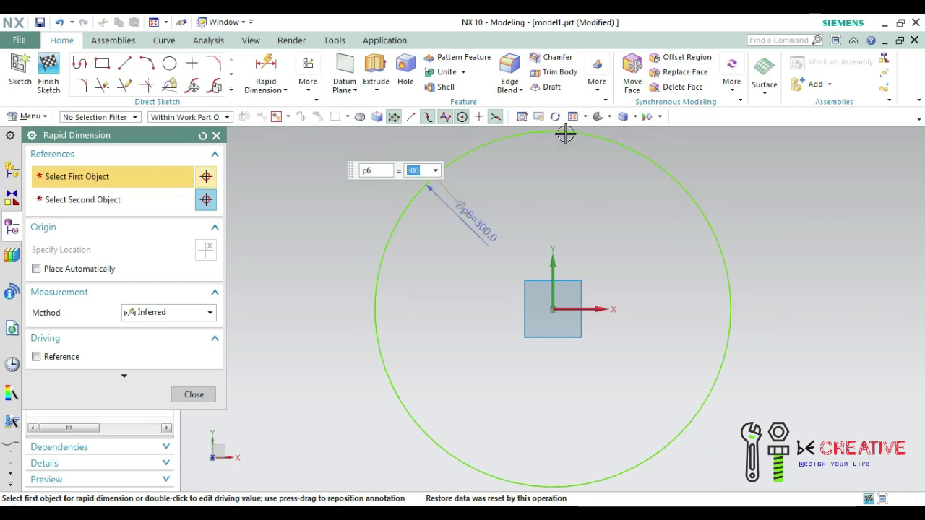
{"action": "left_click", "coordinate": [213, 400]}
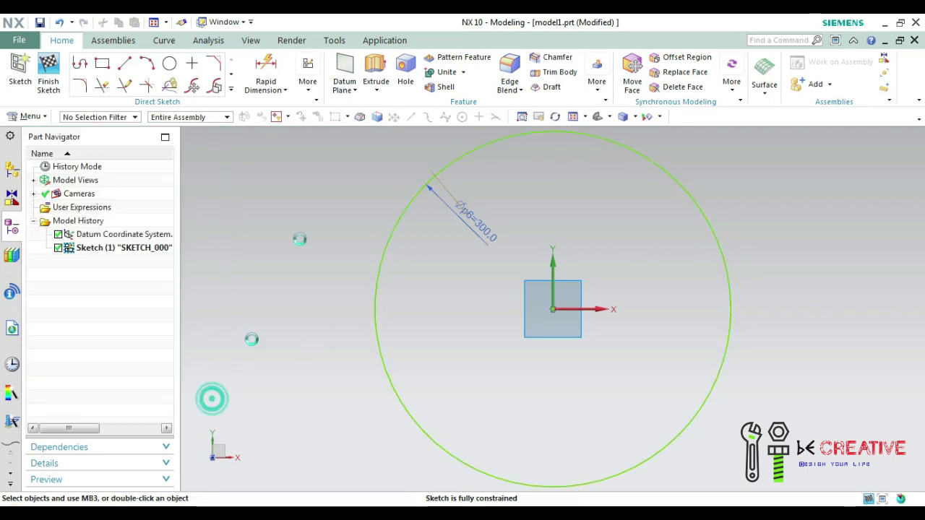
Extrude the 300 mm circle 30 mm into a solid disc
{"action": "left_click", "coordinate": [377, 76]}
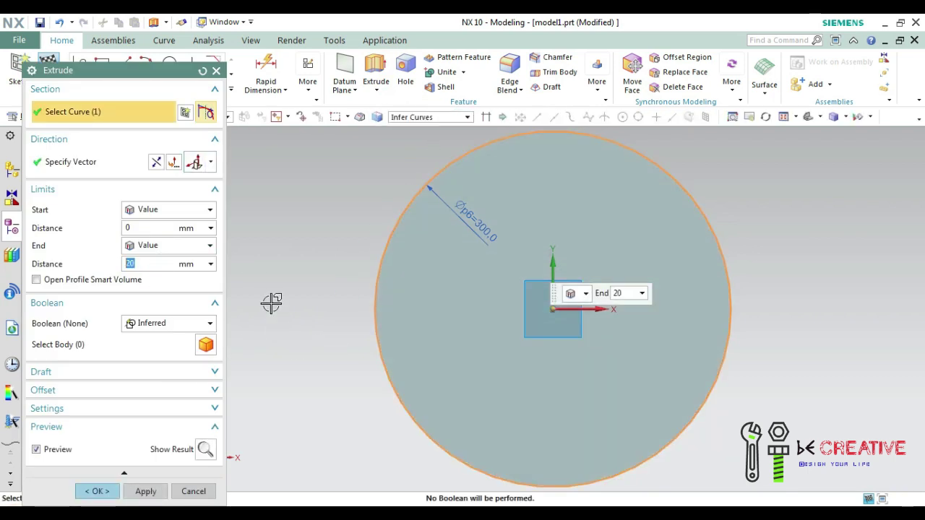
{"action": "middle_click_drag", "start_coordinate": [271, 303], "coordinate": [241, 277]}
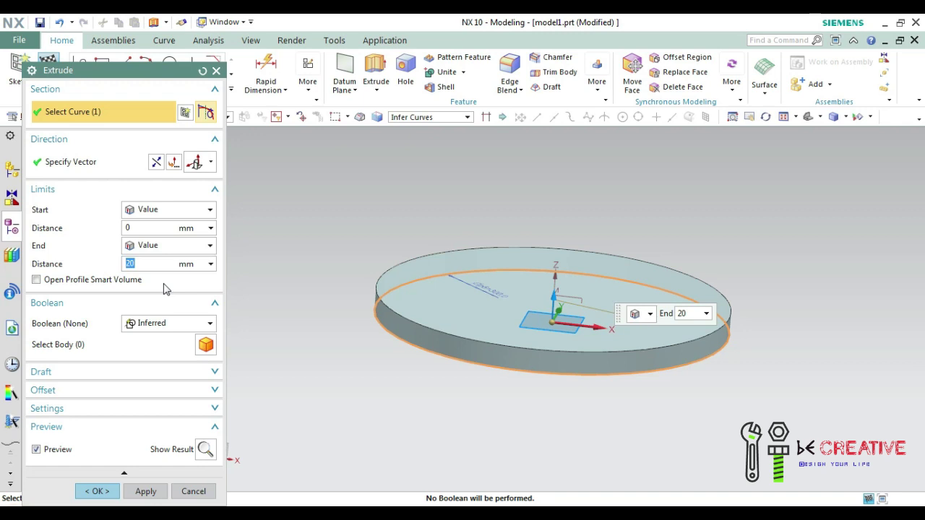
{"action": "type", "text": "30"}
{"action": "key", "text": "Return"}
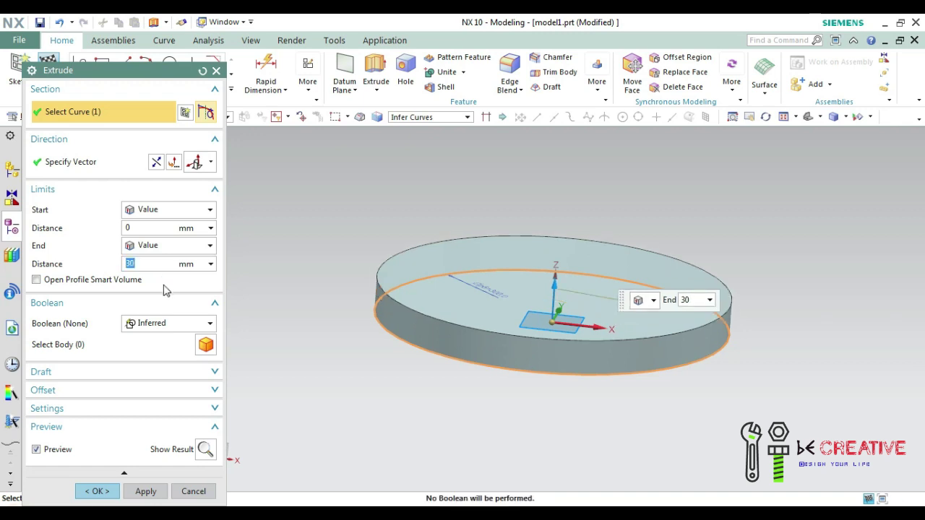
{"action": "left_click", "coordinate": [100, 492]}
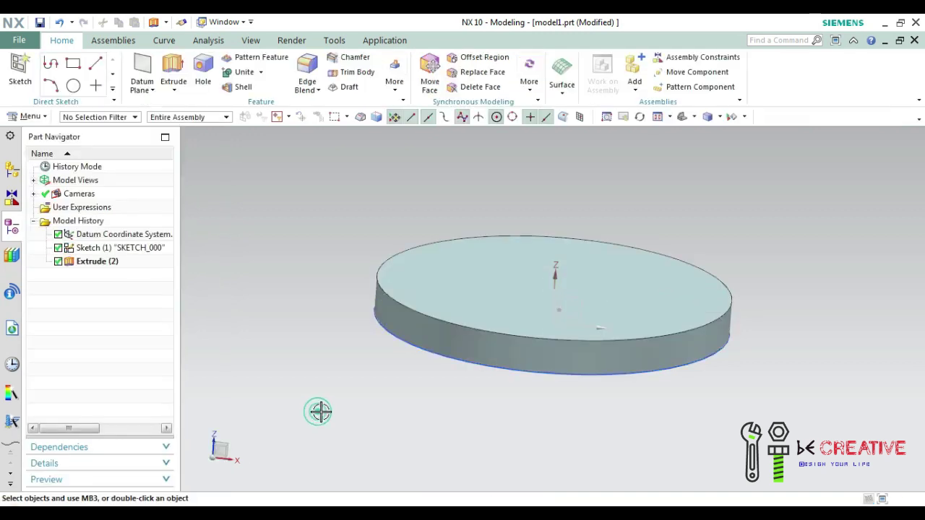
{"action": "mouse_move", "coordinate": [320, 407]}
{"action": "middle_mouse_down"}
{"action": "mouse_move", "coordinate": [308, 427]}
{"action": "mouse_move", "coordinate": [299, 410]}
{"action": "middle_mouse_up"}
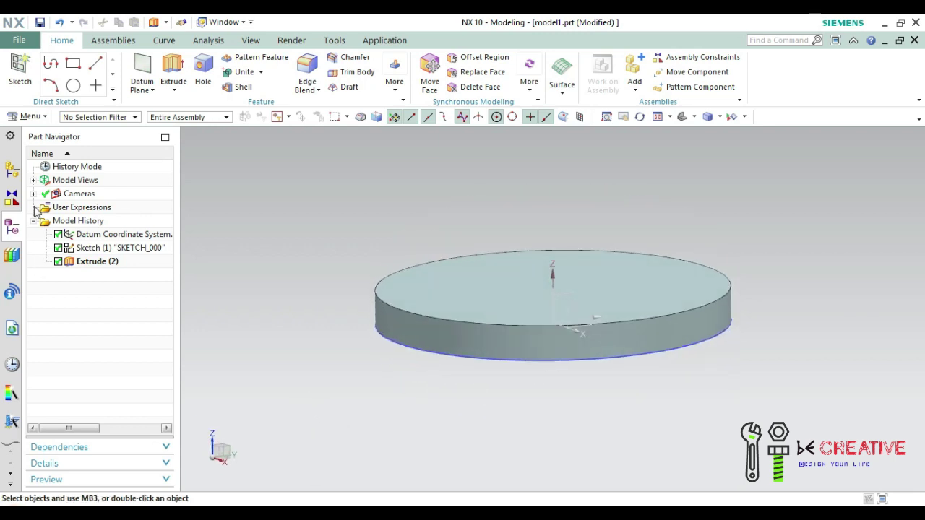
Start a sketch on the YZ datum plane and draw a rectangle near the Z axis
{"action": "left_click", "coordinate": [19, 71]}
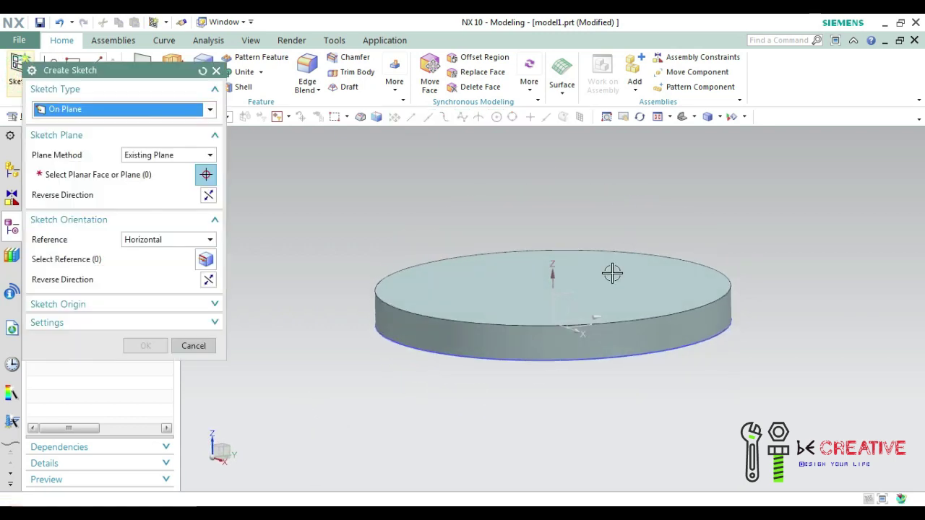
{"action": "left_click", "coordinate": [578, 293]}
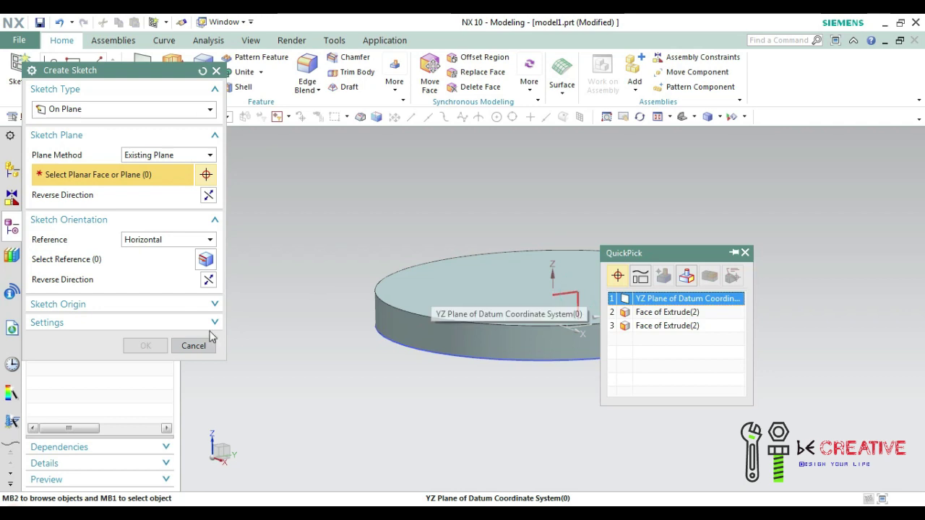
{"action": "left_click", "coordinate": [648, 299]}
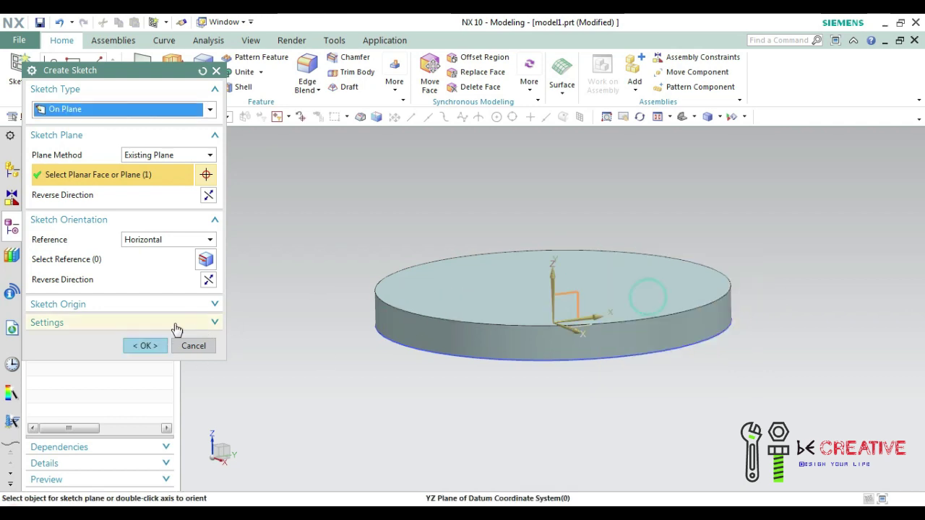
{"action": "left_click", "coordinate": [141, 347]}
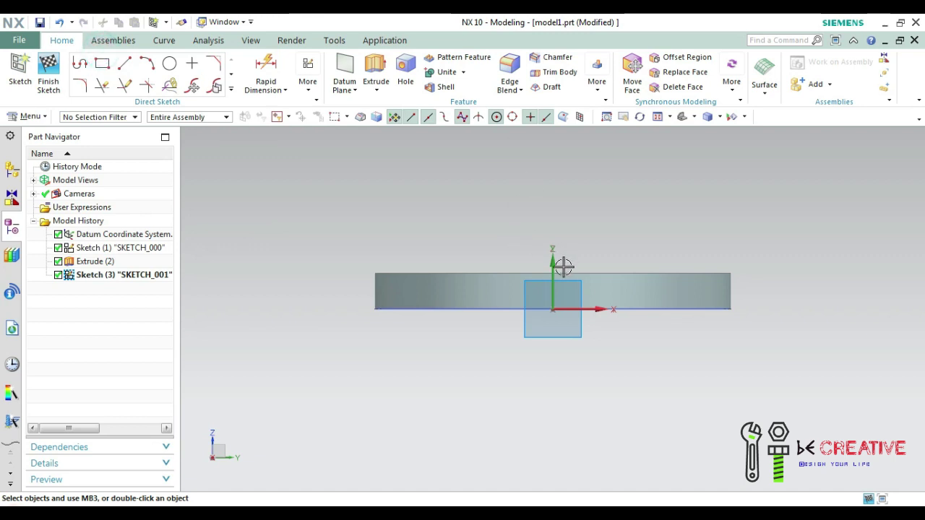
{"action": "left_click", "coordinate": [112, 68]}
{"action": "left_click", "coordinate": [533, 253]}
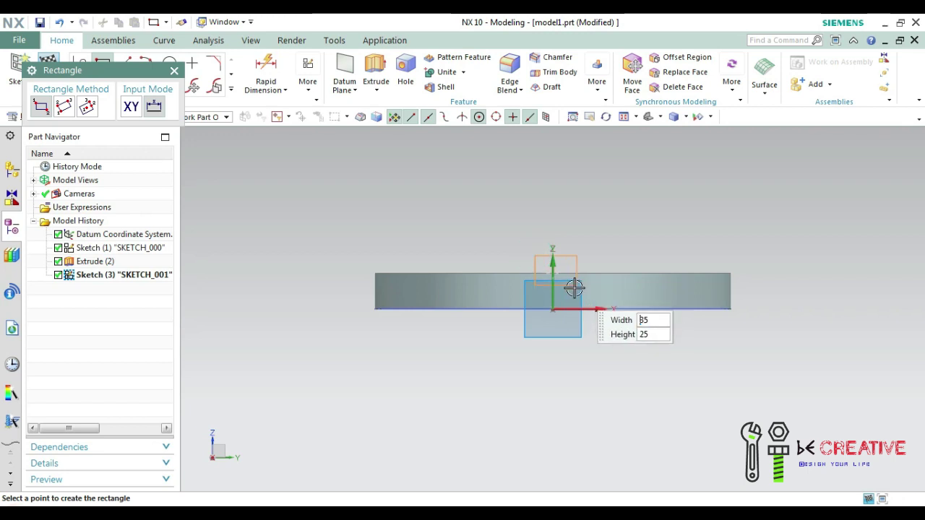
{"action": "key", "text": "Escape"}
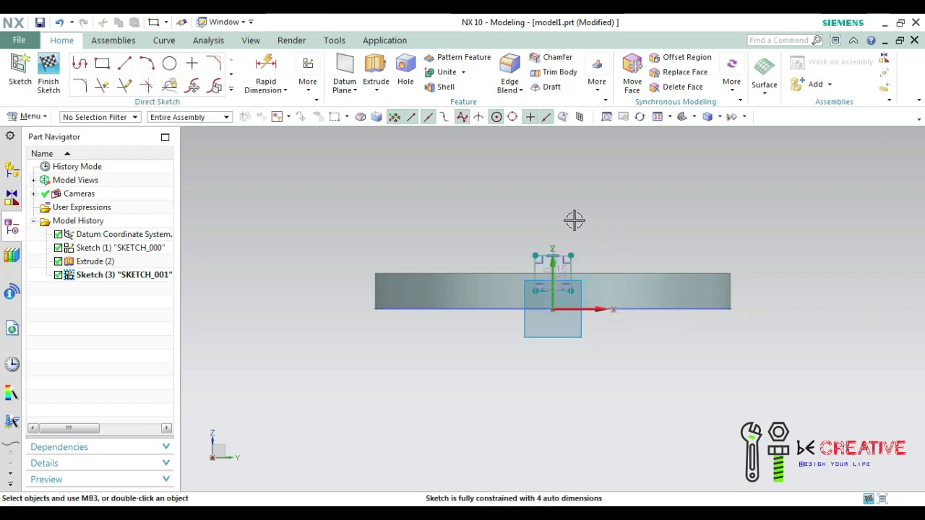
Make the rectangle's two sides symmetric about the Z axis
{"action": "left_click", "coordinate": [315, 89]}
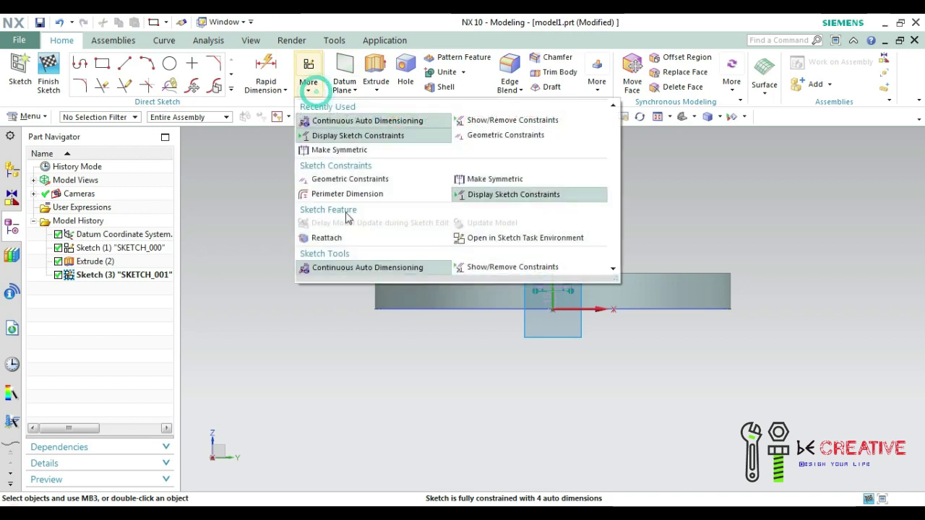
{"action": "left_click", "coordinate": [499, 181]}
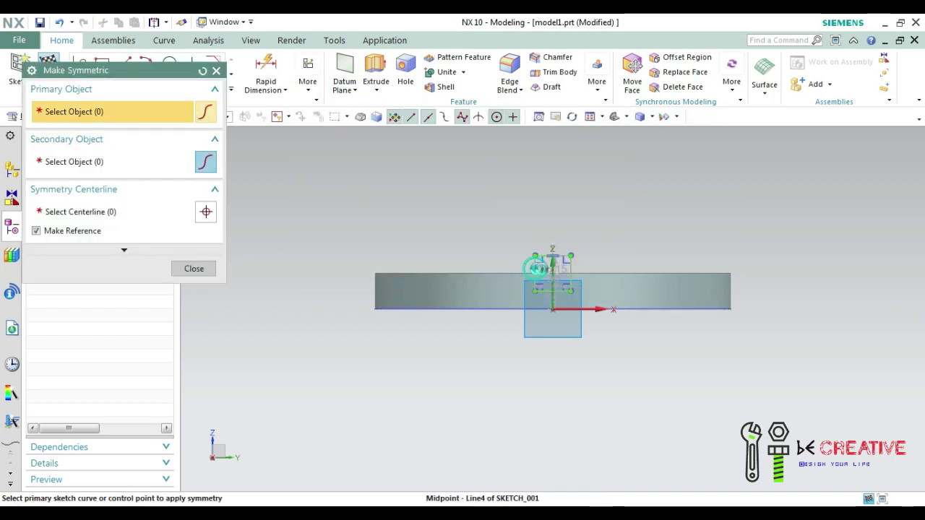
{"action": "left_click", "coordinate": [536, 271]}
{"action": "left_click", "coordinate": [571, 268]}
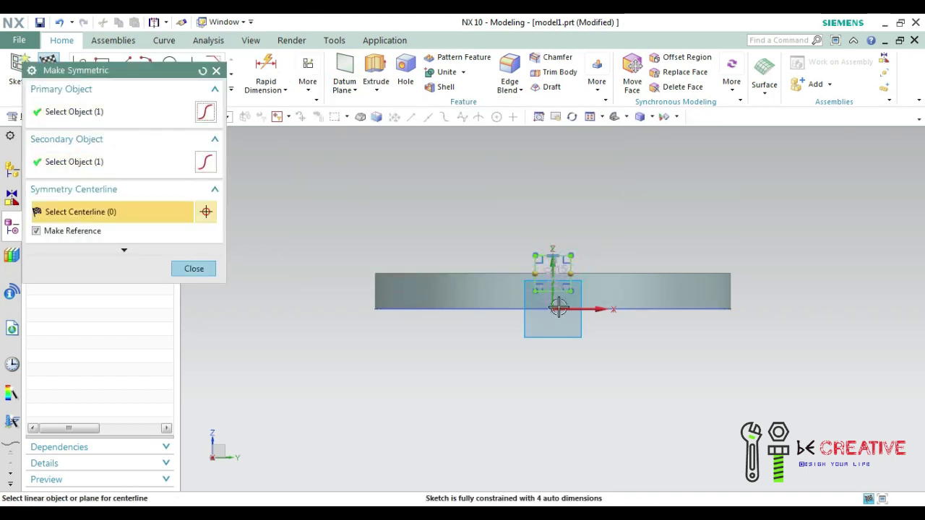
{"action": "left_click", "coordinate": [554, 264]}
{"action": "key", "text": "Escape"}
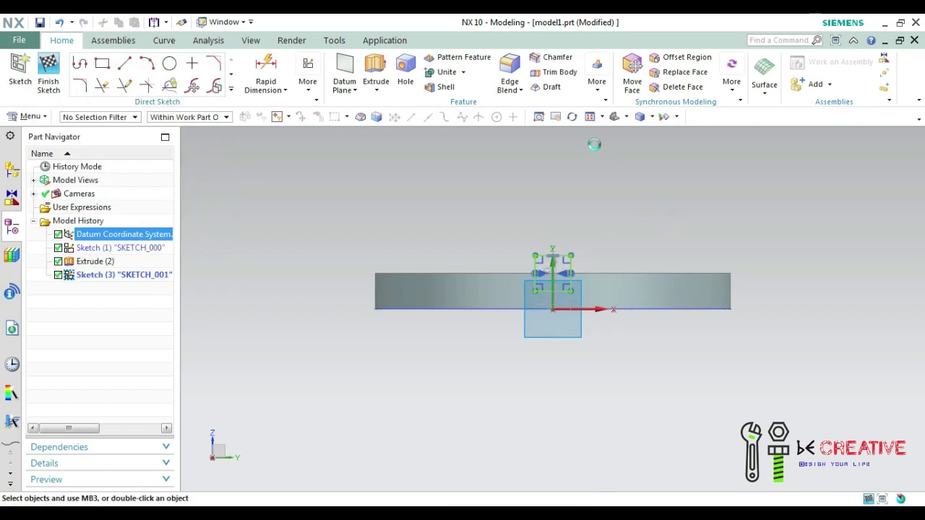
Switch to wireframe, zoom in on the sketch, and set the rectangle width to 50 mm
{"action": "left_click", "coordinate": [719, 117]}
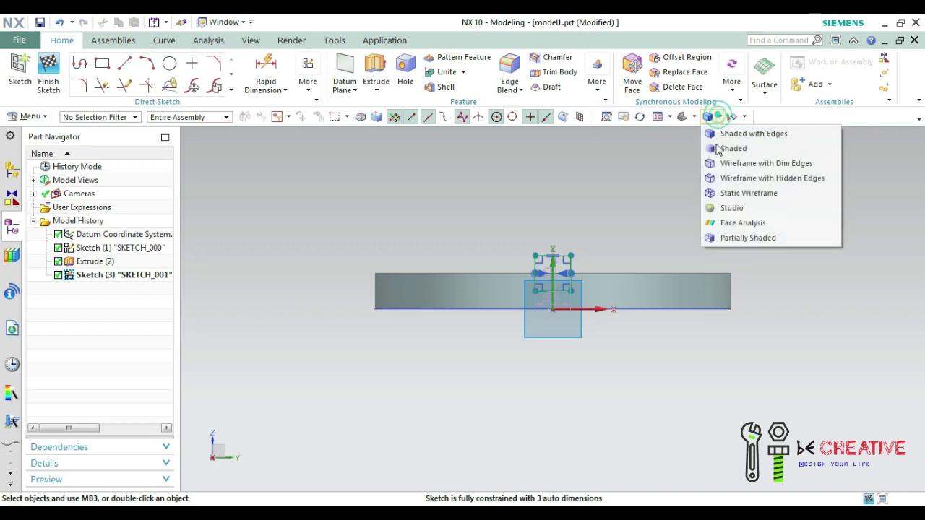
{"action": "left_click", "coordinate": [745, 193]}
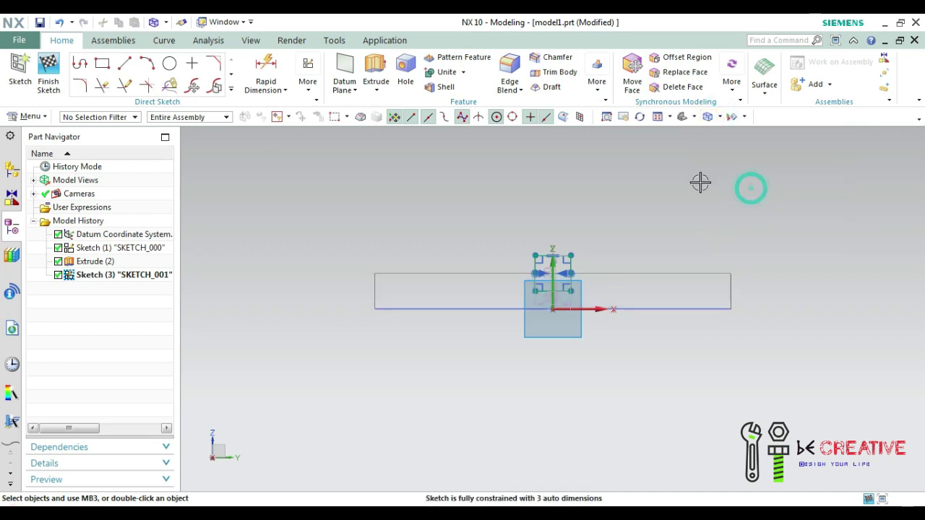
{"action": "left_click", "coordinate": [606, 117]}
{"action": "left_click_drag", "start_coordinate": [626, 365], "coordinate": [506, 192]}
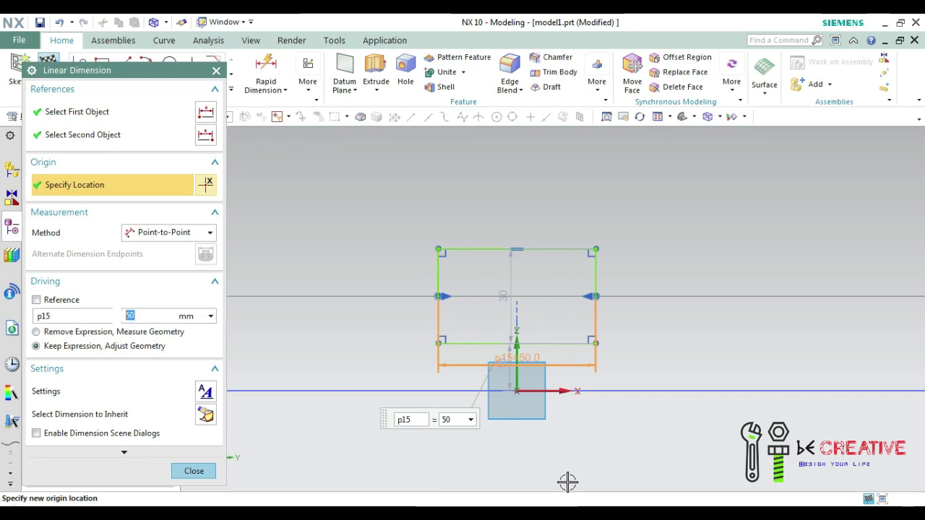
{"action": "left_click", "coordinate": [193, 472]}
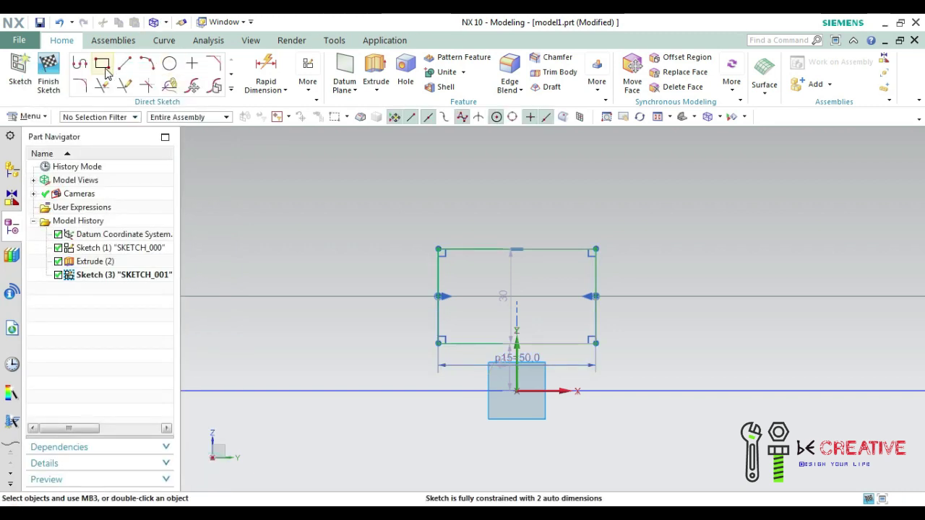
Add a 20 mm vertical dimension to the rectangle
{"action": "key", "text": "d"}
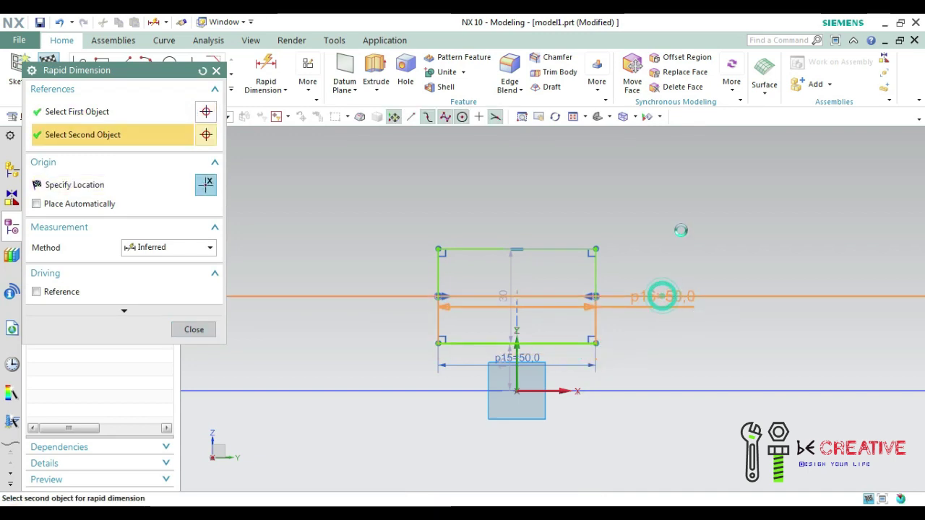
{"action": "left_click", "coordinate": [690, 219]}
{"action": "type", "text": "20"}
{"action": "key", "text": "Return"}
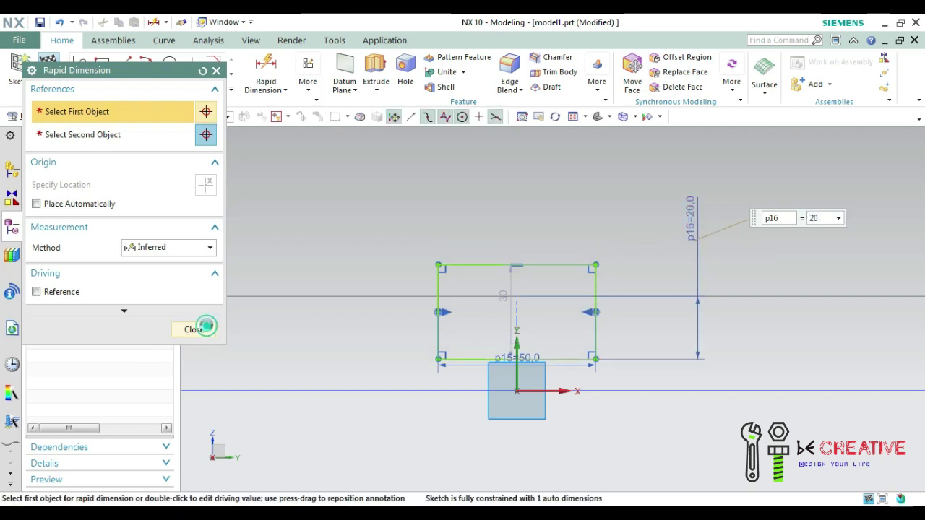
{"action": "left_click", "coordinate": [206, 327]}
{"action": "left_click", "coordinate": [320, 166]}
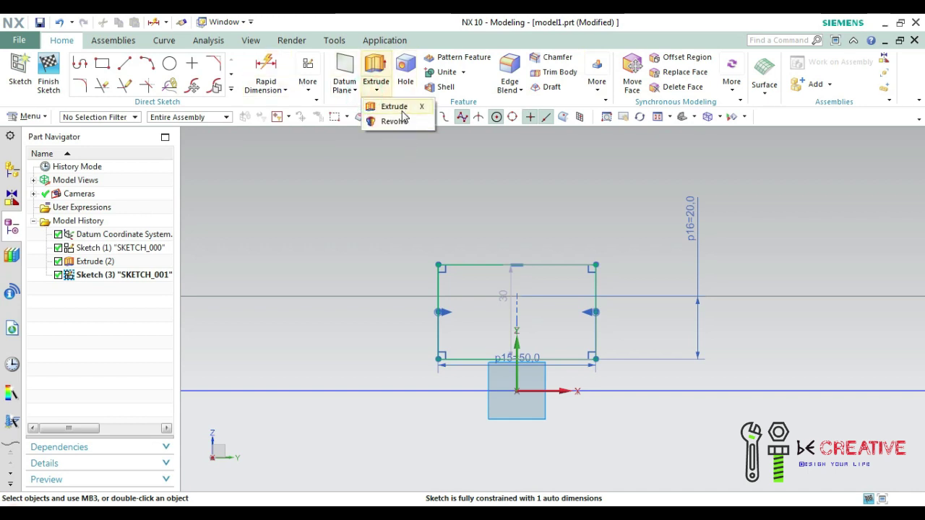
Extrude the rectangle 150 mm symmetrically with Subtract to cut a slot through the disc
{"action": "left_click", "coordinate": [396, 107]}
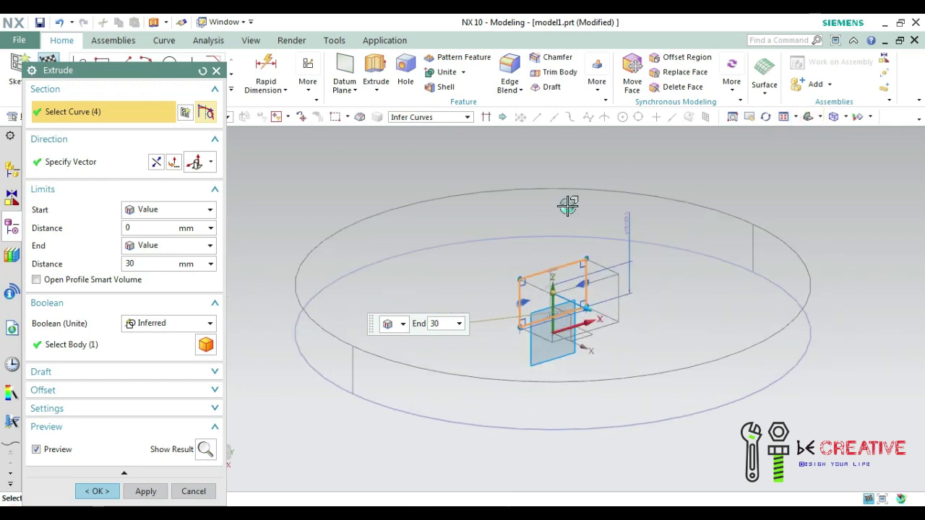
{"action": "left_click", "coordinate": [167, 323]}
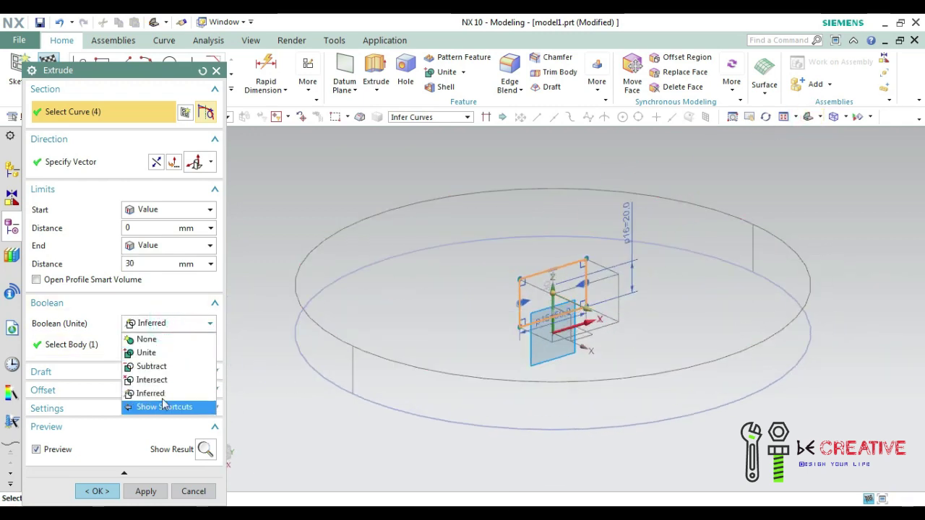
{"action": "left_click", "coordinate": [170, 366]}
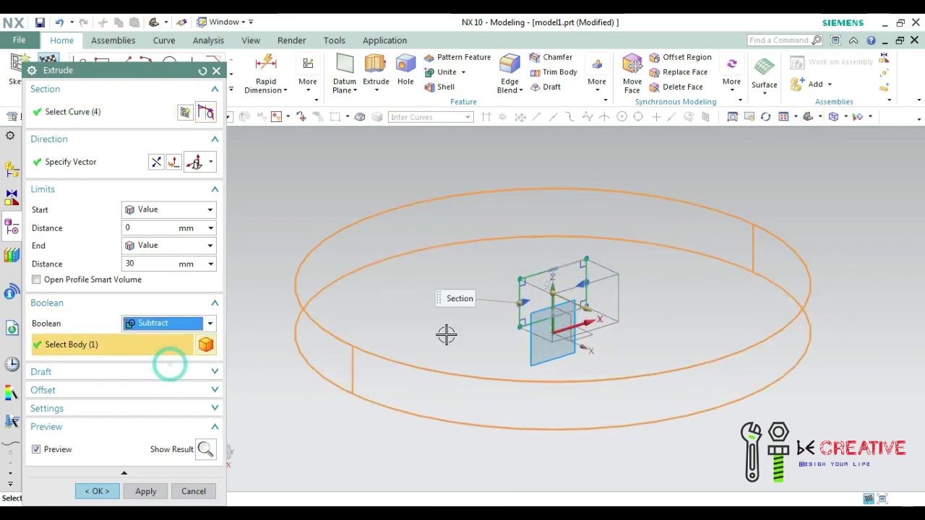
{"action": "left_click", "coordinate": [413, 370]}
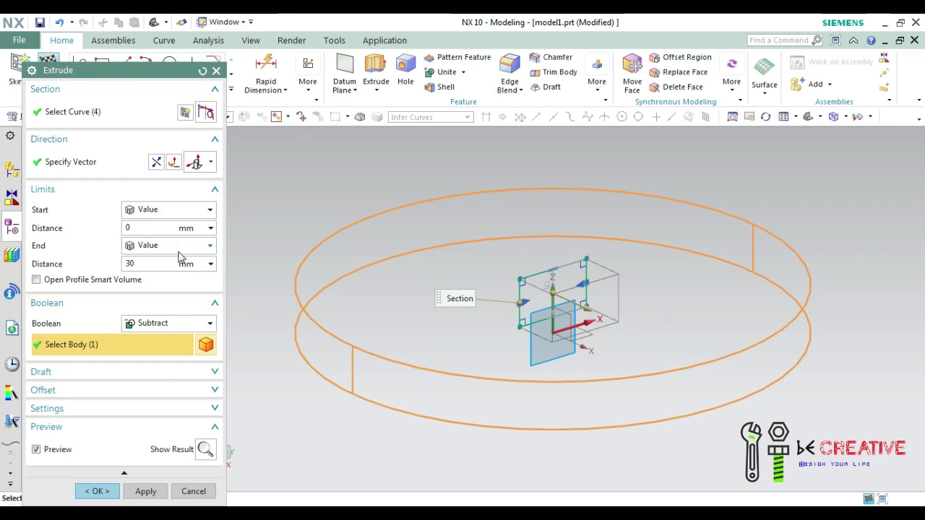
{"action": "left_click", "coordinate": [210, 215]}
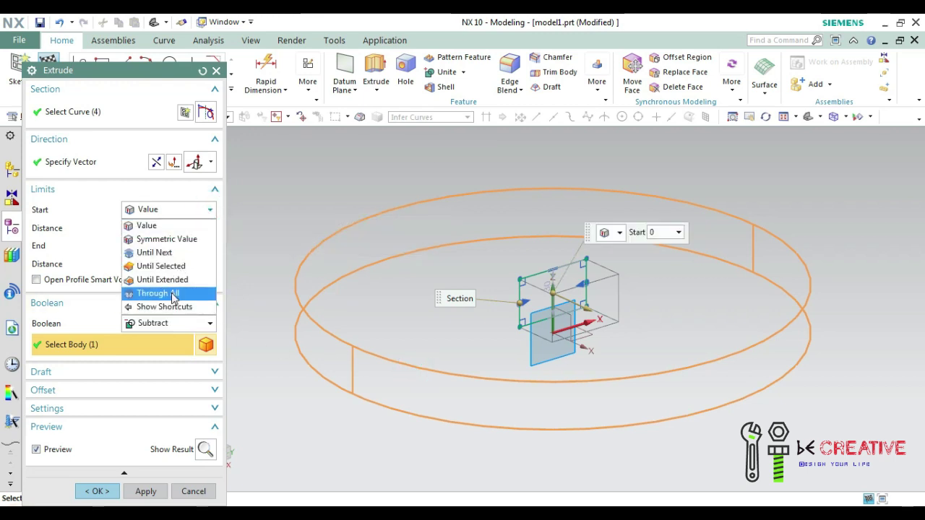
{"action": "left_click", "coordinate": [185, 243]}
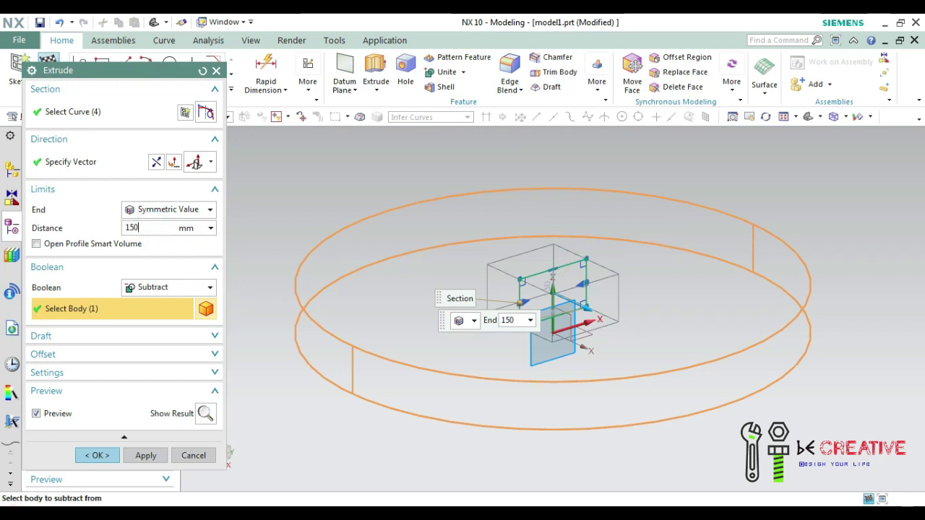
{"action": "key", "text": "Return"}
{"action": "middle_click", "coordinate": [209, 220]}
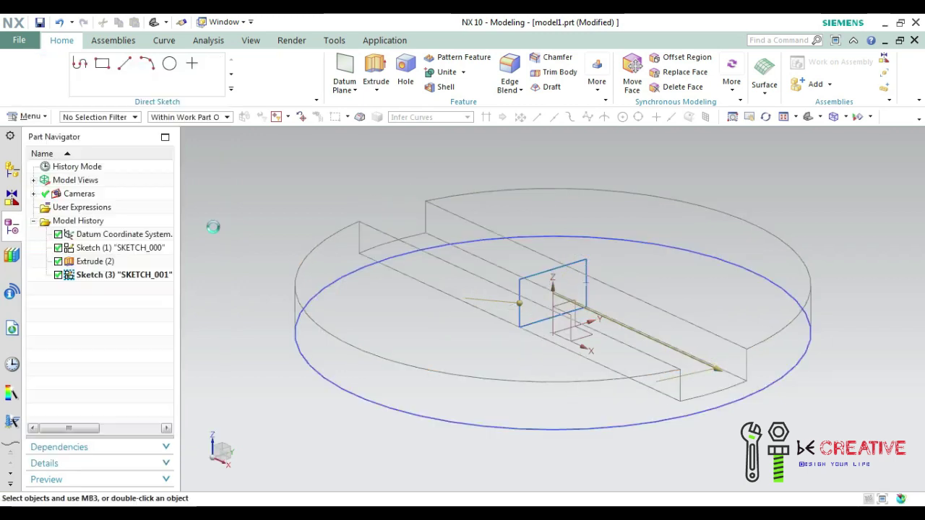
{"action": "middle_click_drag", "start_coordinate": [240, 195], "coordinate": [236, 197]}
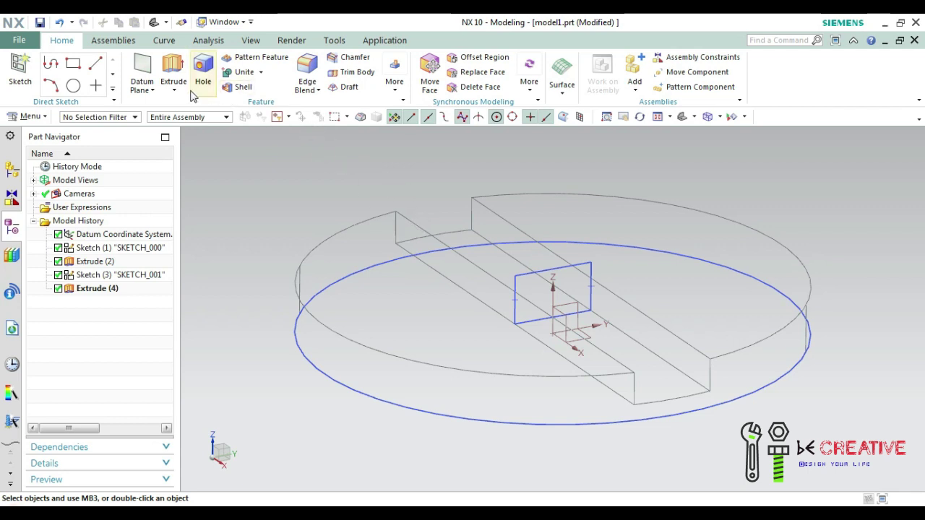
Start a sketch on the XZ plane and draw a rectangle
{"action": "left_click", "coordinate": [20, 72]}
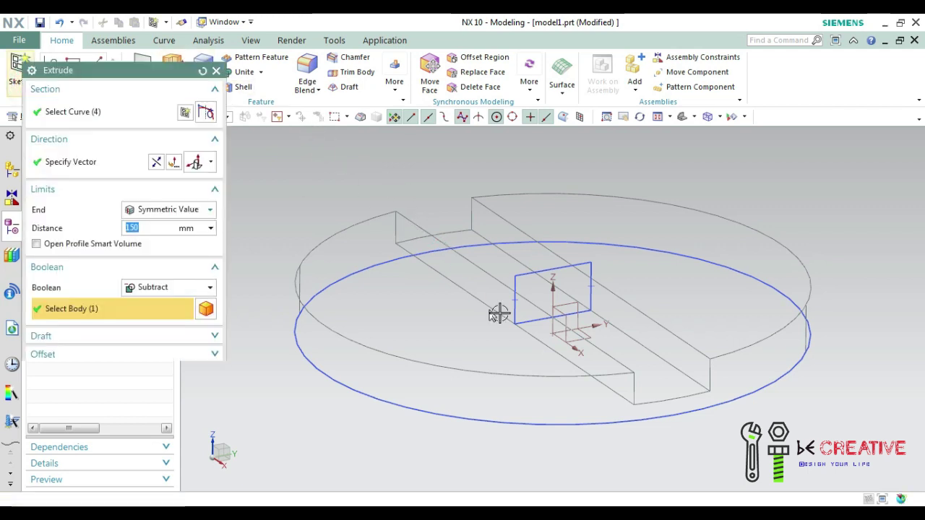
{"action": "left_click", "coordinate": [138, 346]}
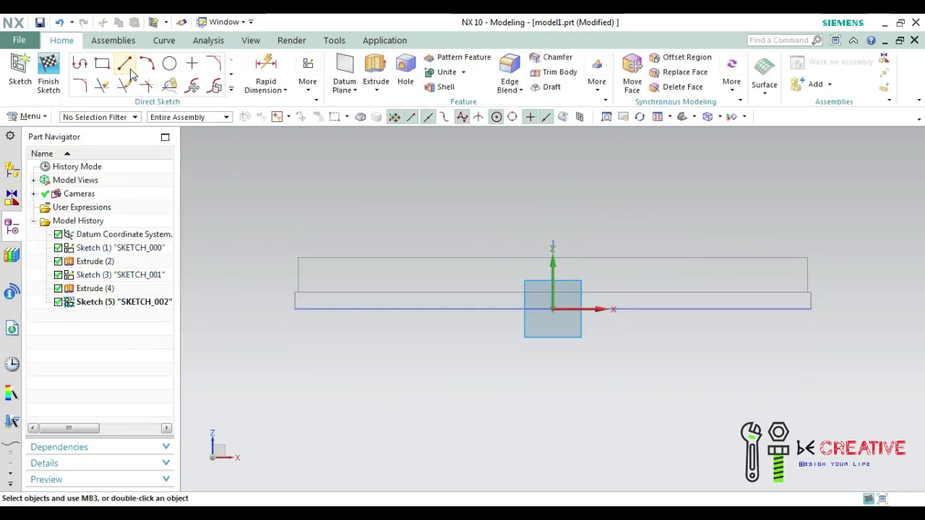
{"action": "left_click", "coordinate": [102, 64]}
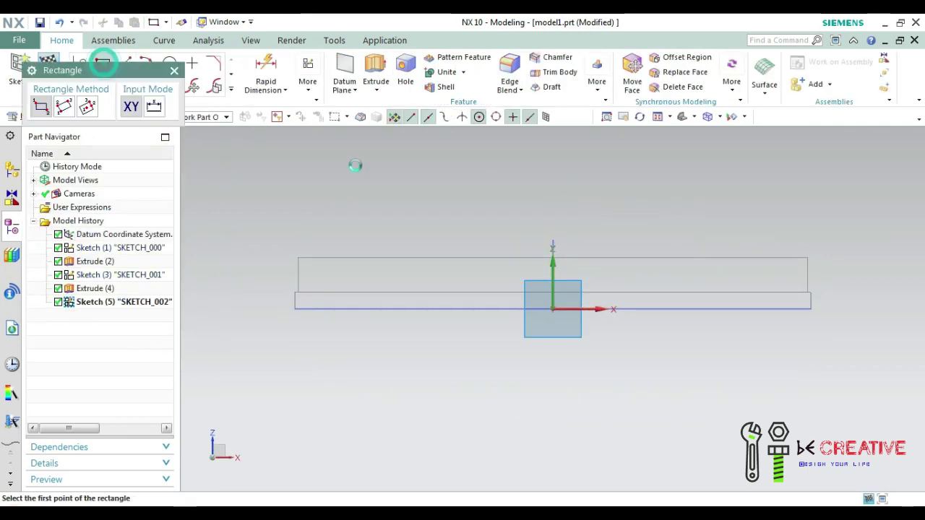
{"action": "left_click", "coordinate": [524, 243]}
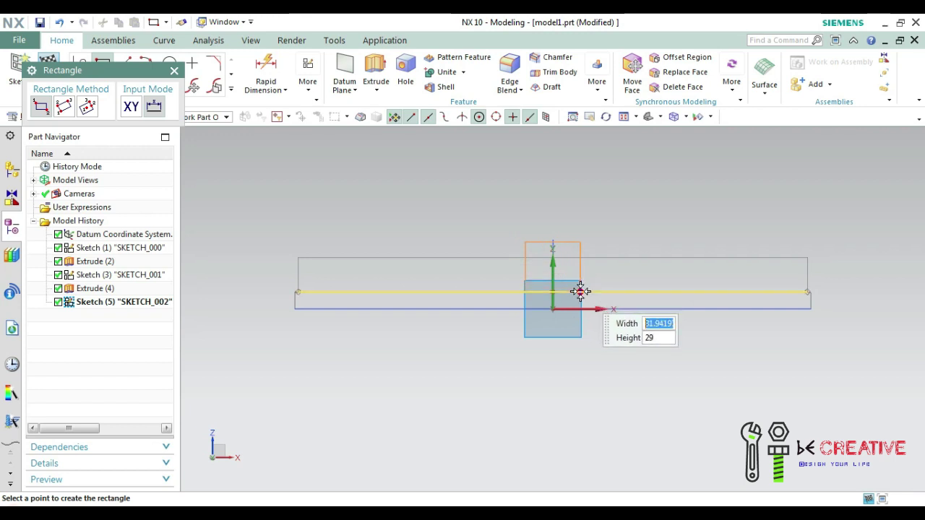
{"action": "left_click", "coordinate": [580, 294]}
{"action": "key", "text": "Escape"}
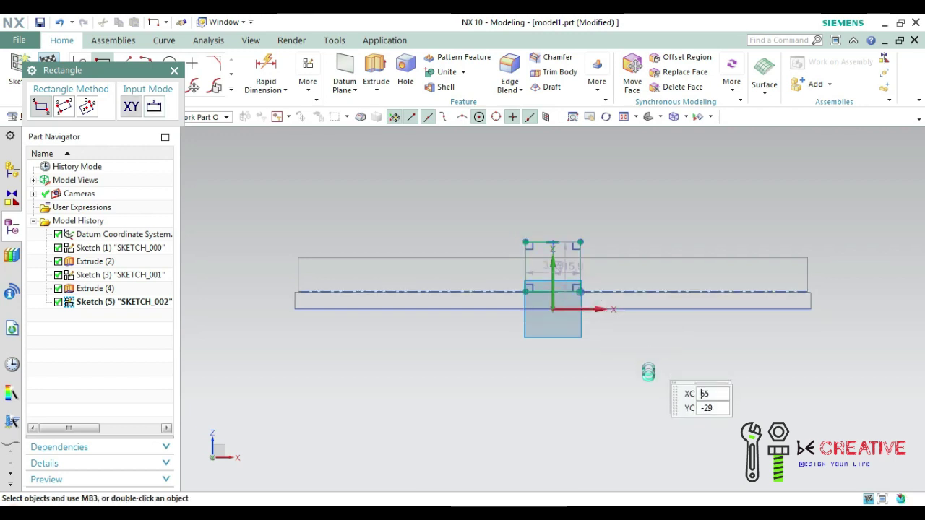
Apply a symmetry constraint to the rectangle's left and right edges about the vertical axis
{"action": "left_click", "coordinate": [307, 75]}
{"action": "left_click", "coordinate": [525, 194]}
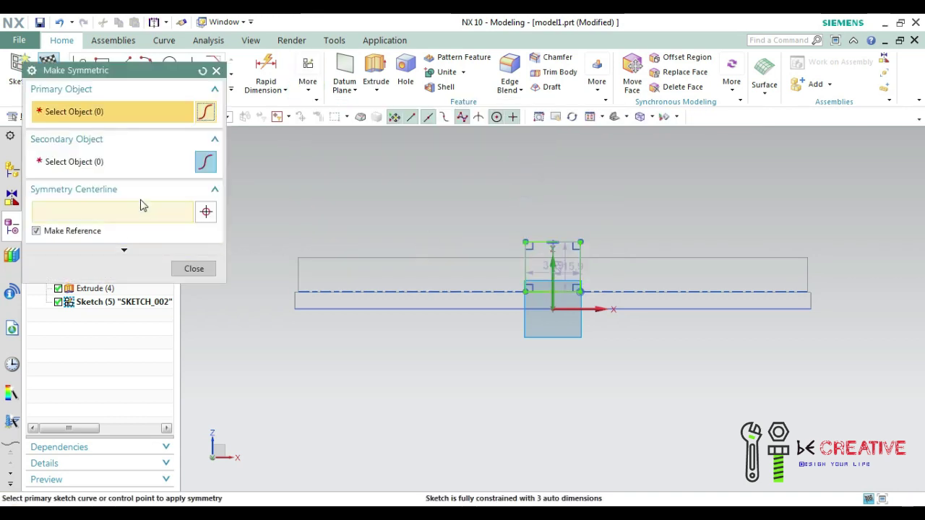
{"action": "left_click", "coordinate": [526, 265]}
{"action": "left_click", "coordinate": [583, 267]}
{"action": "left_click", "coordinate": [553, 269]}
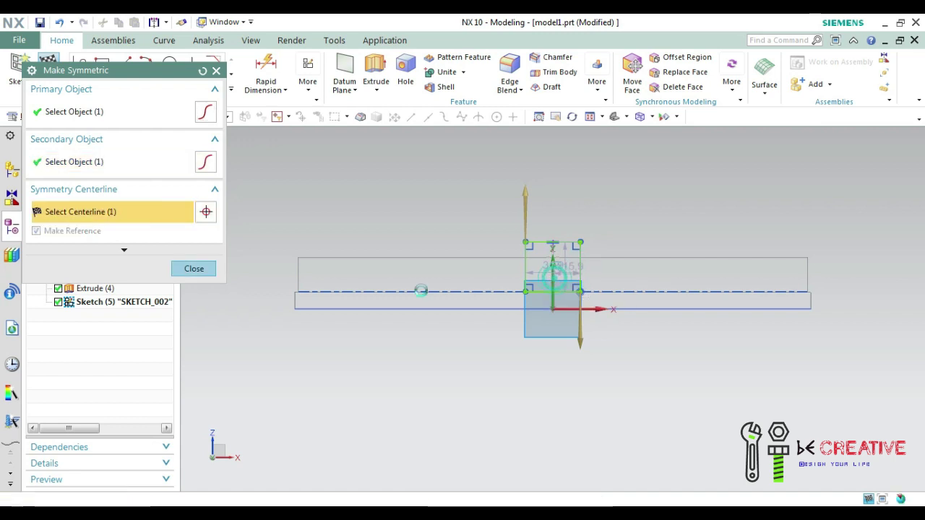
{"action": "middle_click", "coordinate": [242, 318]}
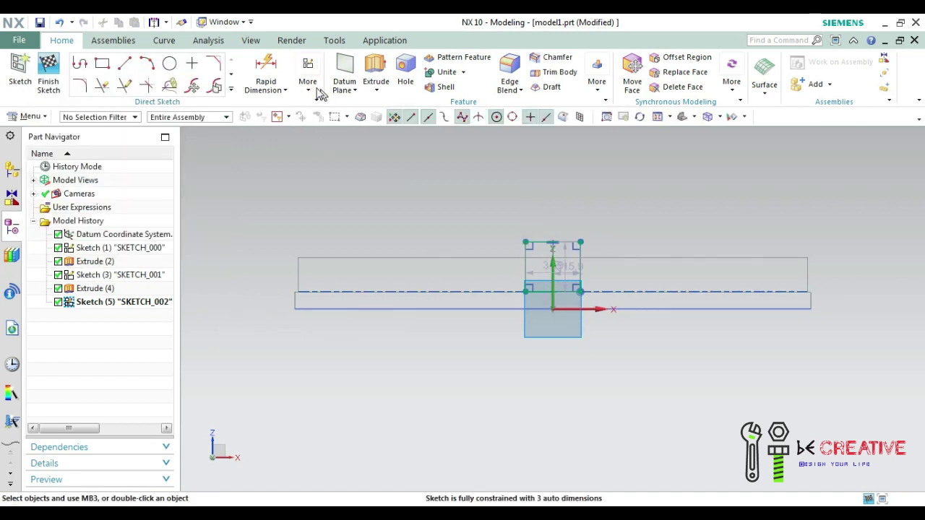
Zoom in and reapply Make Symmetric to the side edges about the Z axis
{"action": "left_click", "coordinate": [308, 83]}
{"action": "left_click", "coordinate": [471, 181]}
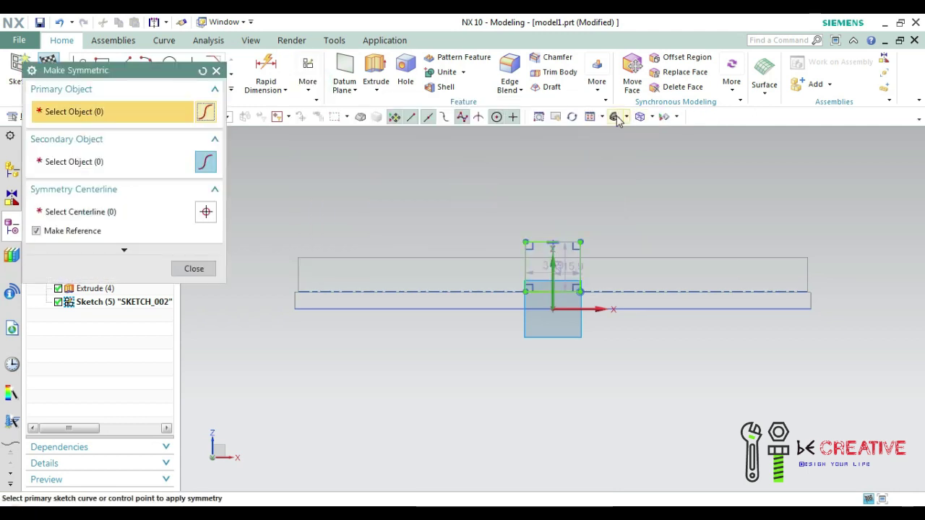
{"action": "left_click", "coordinate": [539, 117]}
{"action": "left_click_drag", "start_coordinate": [512, 207], "coordinate": [642, 358]}
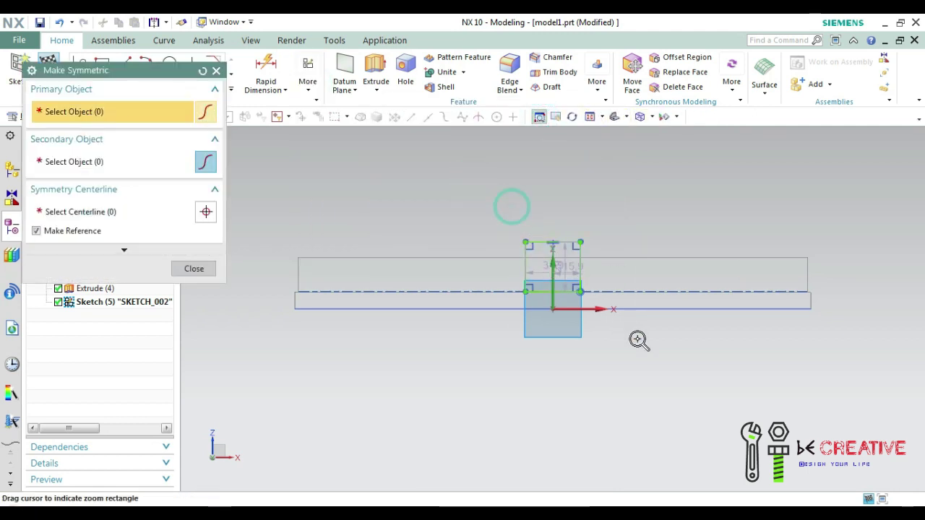
{"action": "key", "text": "Escape"}
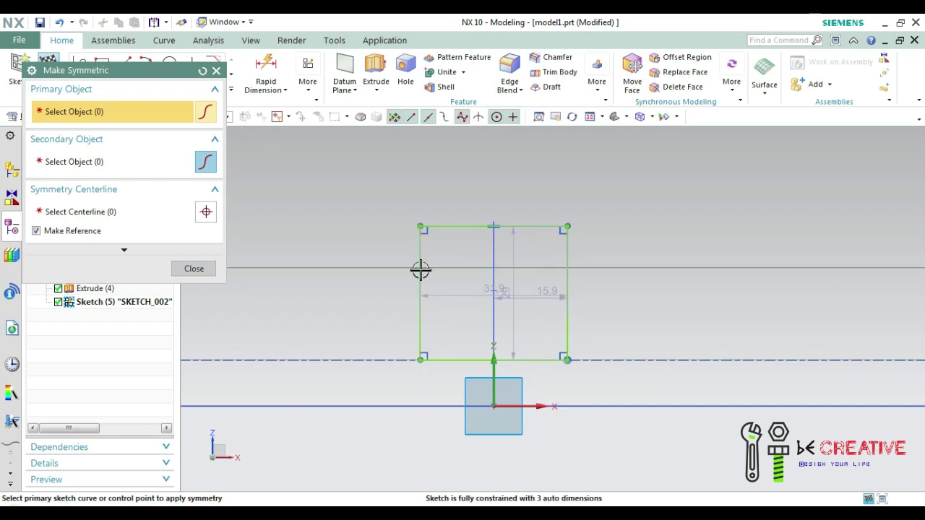
{"action": "left_click", "coordinate": [423, 248]}
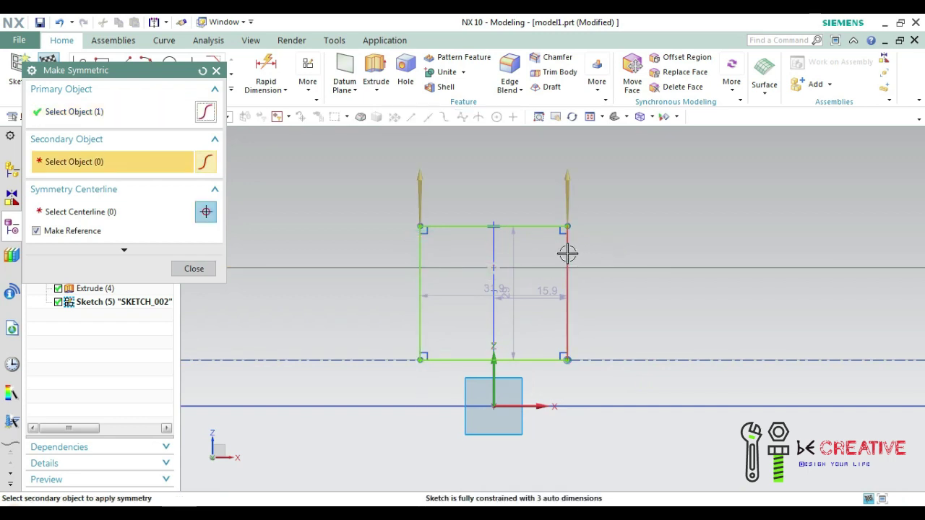
{"action": "left_click", "coordinate": [567, 292]}
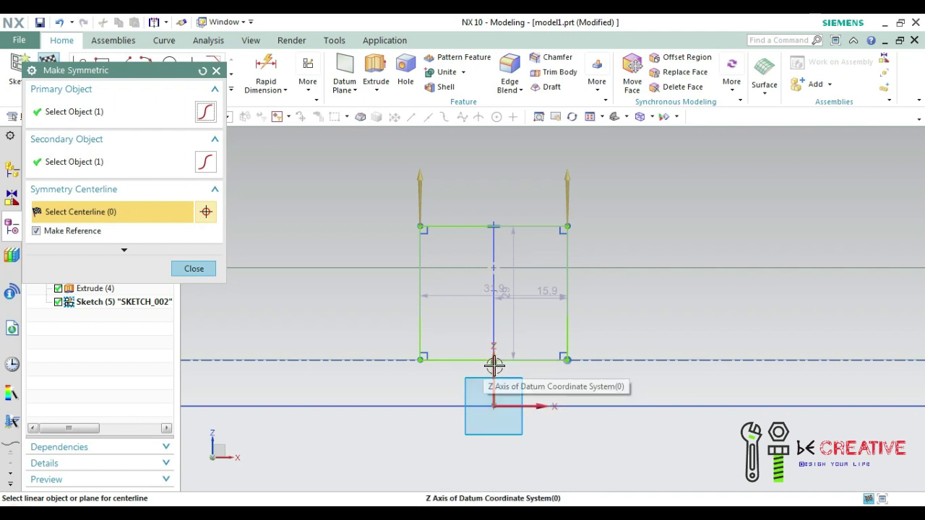
{"action": "left_click", "coordinate": [493, 366]}
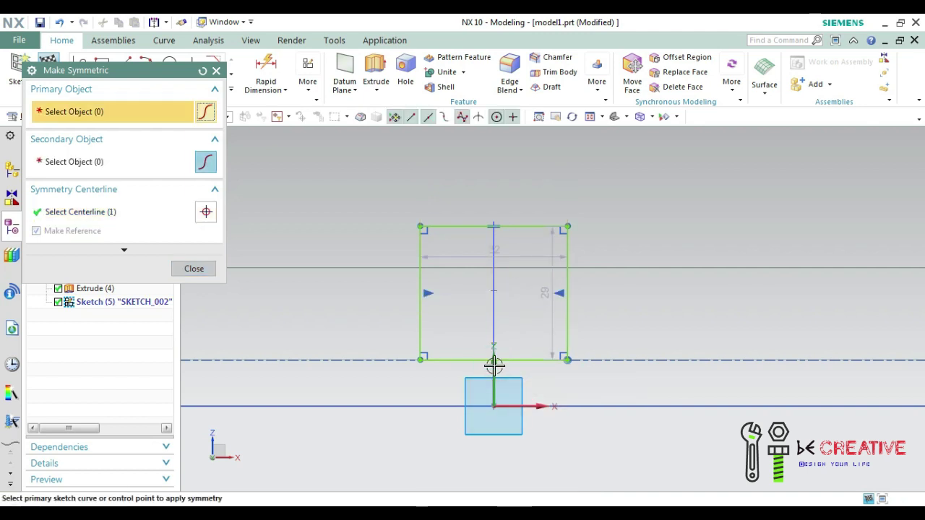
{"action": "left_click", "coordinate": [206, 268]}
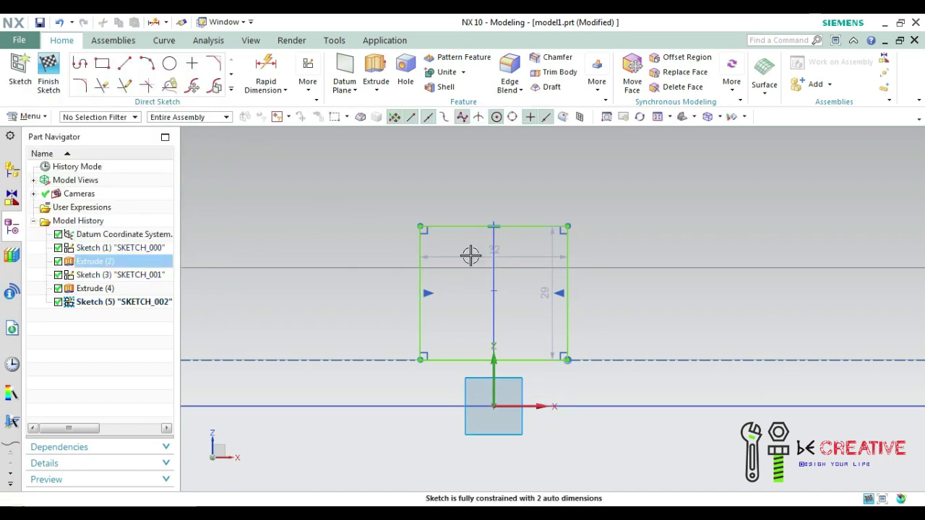
Dimension the rectangle's width between its side edges to 50 mm
{"action": "key", "text": "d"}
{"action": "left_click", "coordinate": [423, 243]}
{"action": "left_click", "coordinate": [570, 251]}
{"action": "left_click", "coordinate": [524, 158]}
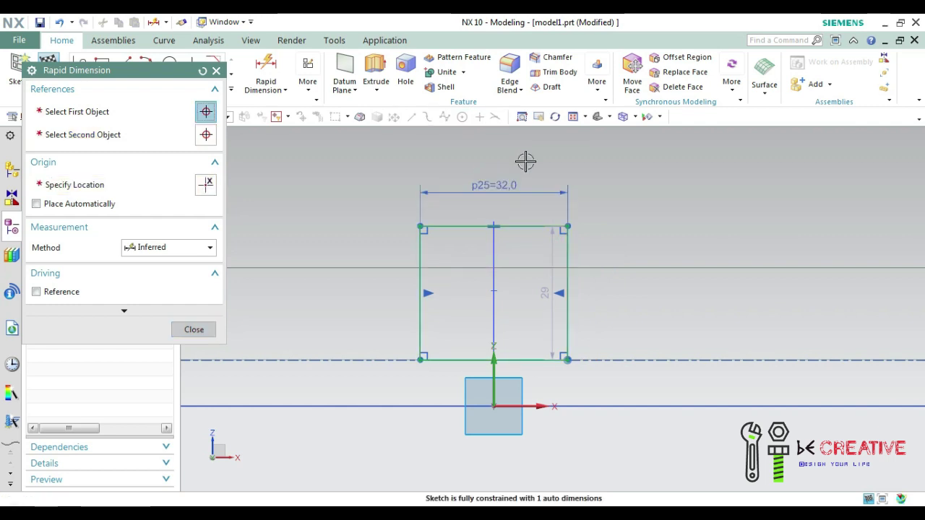
{"action": "type", "text": "50"}
{"action": "key", "text": "Return"}
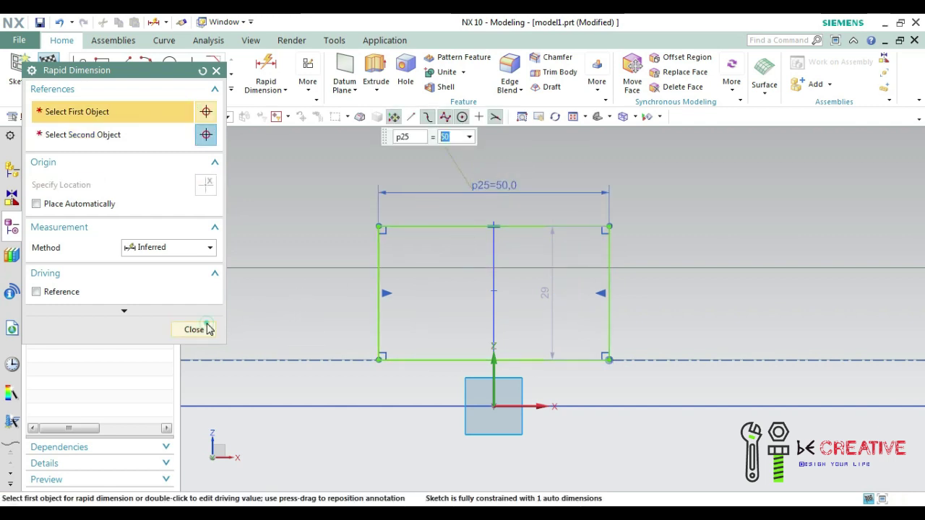
{"action": "left_click", "coordinate": [208, 329]}
{"action": "left_click", "coordinate": [376, 89]}
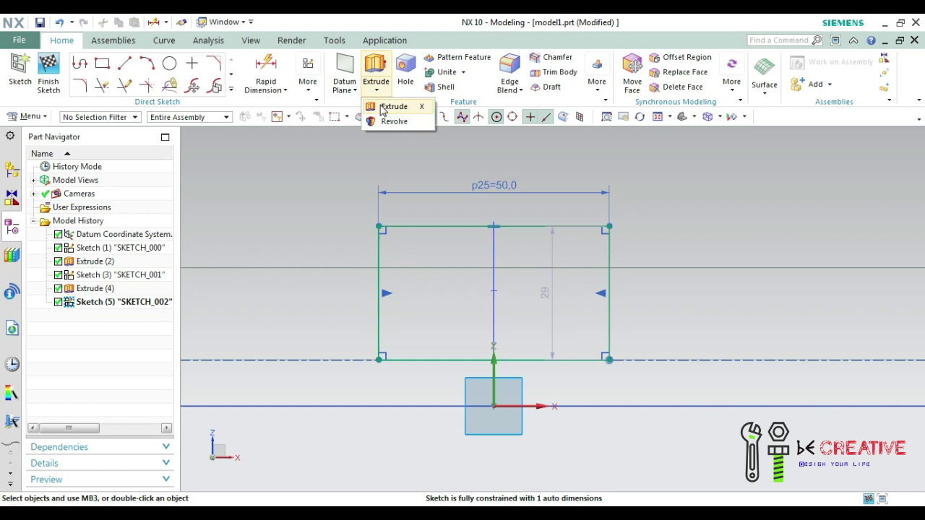
Extrude the new rectangle 150 mm symmetrically to cut the second slot
{"action": "left_click", "coordinate": [383, 109]}
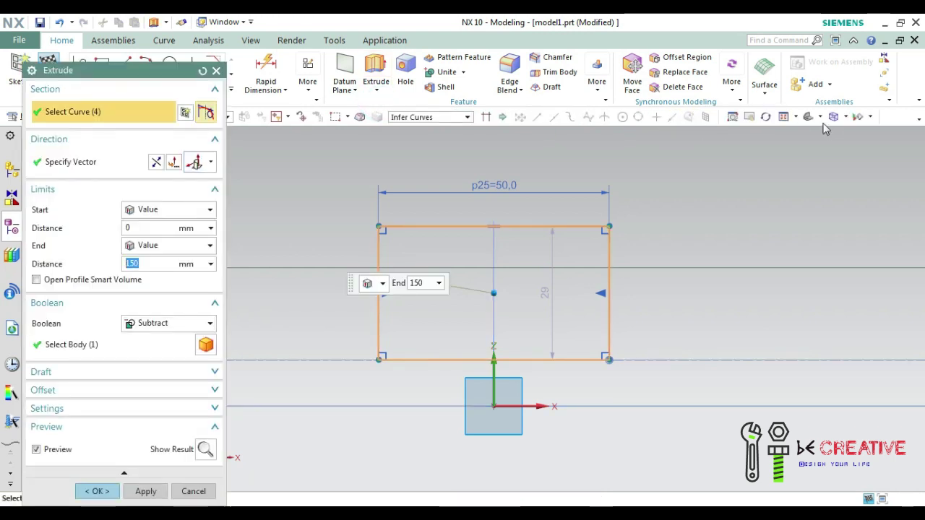
{"action": "left_click", "coordinate": [809, 117]}
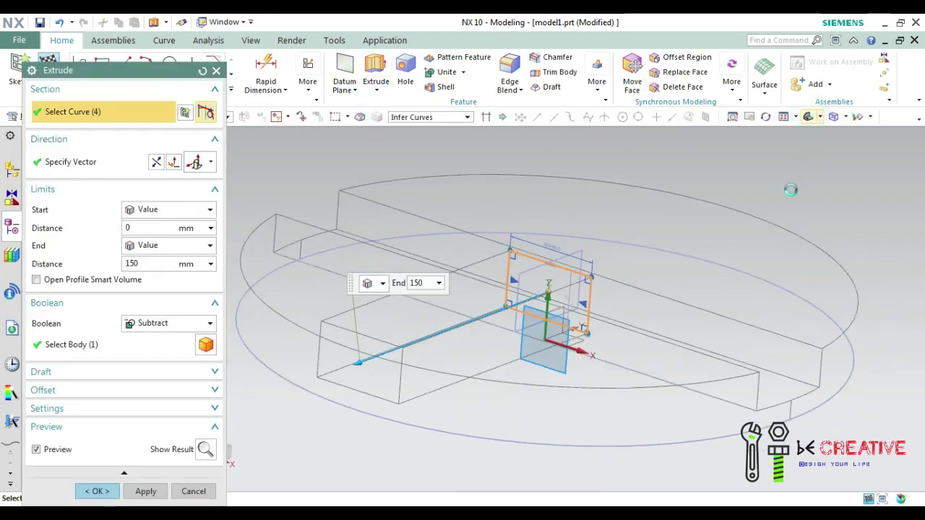
{"action": "left_click", "coordinate": [190, 211]}
{"action": "left_click", "coordinate": [184, 238]}
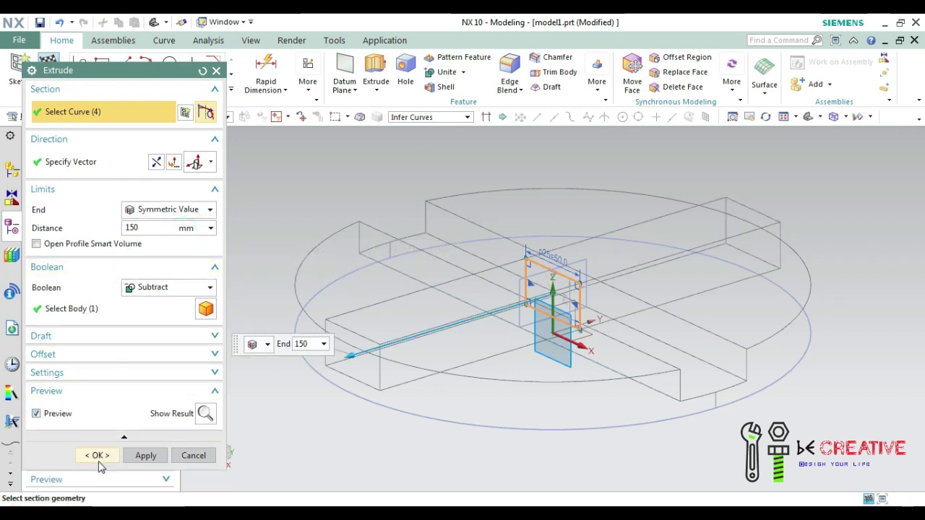
{"action": "left_click", "coordinate": [99, 457]}
{"action": "middle_click_drag", "start_coordinate": [320, 221], "coordinate": [540, 224]}
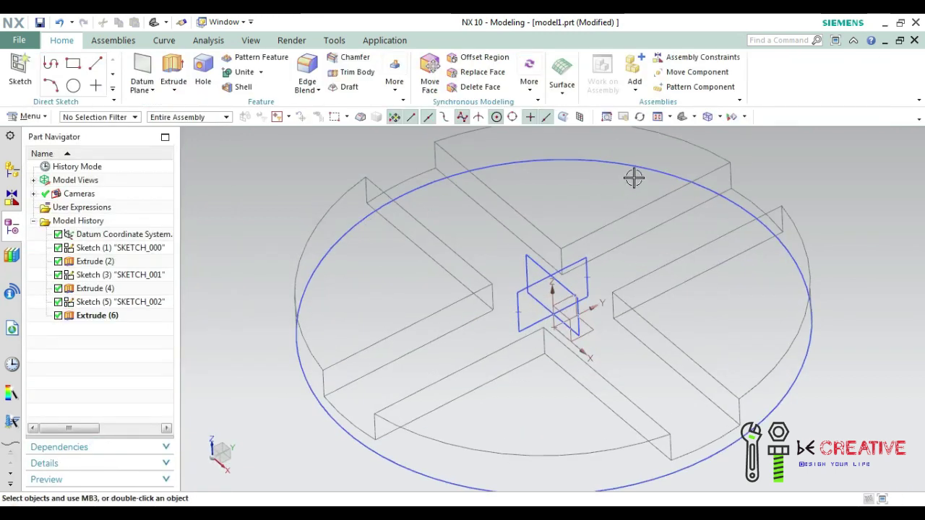
Switch the display to Shaded with Edges to view the cross of slots
{"action": "left_click", "coordinate": [719, 117]}
{"action": "left_click", "coordinate": [730, 135]}
{"action": "middle_click_drag", "start_coordinate": [778, 186], "coordinate": [802, 167]}
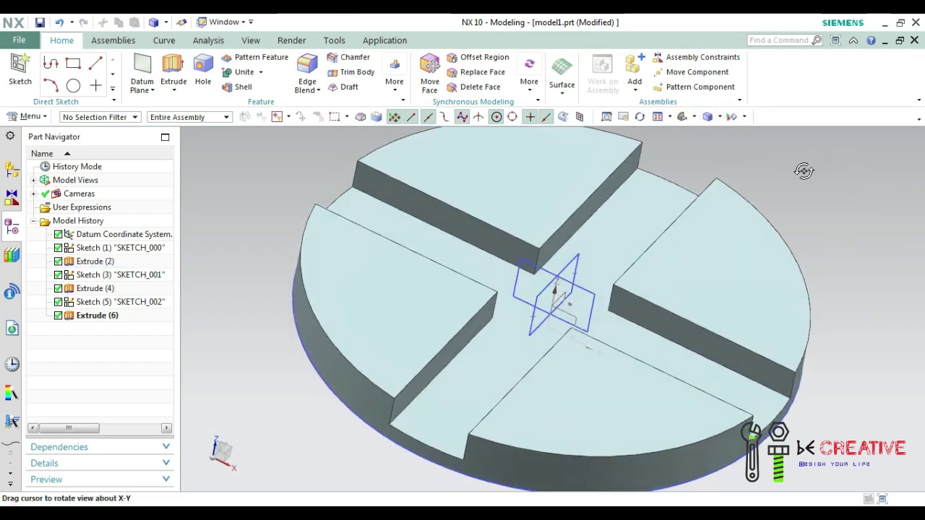
Start Edge Blend and select the top edges of the upper and right slots
{"action": "left_click", "coordinate": [307, 89]}
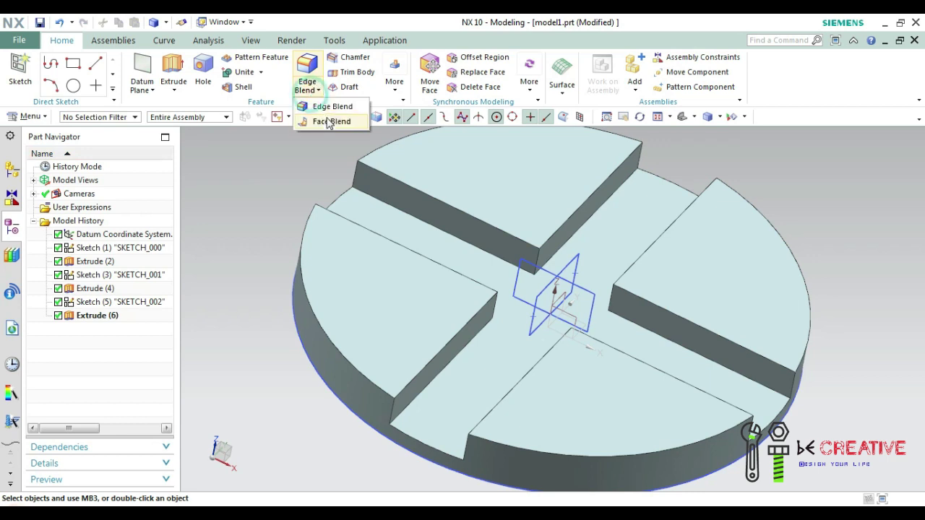
{"action": "left_click", "coordinate": [322, 102]}
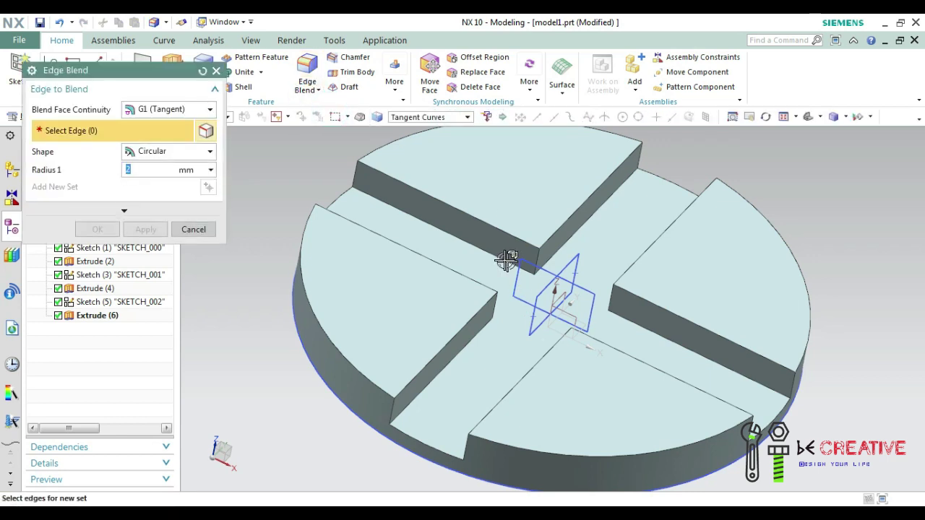
{"action": "left_click", "coordinate": [504, 254]}
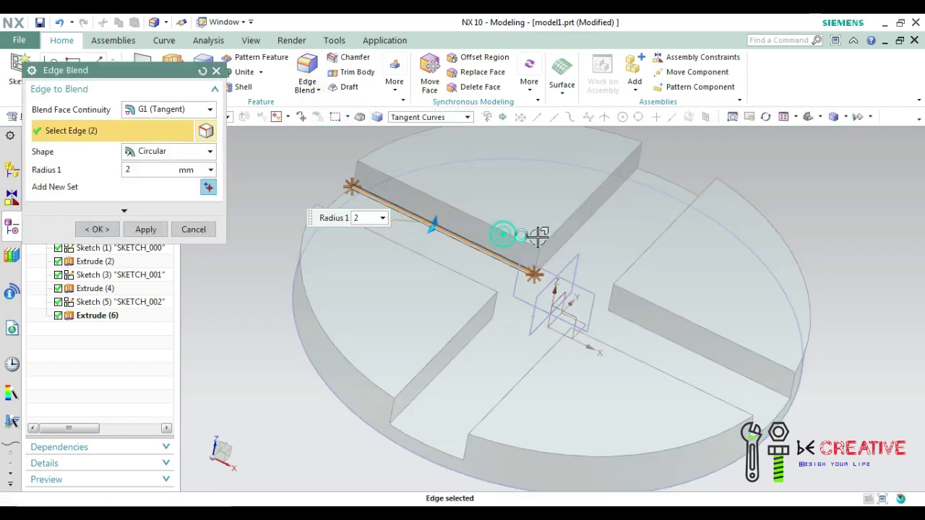
{"action": "left_click", "coordinate": [521, 239]}
{"action": "left_click", "coordinate": [574, 214]}
{"action": "left_click", "coordinate": [581, 225]}
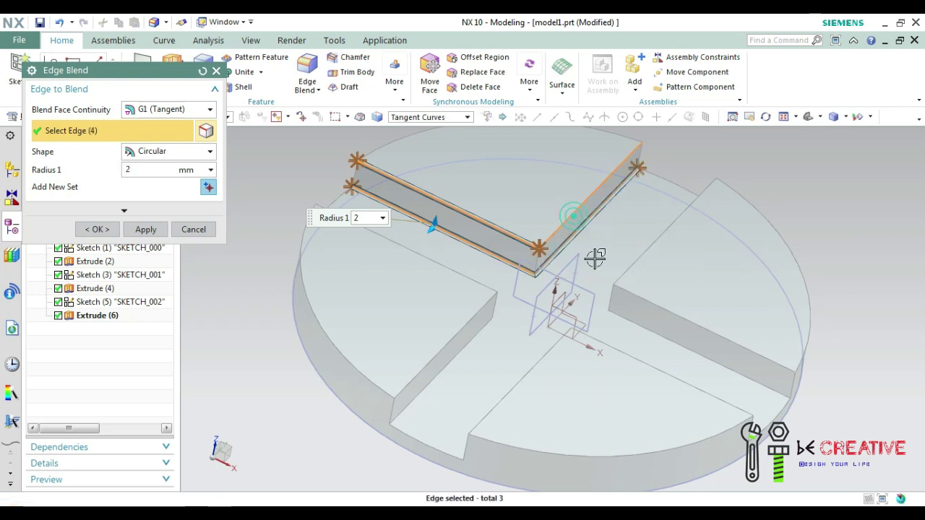
{"action": "left_click", "coordinate": [635, 324]}
{"action": "left_click", "coordinate": [642, 307]}
{"action": "mouse_move", "coordinate": [636, 254]}
{"action": "middle_mouse_down"}
{"action": "mouse_move", "coordinate": [640, 264]}
{"action": "mouse_move", "coordinate": [605, 252]}
{"action": "middle_mouse_up"}
{"action": "left_click", "coordinate": [613, 249]}
{"action": "left_click", "coordinate": [623, 243]}
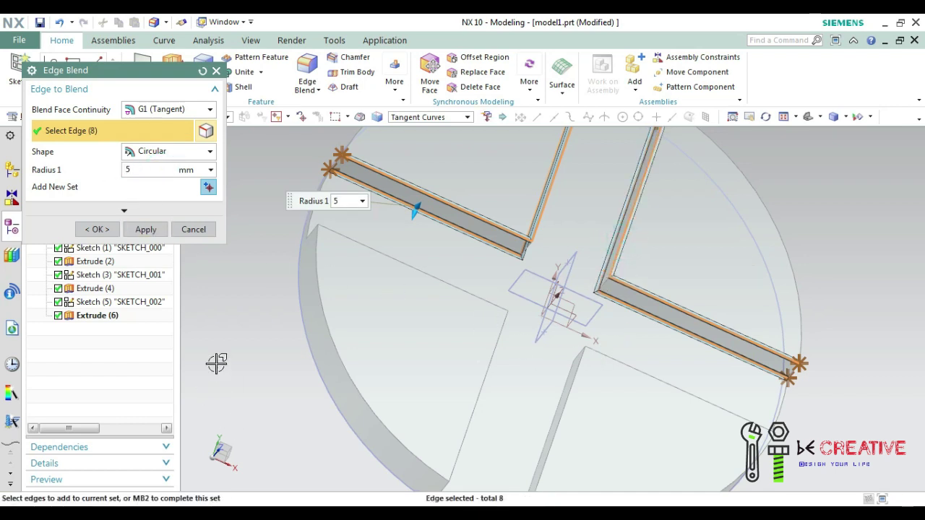
Select the remaining top edges of the lower and left slots
{"action": "mouse_move", "coordinate": [455, 265]}
{"action": "middle_mouse_down"}
{"action": "mouse_move", "coordinate": [409, 291]}
{"action": "mouse_move", "coordinate": [431, 275]}
{"action": "middle_mouse_up"}
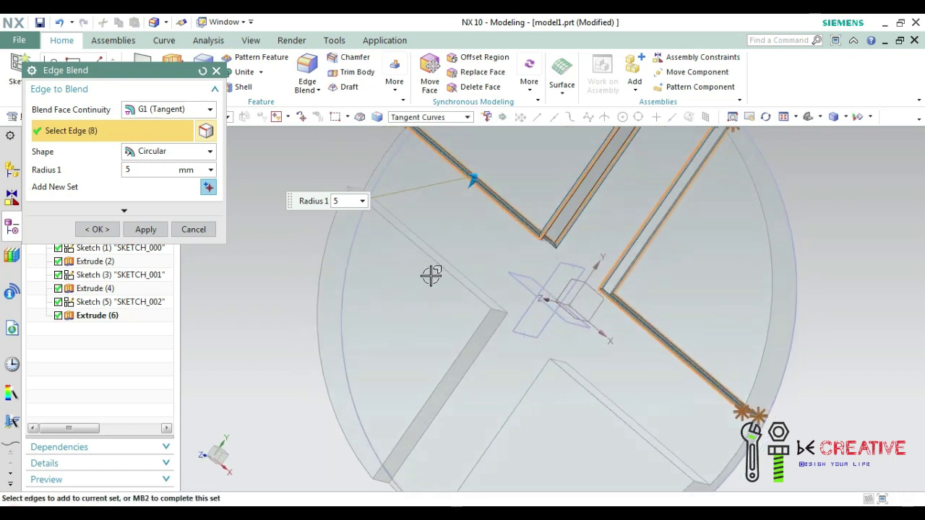
{"action": "left_click", "coordinate": [437, 269]}
{"action": "left_click", "coordinate": [466, 271]}
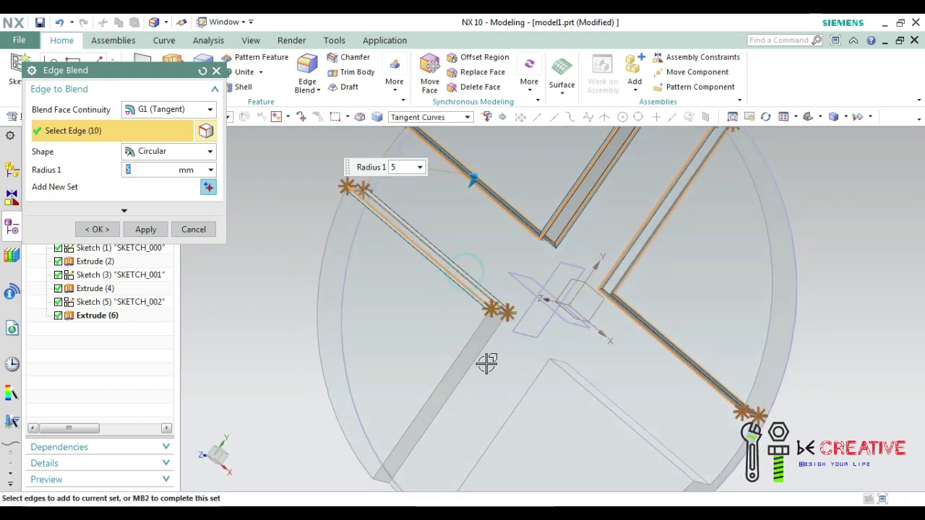
{"action": "left_click", "coordinate": [469, 351]}
{"action": "left_click", "coordinate": [473, 354]}
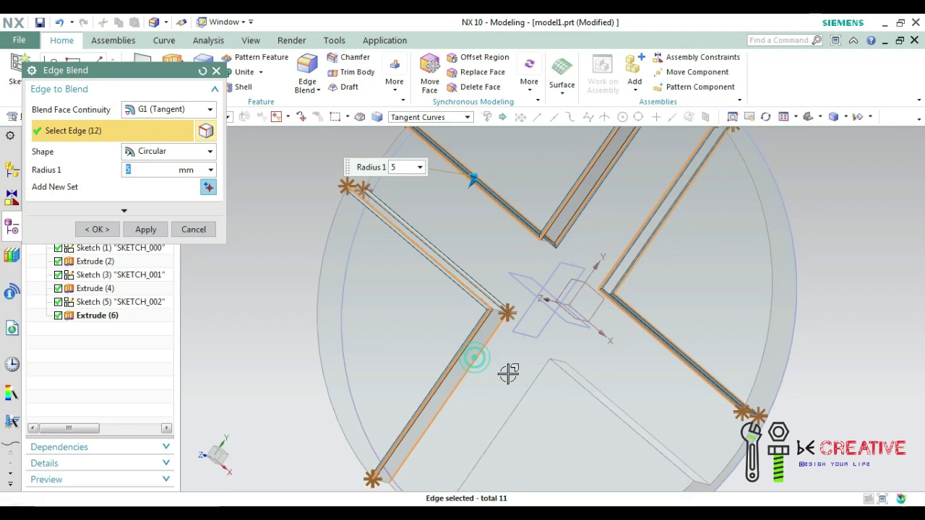
{"action": "left_click", "coordinate": [591, 391]}
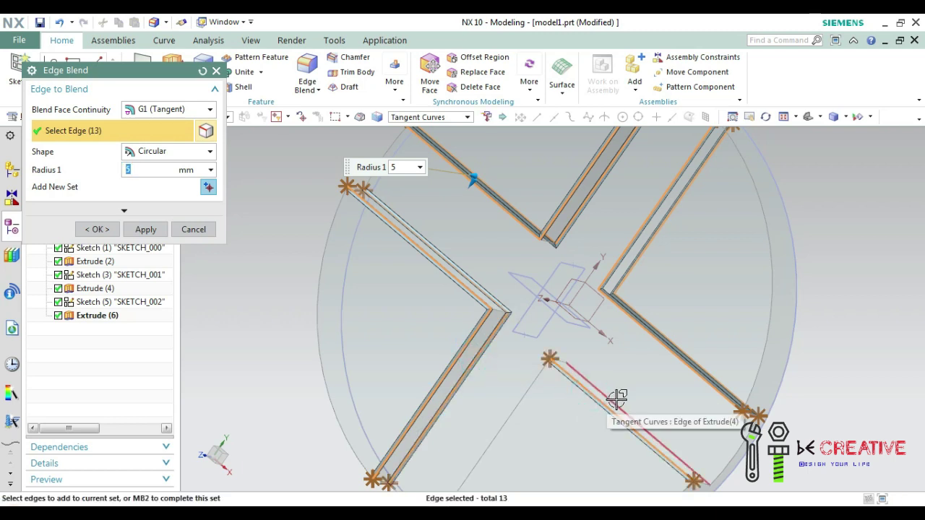
{"action": "left_click", "coordinate": [613, 400]}
{"action": "left_click", "coordinate": [524, 400]}
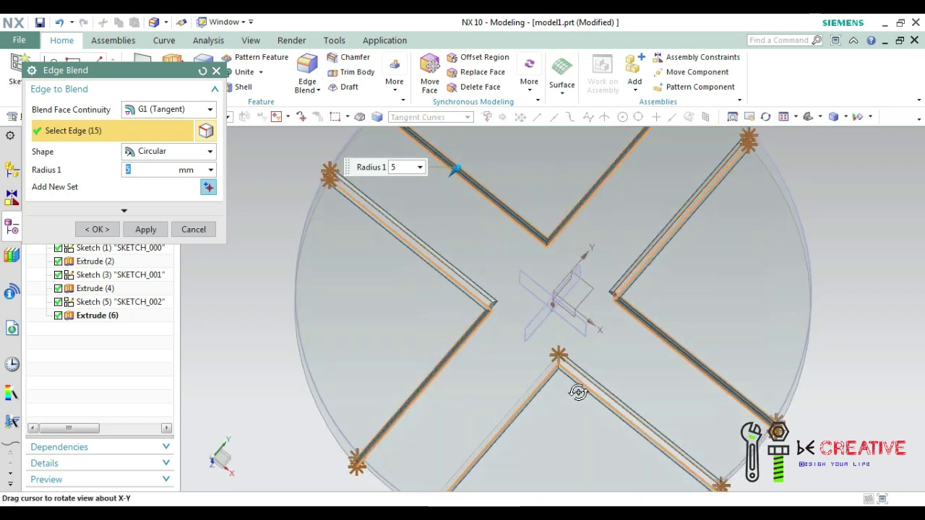
{"action": "middle_click_drag", "start_coordinate": [524, 399], "coordinate": [538, 366]}
{"action": "left_click", "coordinate": [538, 366]}
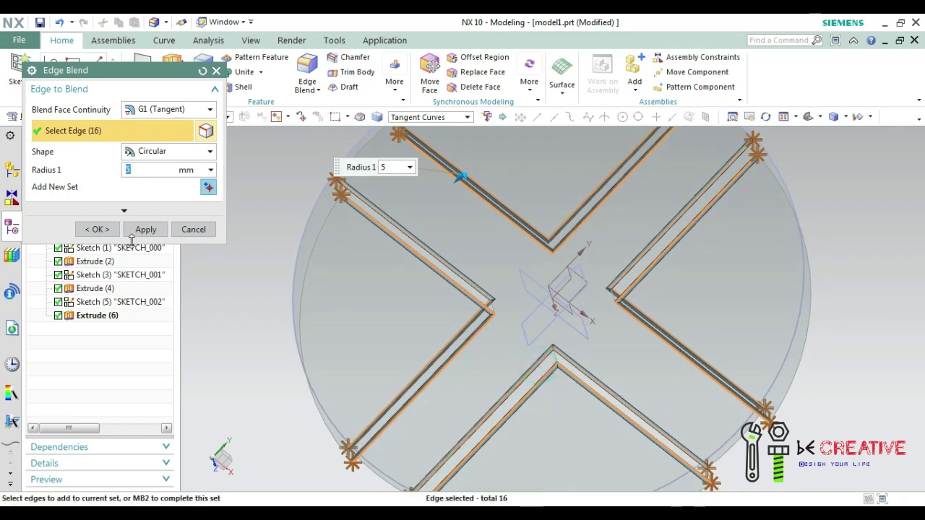
{"action": "type", "text": "10"}
Set the blend radius to 5 mm and apply it to all 16 slot edges
{"action": "key", "text": "Return"}
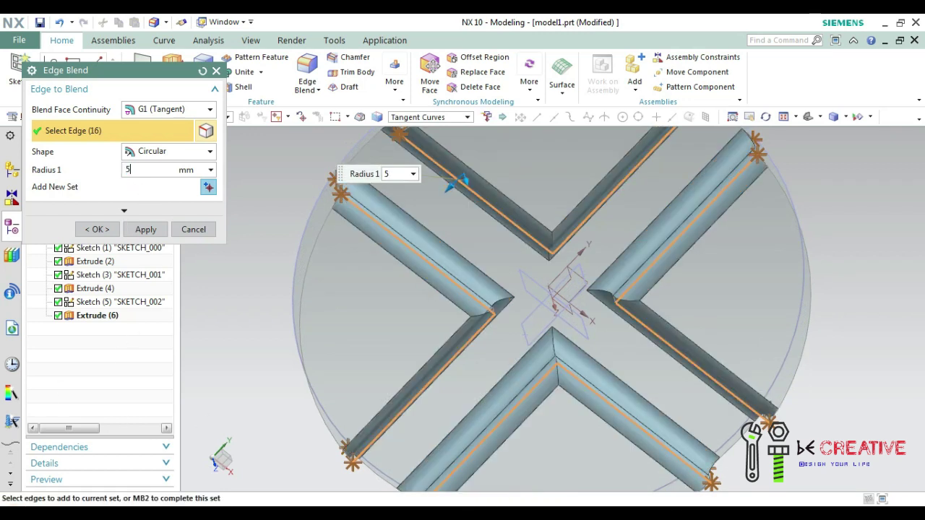
{"action": "key", "text": "Return"}
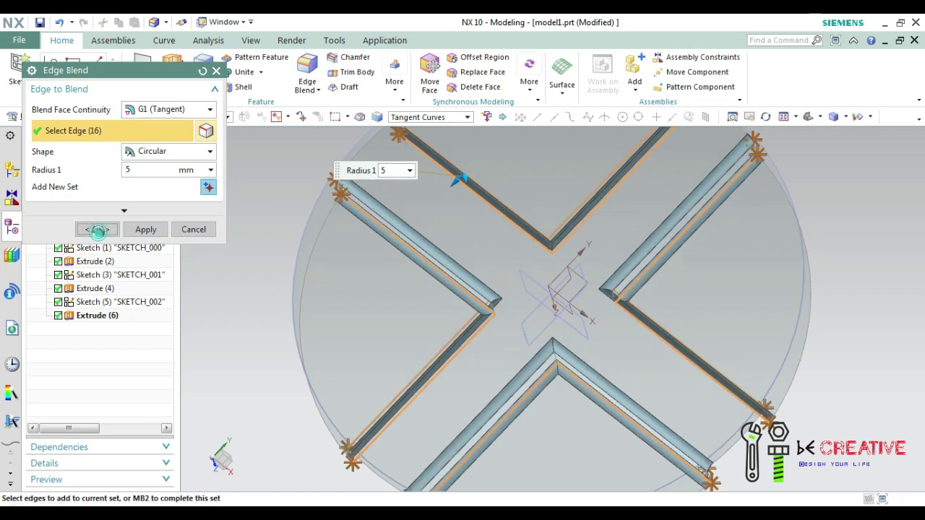
{"action": "left_click", "coordinate": [97, 230]}
{"action": "middle_click_drag", "start_coordinate": [264, 412], "coordinate": [243, 352]}
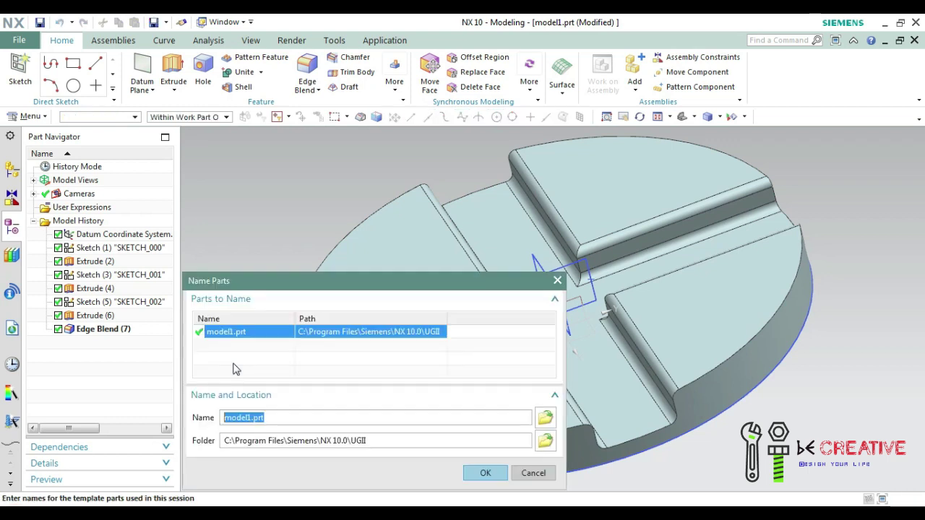
Save the part as 01.prt in a new 'elliptical mechanical' folder under Desktop > nx
{"action": "left_click", "coordinate": [546, 441]}
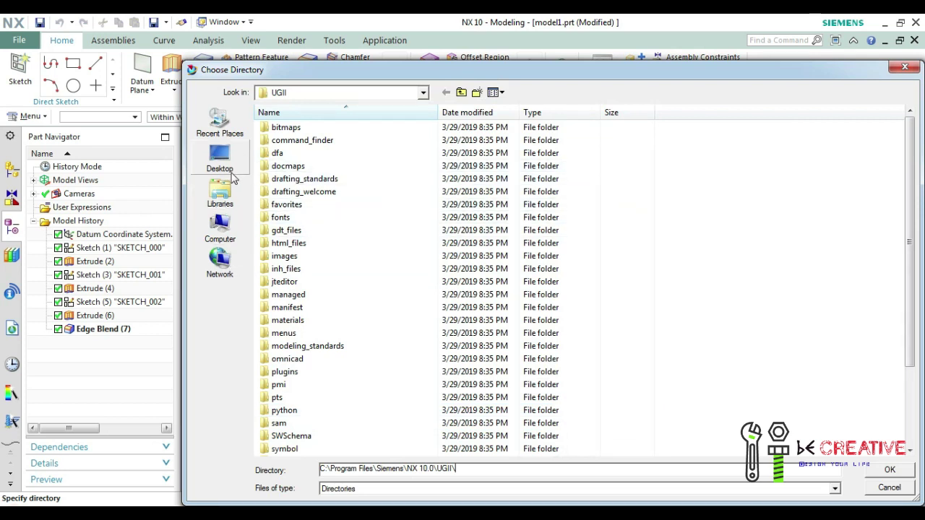
{"action": "left_click", "coordinate": [228, 168]}
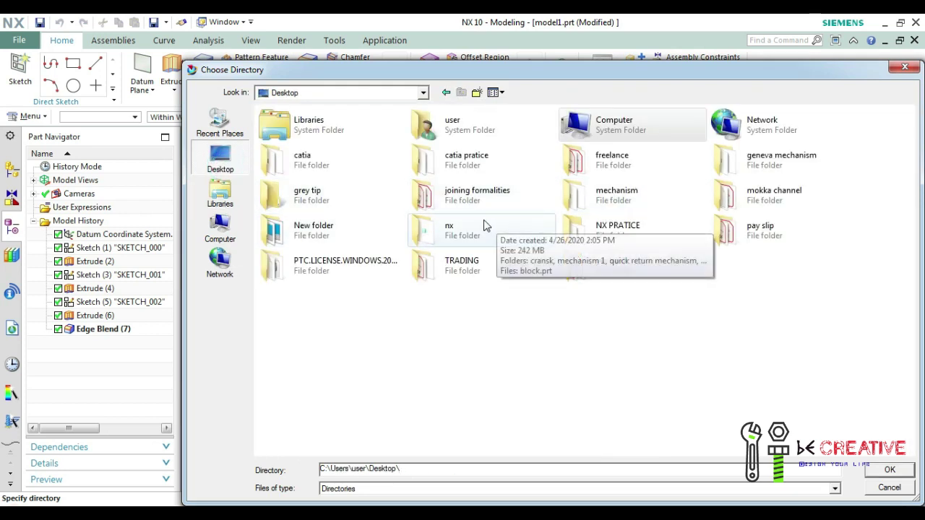
{"action": "double_click", "coordinate": [484, 226]}
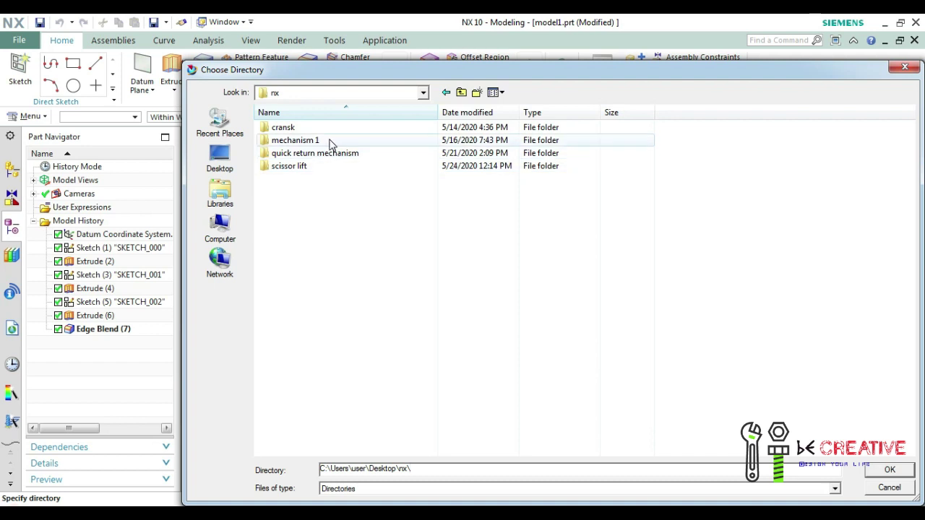
{"action": "left_click", "coordinate": [476, 93]}
{"action": "type", "text": "elliptical mechanical"}
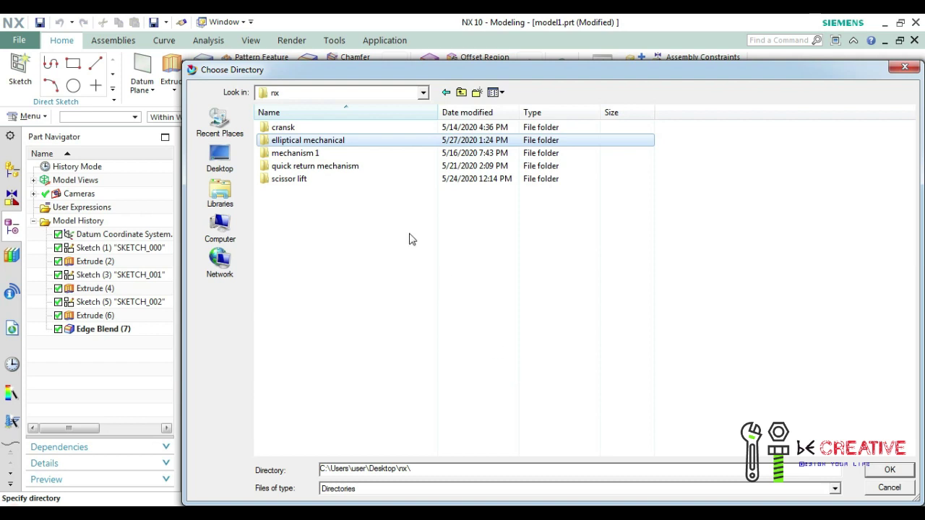
{"action": "double_click", "coordinate": [384, 139]}
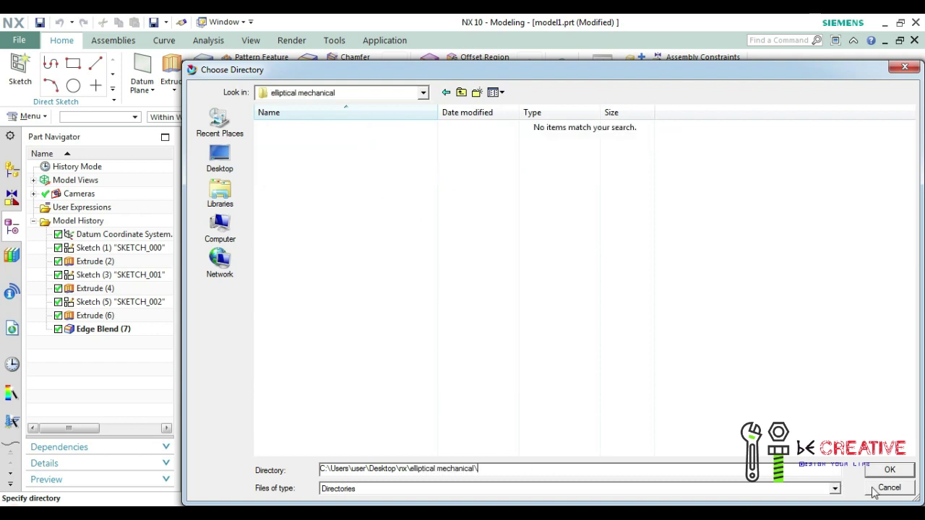
{"action": "left_click", "coordinate": [890, 473]}
{"action": "double_click", "coordinate": [306, 420]}
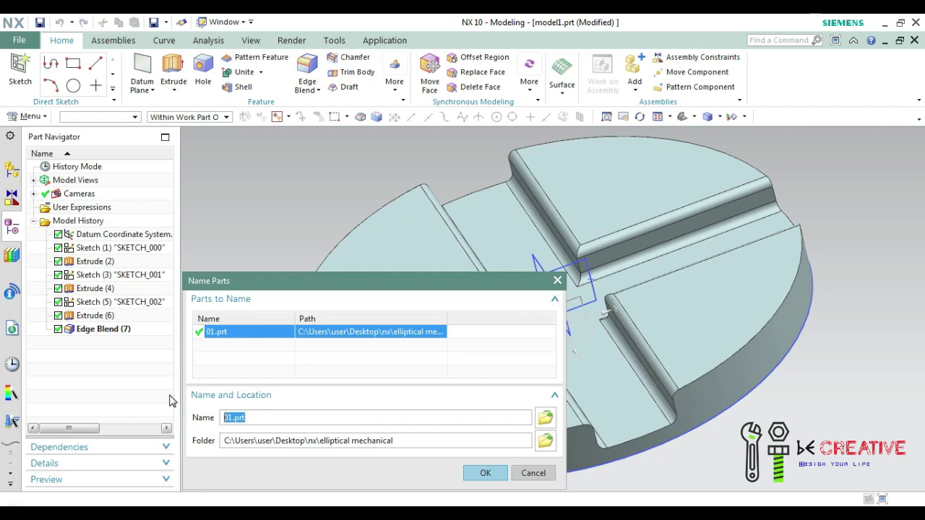
{"action": "left_click", "coordinate": [486, 476]}
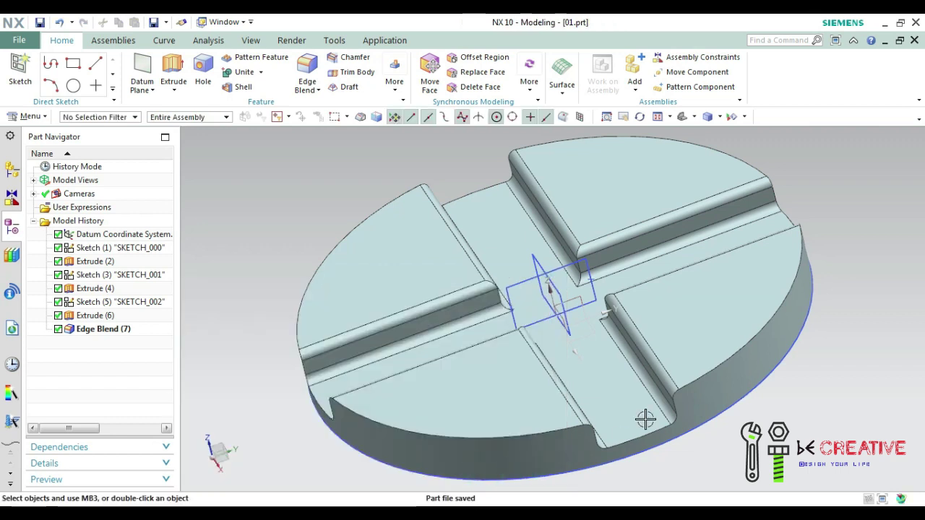
Colour the disc body Deep Sky light blue (ID 205) and save the part
{"action": "key", "text": "ctrl+j"}
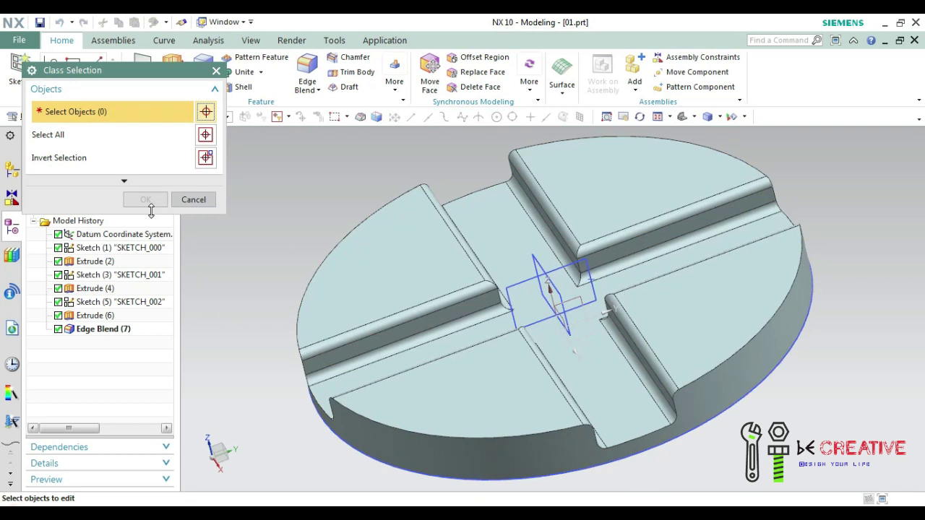
{"action": "left_click", "coordinate": [392, 274]}
{"action": "left_click", "coordinate": [145, 199]}
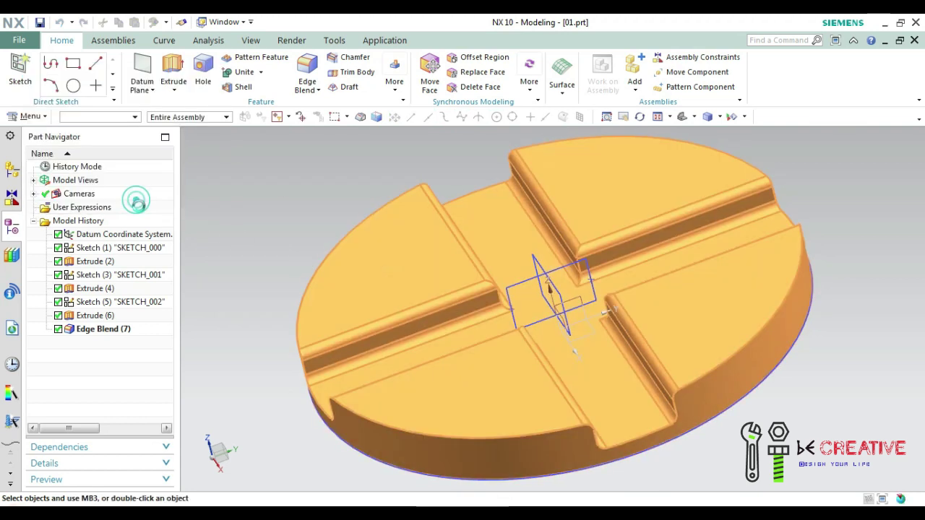
{"action": "left_click", "coordinate": [203, 151]}
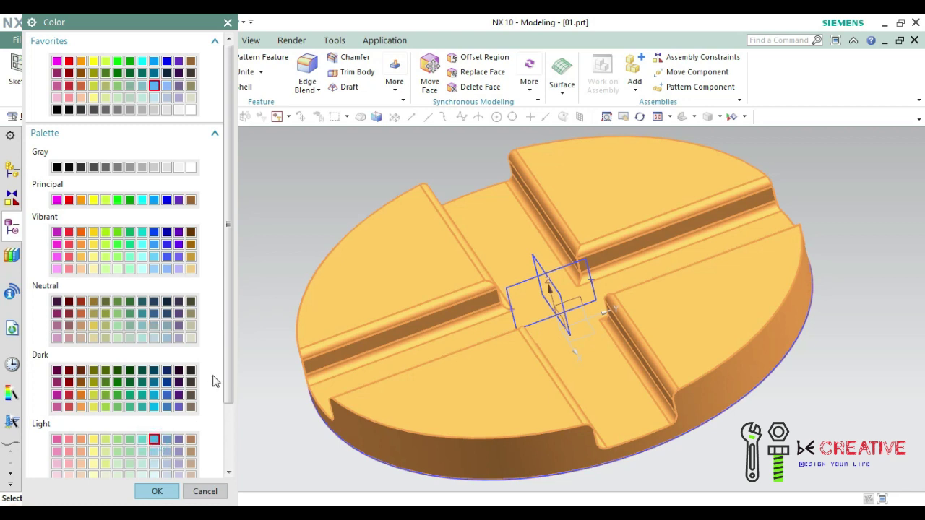
{"action": "left_click_drag", "start_coordinate": [228, 370], "coordinate": [217, 442]}
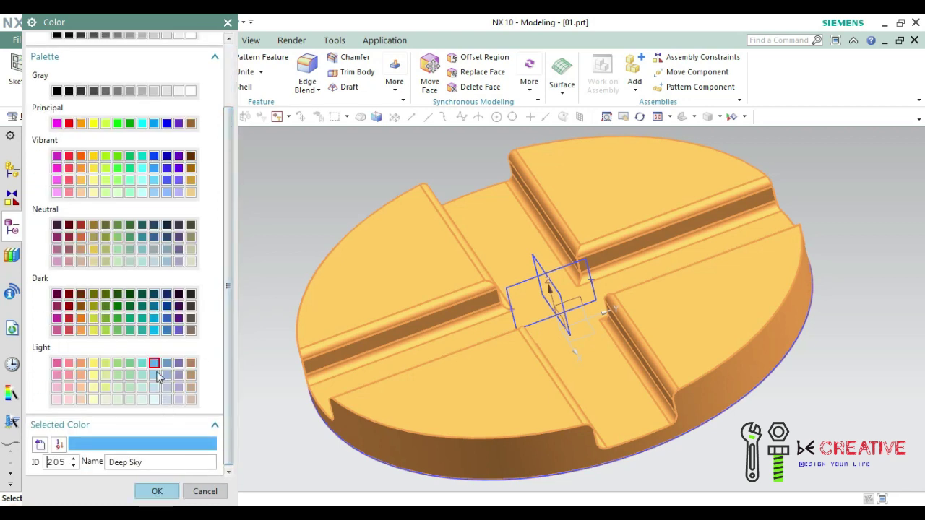
{"action": "left_click", "coordinate": [157, 491]}
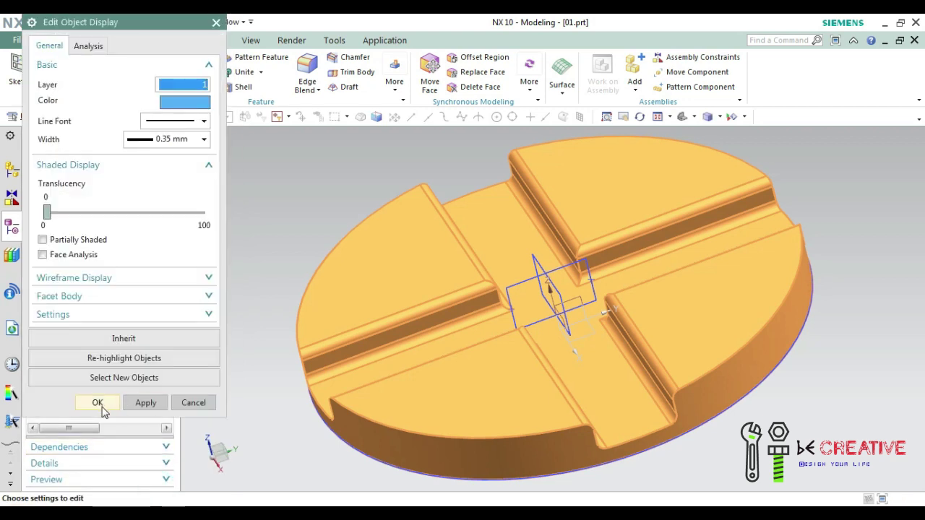
{"action": "left_click", "coordinate": [99, 402]}
{"action": "middle_click_drag", "start_coordinate": [216, 257], "coordinate": [247, 286]}
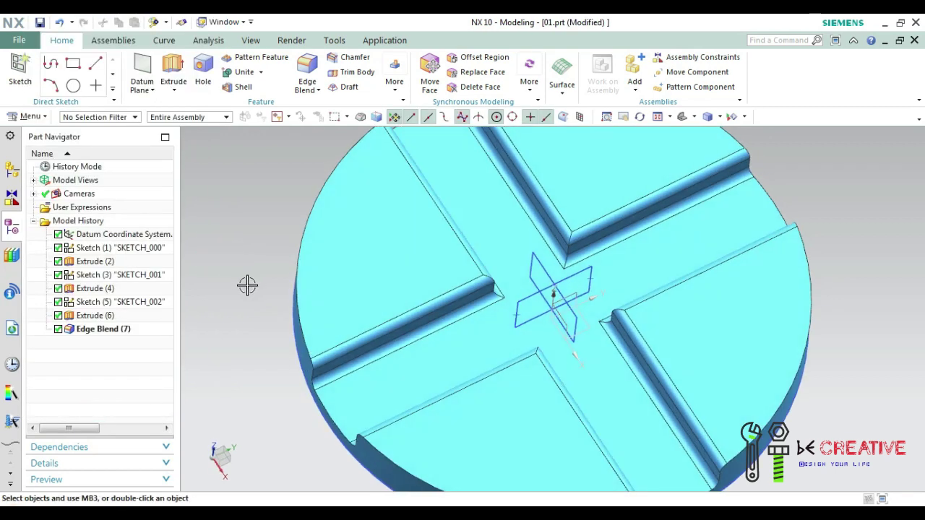
{"action": "key", "text": "ctrl+s"}
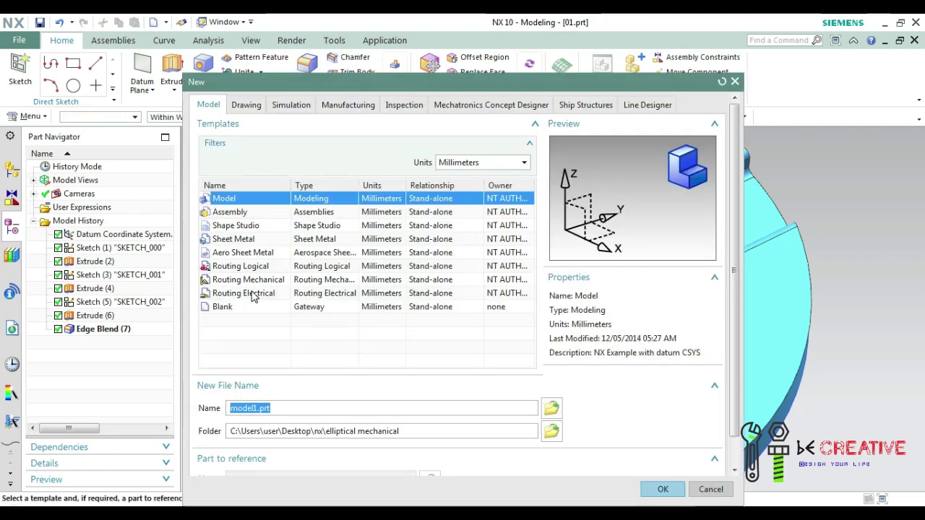
Create a new model part and start a sketch on the datum plane
{"action": "left_click", "coordinate": [661, 490]}
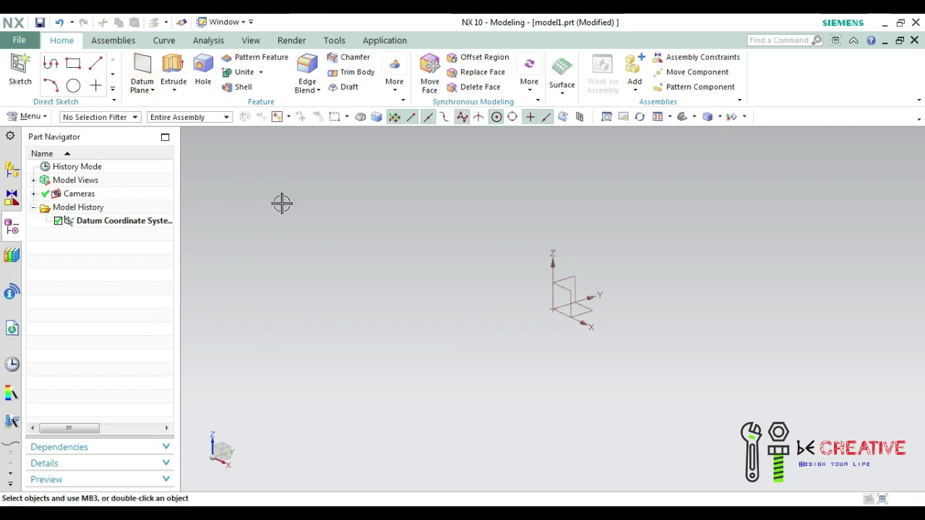
{"action": "left_click", "coordinate": [21, 69]}
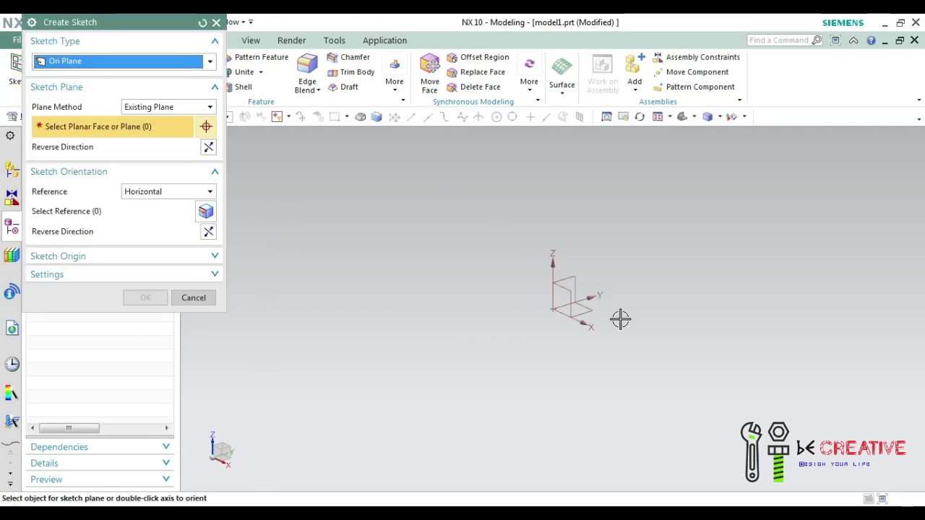
{"action": "left_click", "coordinate": [590, 312]}
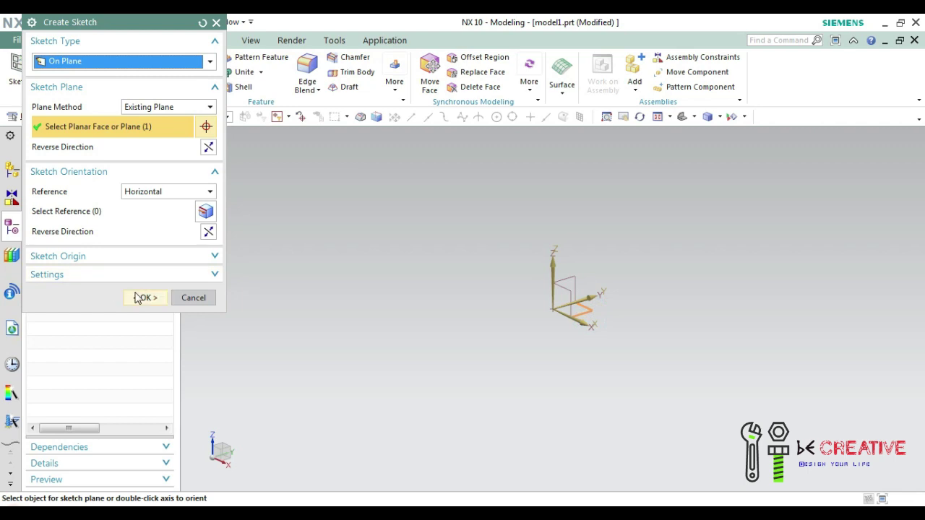
{"action": "left_click", "coordinate": [145, 298]}
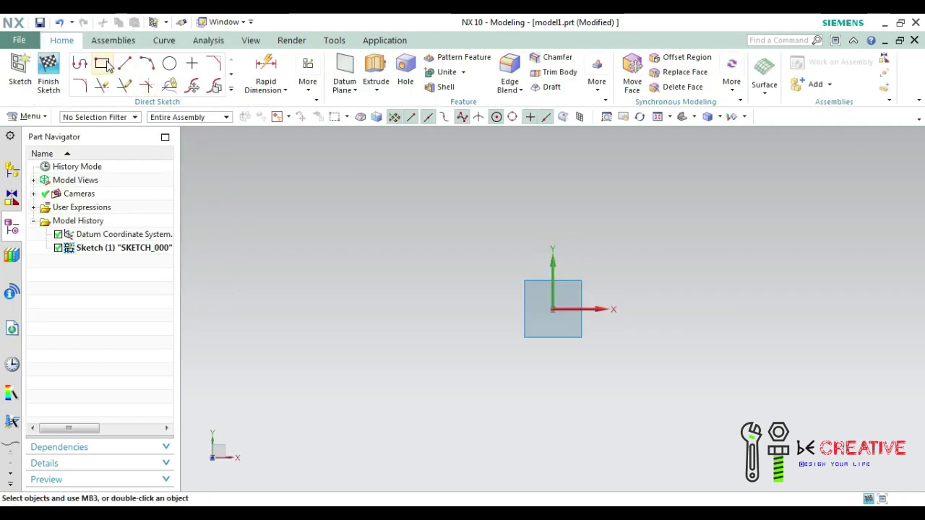
Draw a rectangle from the origin, roughly 46 by 31.3
{"action": "left_click", "coordinate": [104, 64]}
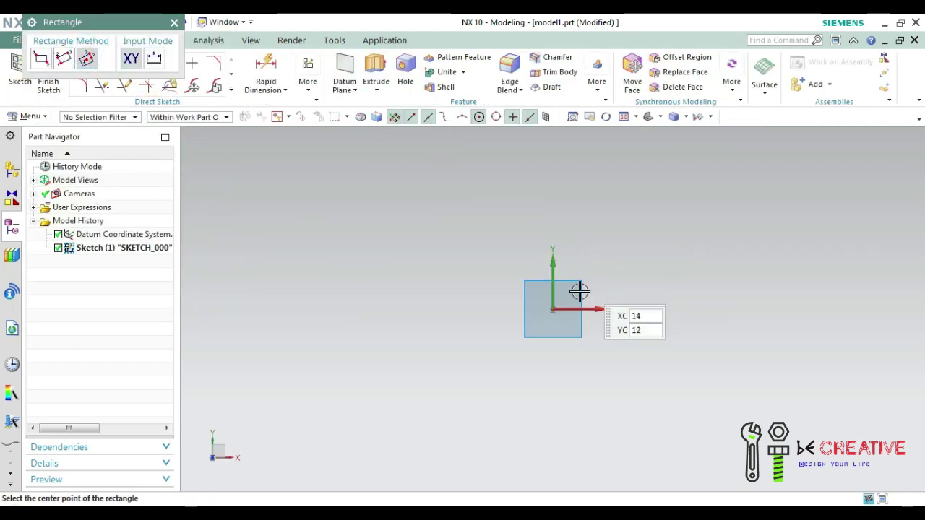
{"action": "left_click", "coordinate": [552, 309]}
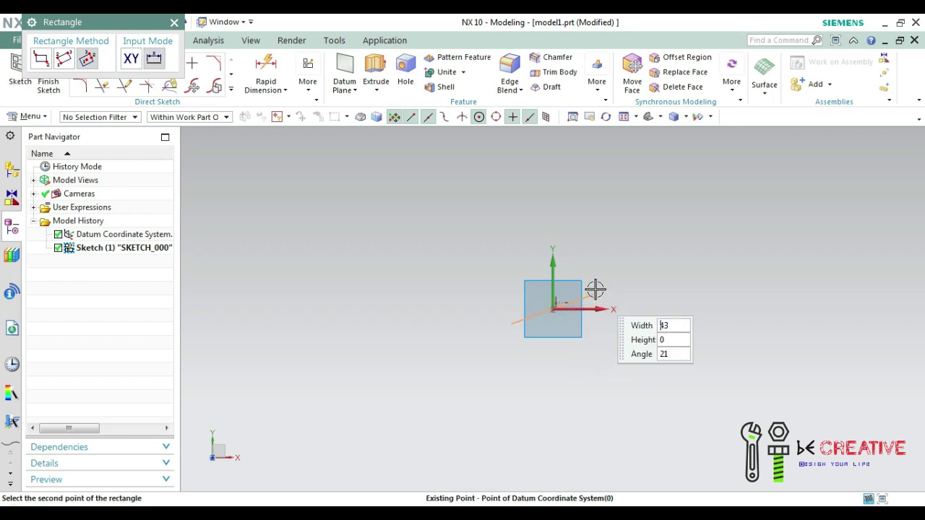
{"action": "left_click", "coordinate": [602, 309]}
{"action": "left_click", "coordinate": [601, 276]}
{"action": "key", "text": "Escape"}
Constrain two edges of the rectangle to Equal Length
{"action": "key", "text": "d"}
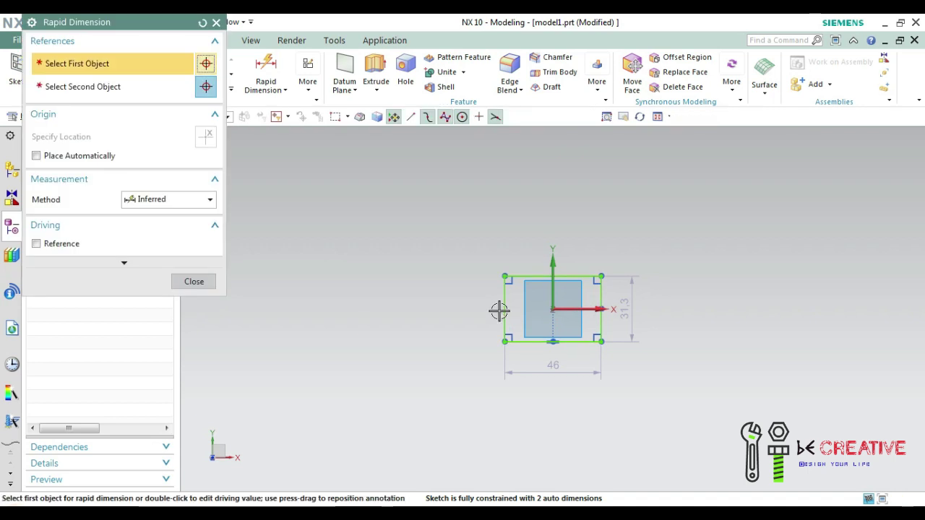
{"action": "key", "text": "Escape"}
{"action": "key", "text": "c"}
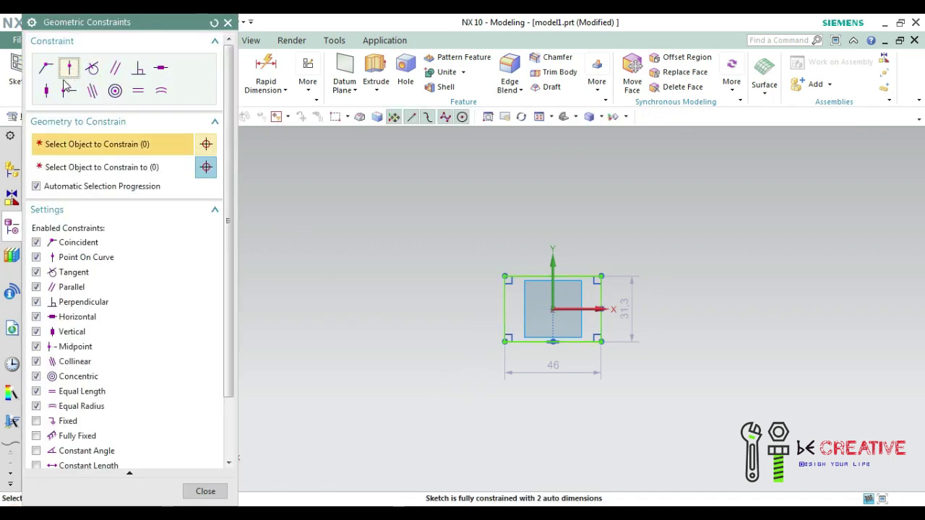
{"action": "left_click", "coordinate": [139, 92]}
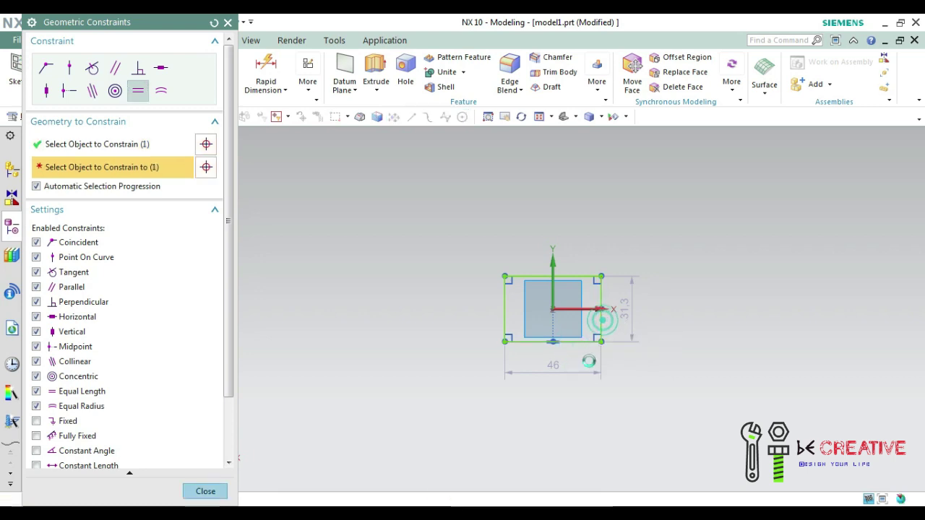
{"action": "left_click", "coordinate": [602, 320]}
{"action": "middle_click", "coordinate": [594, 422]}
Dimension the left edge to 50 mm, fully constraining the square
{"action": "key", "text": "d"}
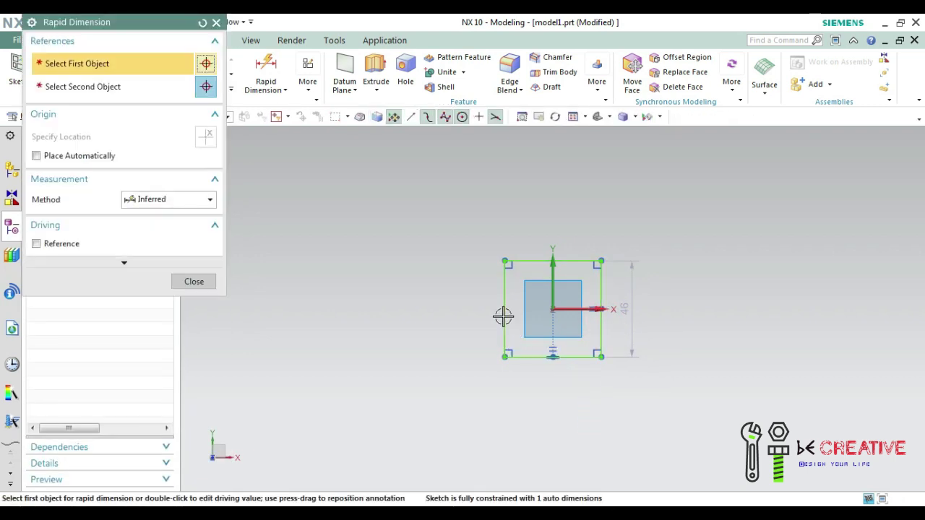
{"action": "left_click", "coordinate": [503, 313]}
{"action": "left_click", "coordinate": [486, 319]}
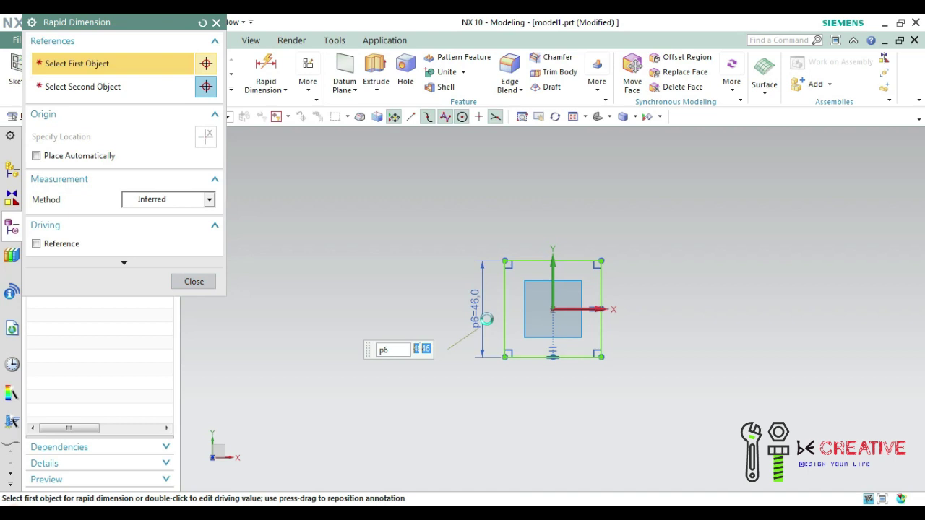
{"action": "type", "text": "50"}
{"action": "key", "text": "Return"}
{"action": "left_click", "coordinate": [212, 287]}
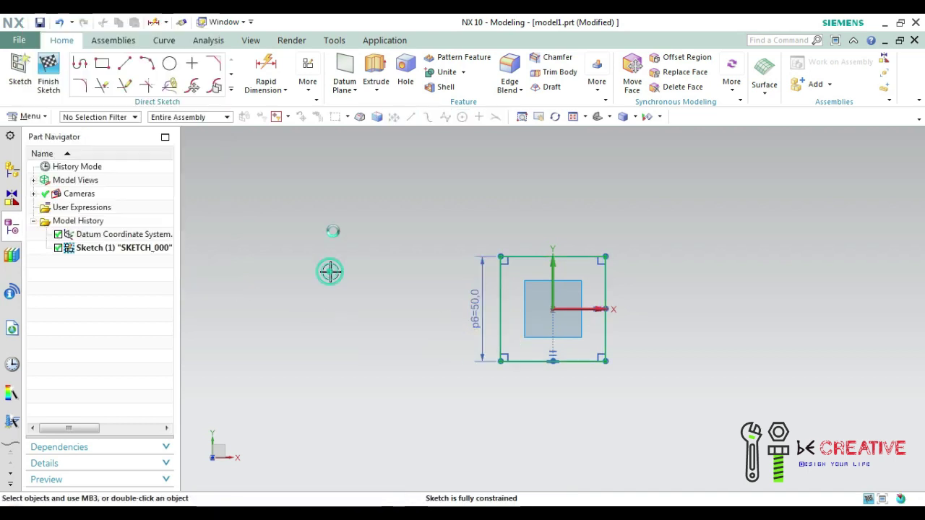
Extrude the square sketch 50 mm into a block
{"action": "left_click", "coordinate": [376, 90]}
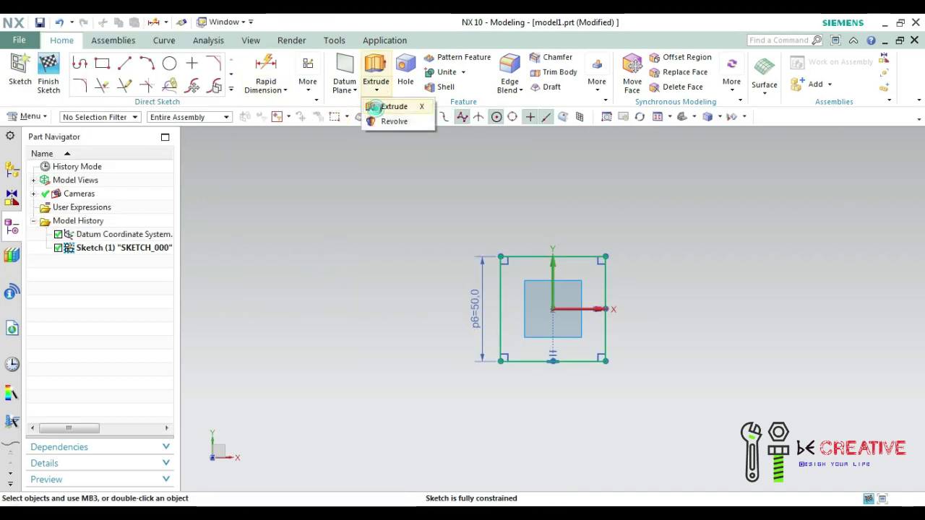
{"action": "left_click", "coordinate": [372, 107]}
{"action": "middle_click_drag", "start_coordinate": [378, 271], "coordinate": [355, 229]}
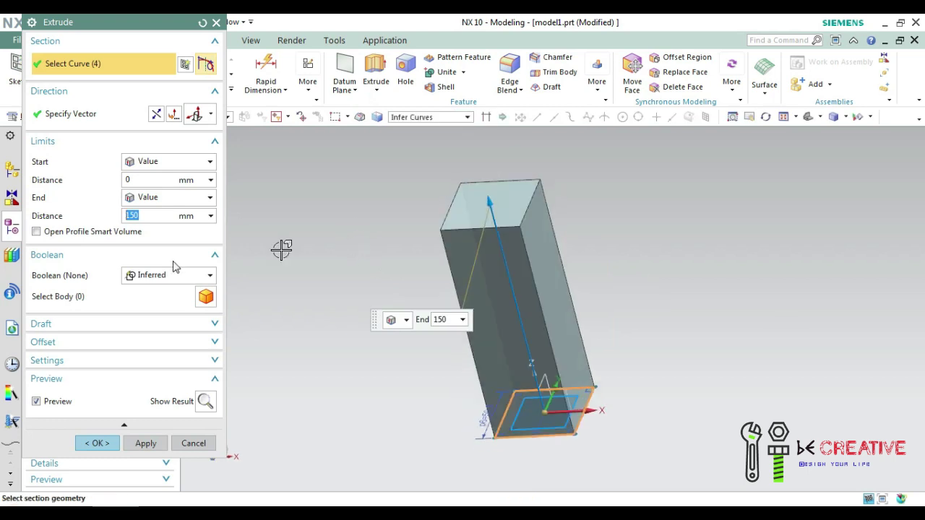
{"action": "type", "text": "50"}
{"action": "key", "text": "Return"}
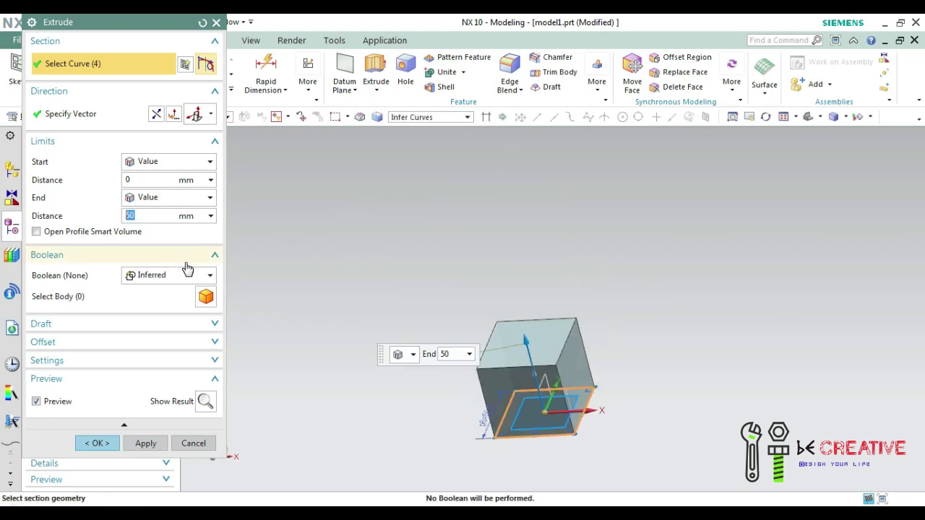
{"action": "left_click", "coordinate": [104, 442]}
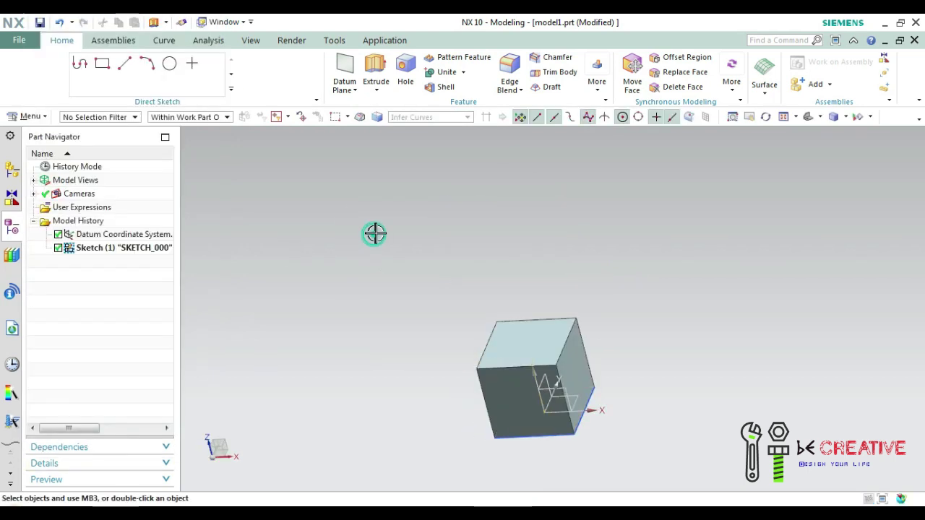
{"action": "mouse_move", "coordinate": [401, 243]}
{"action": "middle_mouse_down"}
{"action": "mouse_move", "coordinate": [382, 217]}
{"action": "mouse_move", "coordinate": [404, 239]}
{"action": "middle_mouse_up"}
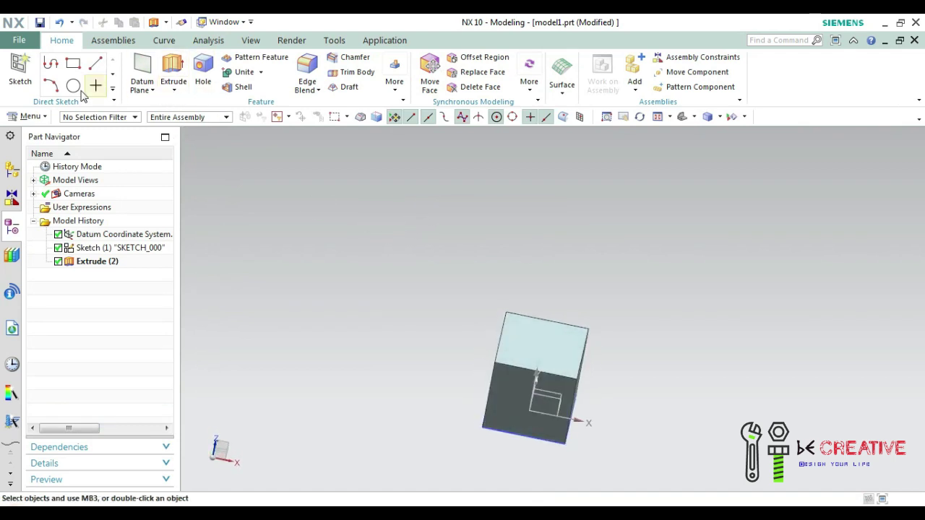
Sketch a circle centred at the origin on the block's top face
{"action": "left_click", "coordinate": [545, 357]}
{"action": "left_click", "coordinate": [146, 299]}
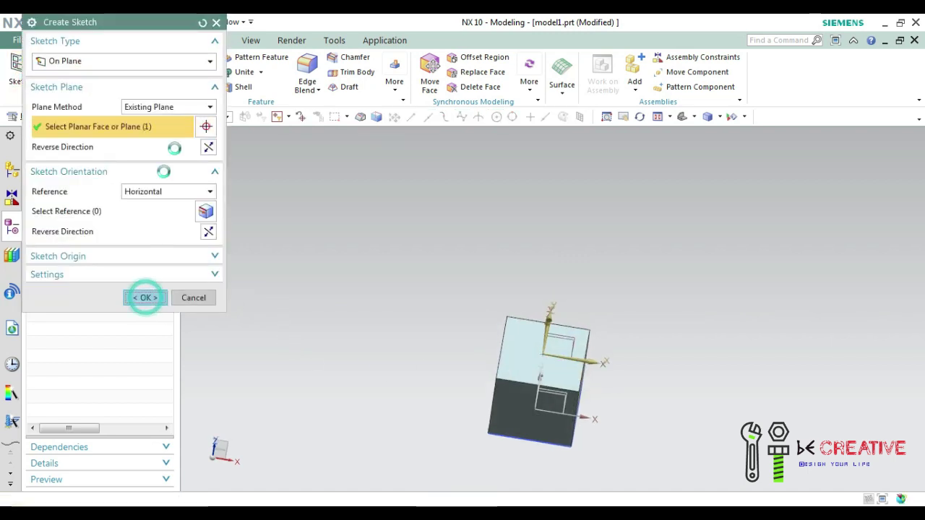
{"action": "left_click", "coordinate": [166, 65]}
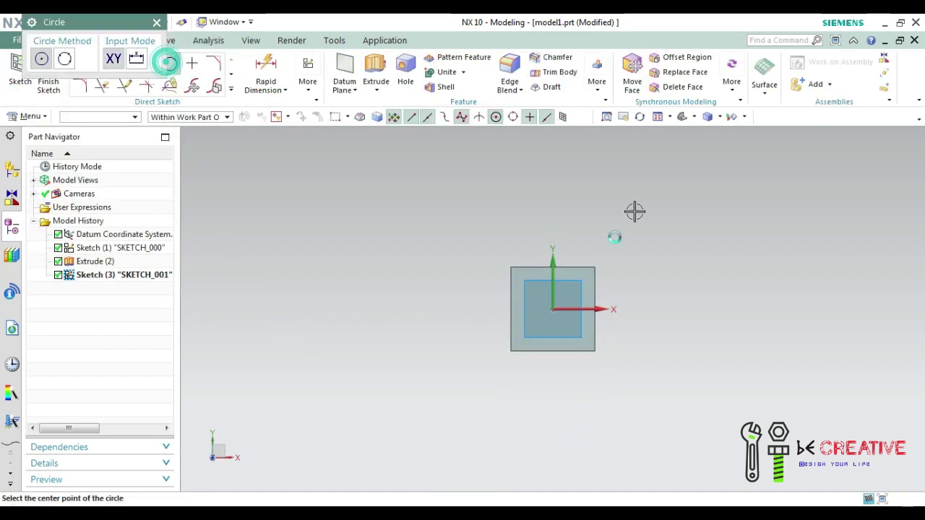
{"action": "left_click", "coordinate": [552, 307]}
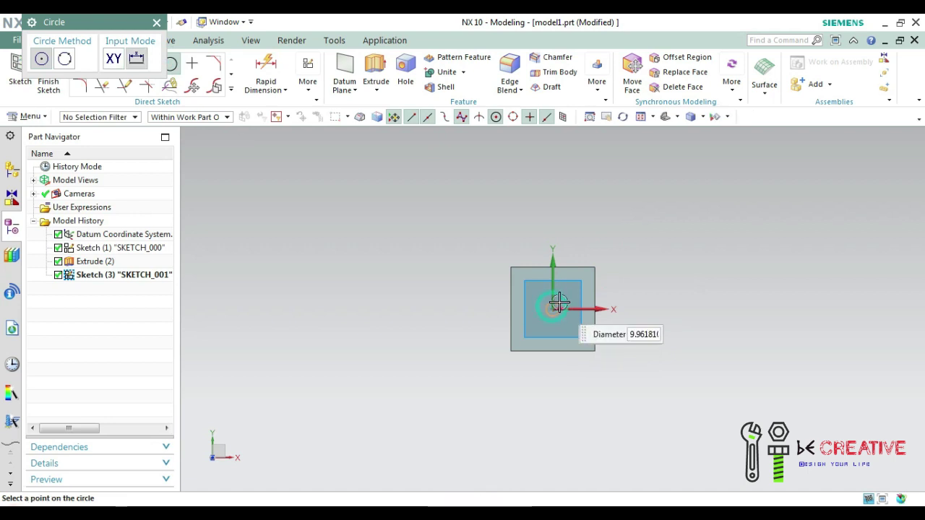
{"action": "left_click", "coordinate": [558, 310]}
{"action": "key", "text": "Escape"}
Dimension the circle to a 20 mm diameter
{"action": "key", "text": "d"}
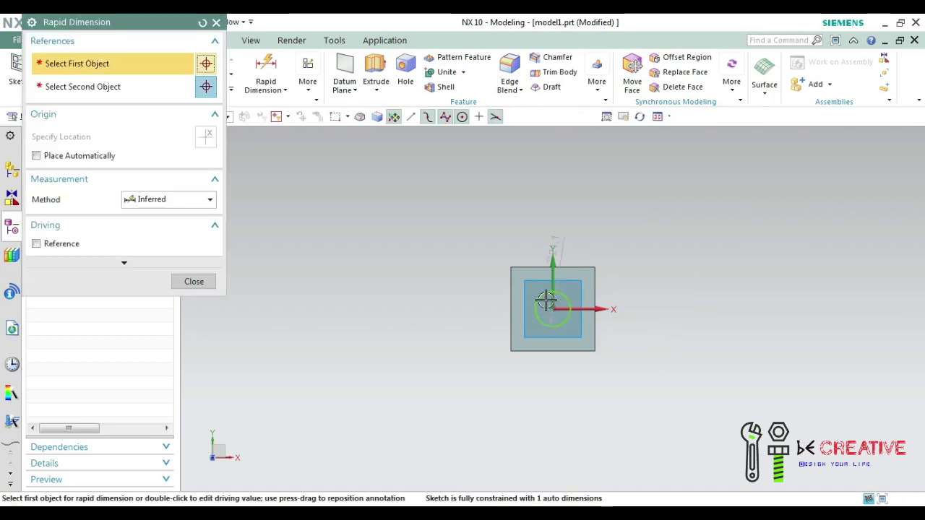
{"action": "left_click", "coordinate": [535, 293]}
{"action": "left_click", "coordinate": [479, 241]}
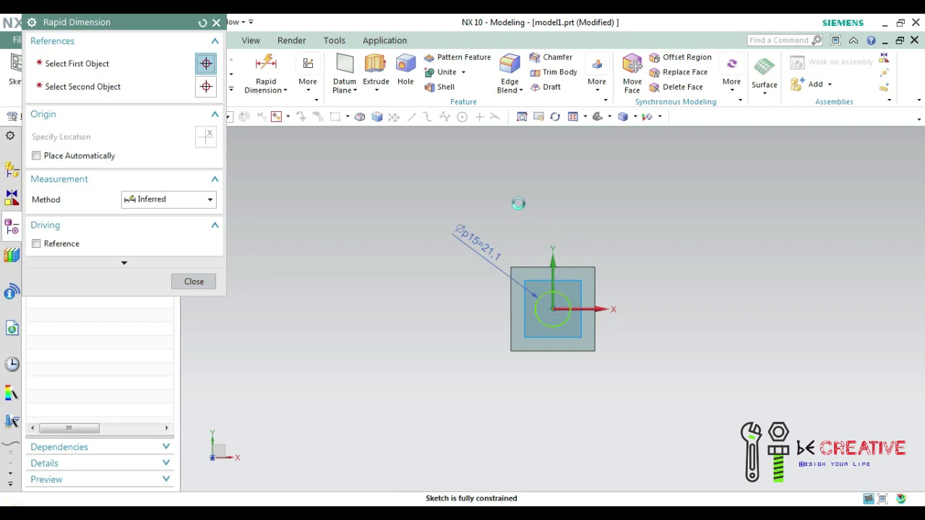
{"action": "type", "text": "20"}
{"action": "key", "text": "Return"}
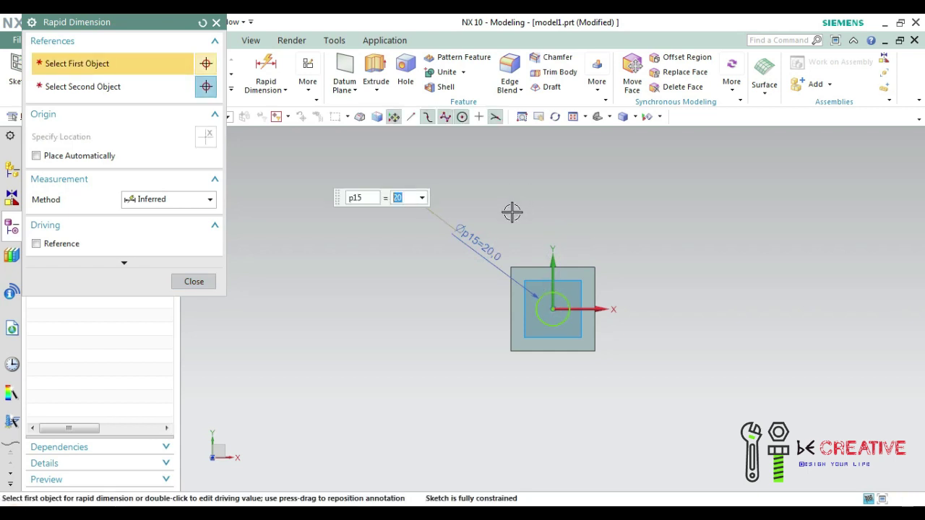
{"action": "left_click", "coordinate": [193, 282]}
Extrude the circle 20 mm, united with the block as a cylinder
{"action": "left_click", "coordinate": [375, 90]}
{"action": "left_click", "coordinate": [394, 165]}
{"action": "mouse_move", "coordinate": [578, 181]}
{"action": "middle_mouse_down"}
{"action": "mouse_move", "coordinate": [547, 180]}
{"action": "mouse_move", "coordinate": [560, 181]}
{"action": "middle_mouse_up"}
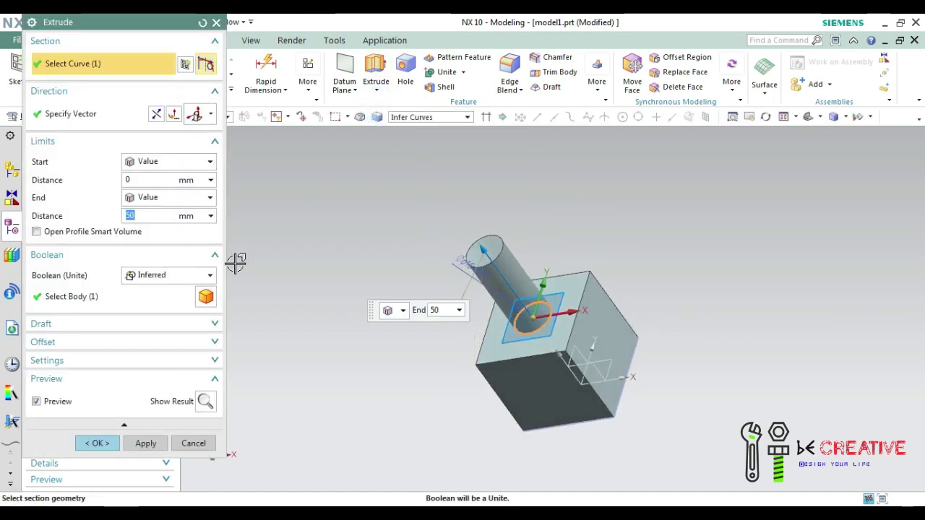
{"action": "key", "text": "Return"}
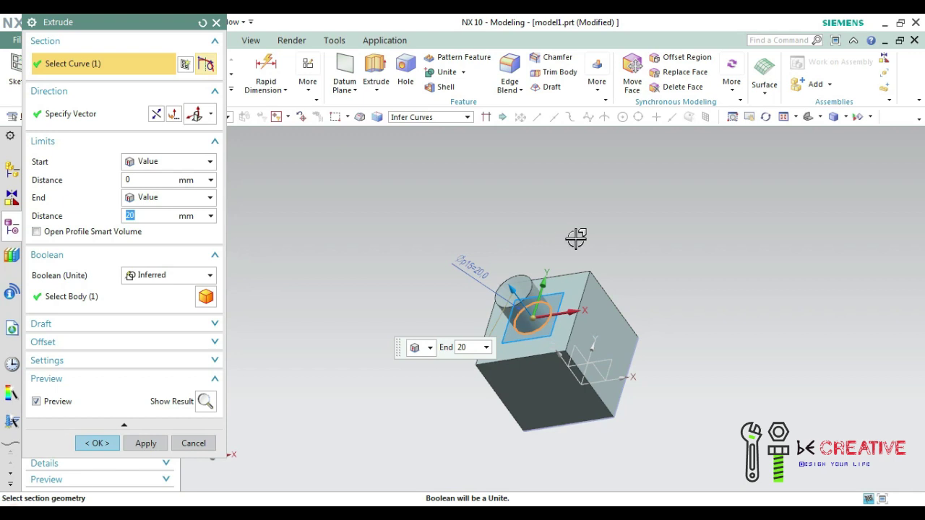
{"action": "middle_click_drag", "start_coordinate": [577, 239], "coordinate": [572, 225]}
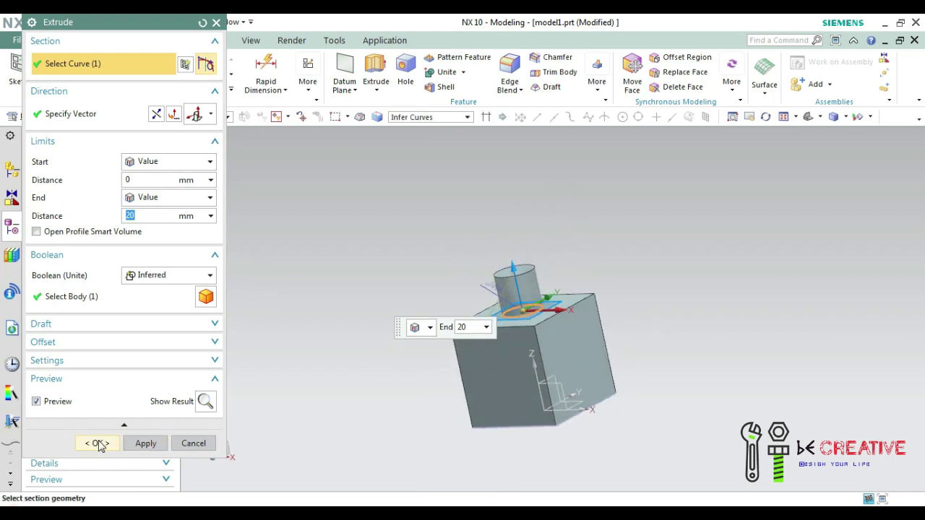
{"action": "left_click", "coordinate": [96, 443]}
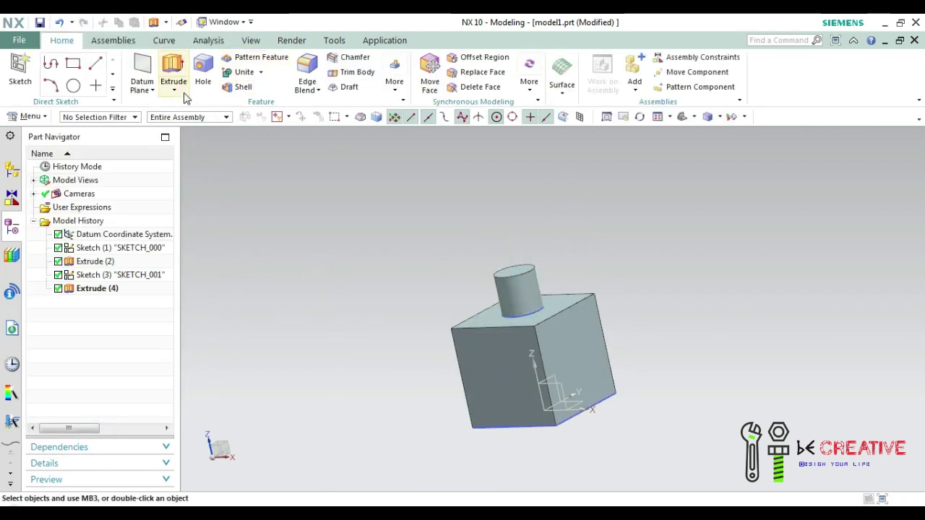
Round the block's four vertical edges with a 5 mm Edge Blend
{"action": "left_click", "coordinate": [305, 92]}
{"action": "left_click", "coordinate": [319, 109]}
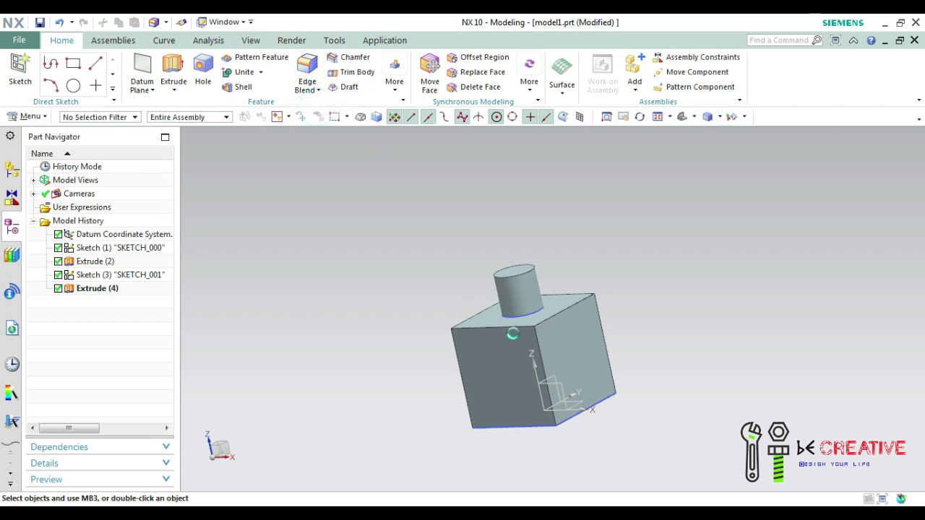
{"action": "left_click", "coordinate": [542, 358]}
{"action": "left_click", "coordinate": [605, 329]}
{"action": "left_click", "coordinate": [453, 370]}
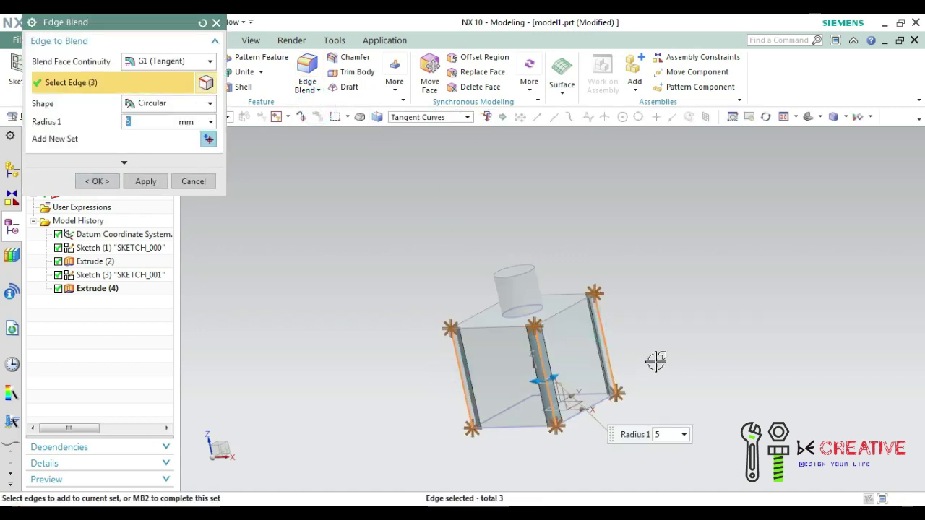
{"action": "middle_click_drag", "start_coordinate": [656, 361], "coordinate": [706, 385]}
{"action": "left_click", "coordinate": [470, 325]}
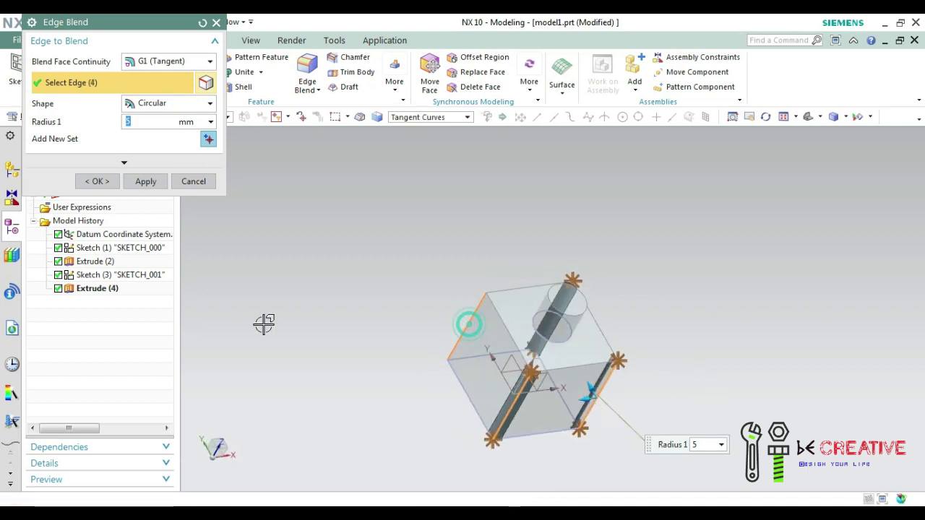
{"action": "left_click", "coordinate": [96, 181]}
Save the part as 02.prt and start editing its object display
{"action": "middle_click_drag", "start_coordinate": [336, 228], "coordinate": [276, 206]}
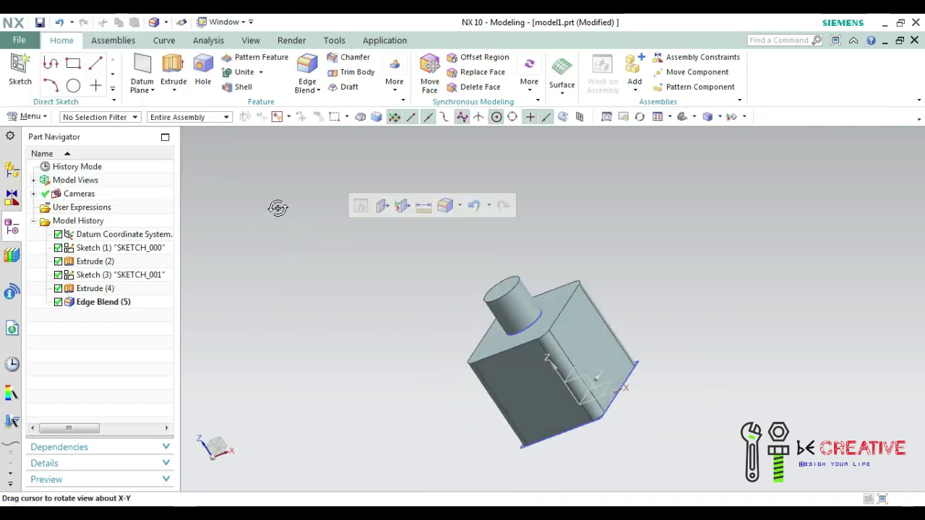
{"action": "key", "text": "ctrl+s"}
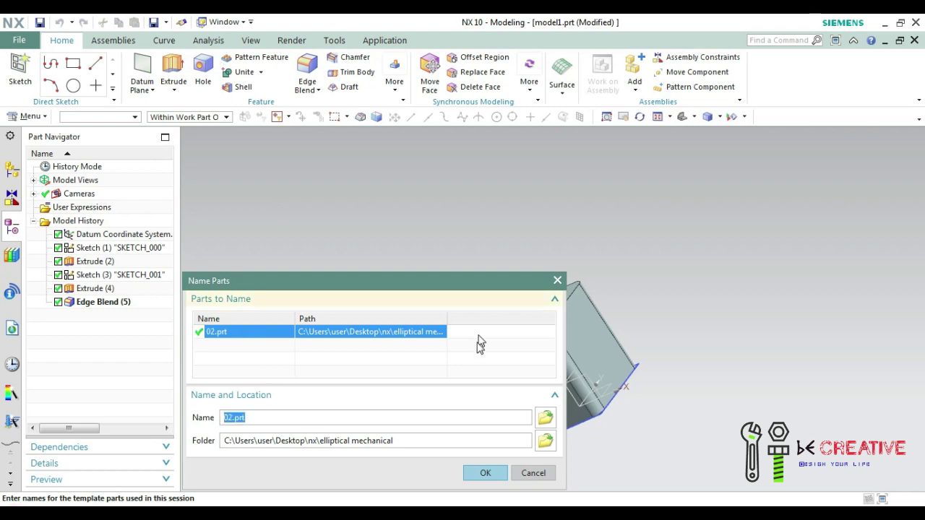
{"action": "left_click", "coordinate": [486, 474]}
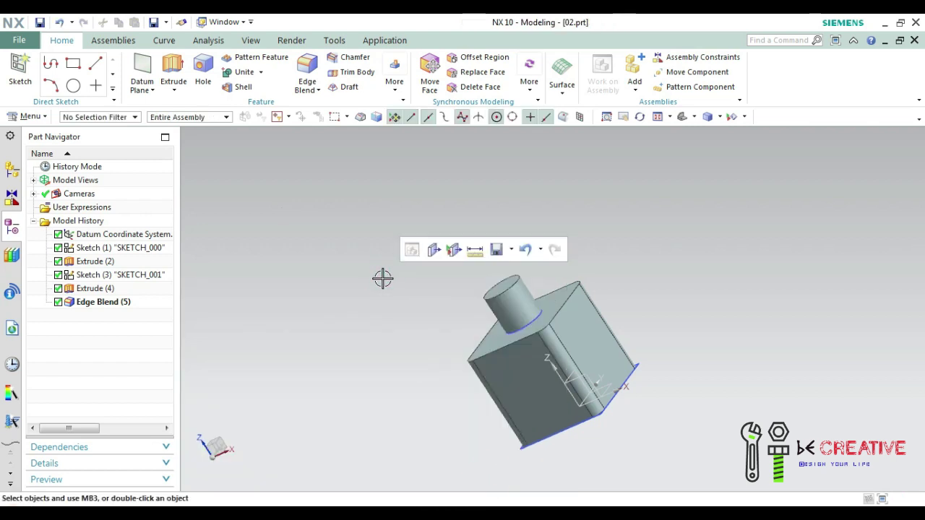
{"action": "key", "text": "ctrl+j"}
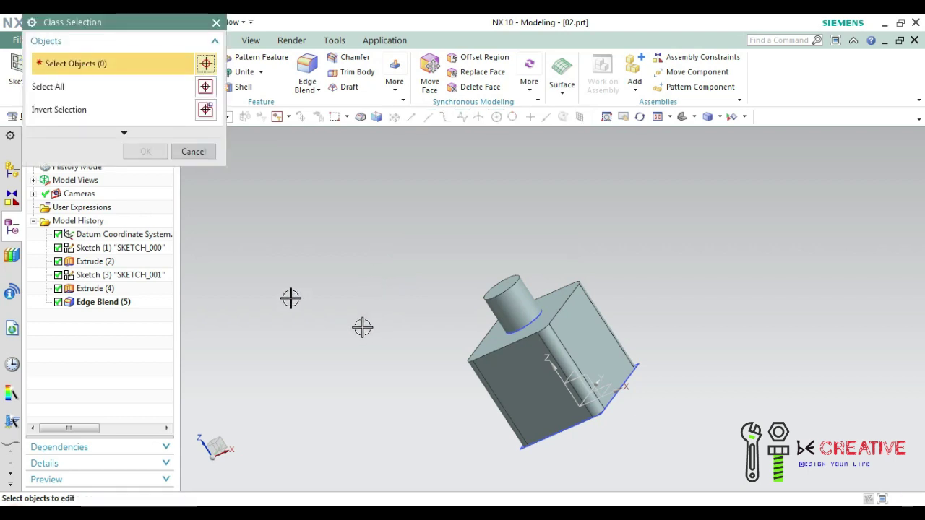
Colour the block's solid body red, save 02.prt, and start a new part file
{"action": "left_click", "coordinate": [589, 344]}
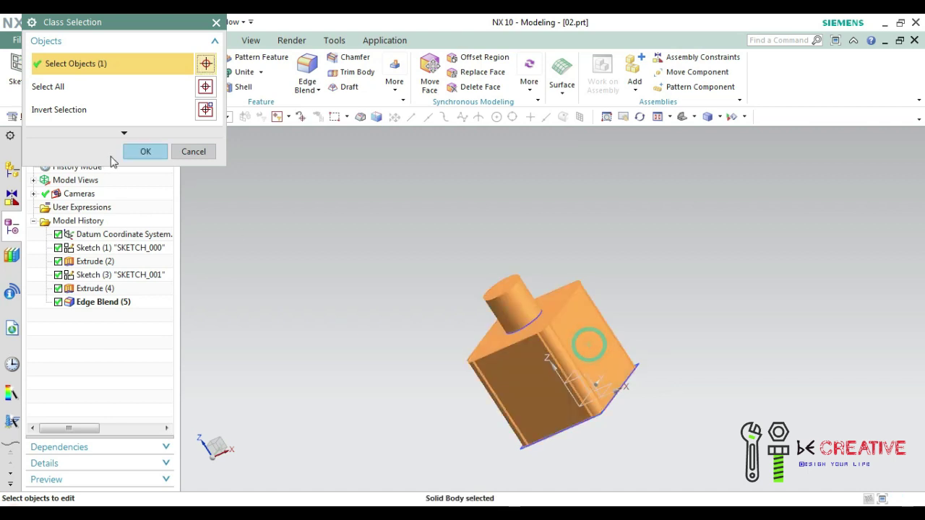
{"action": "left_click", "coordinate": [145, 154]}
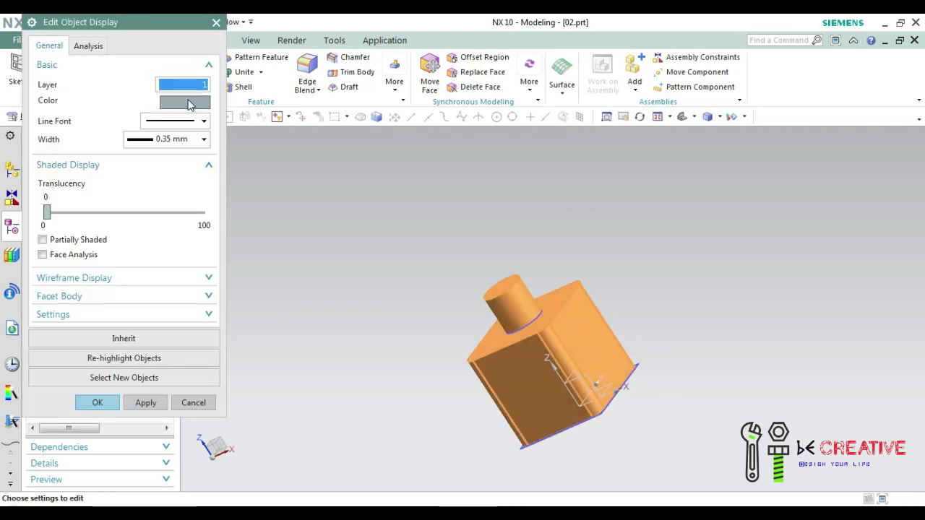
{"action": "left_click", "coordinate": [189, 105]}
{"action": "left_click", "coordinate": [69, 62]}
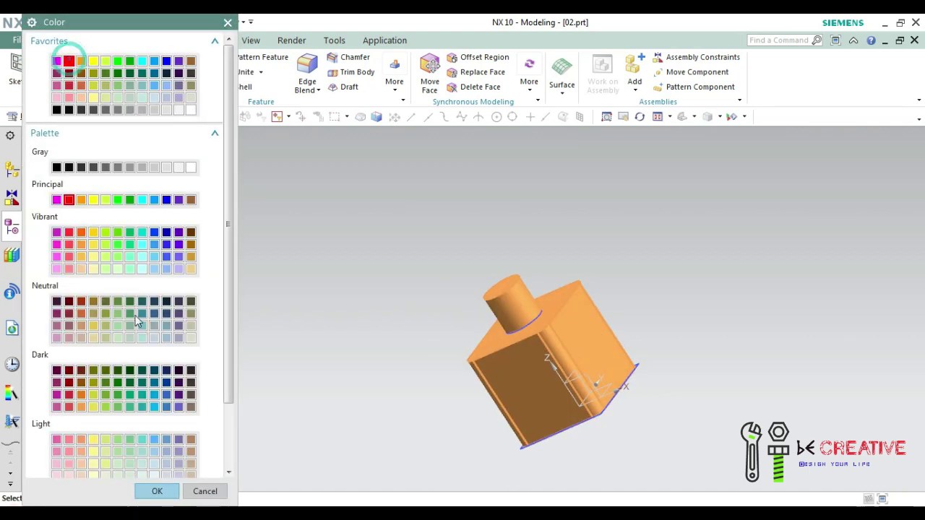
{"action": "left_click", "coordinate": [154, 491]}
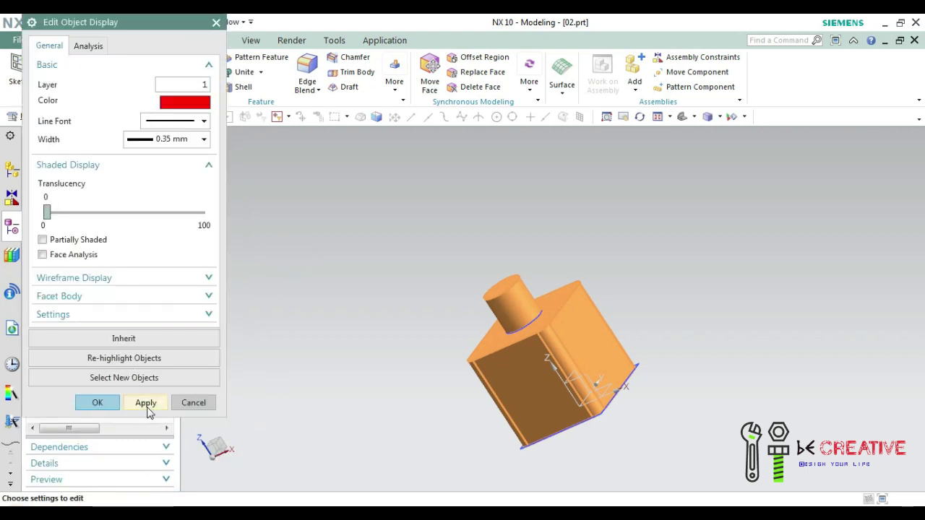
{"action": "left_click", "coordinate": [98, 403]}
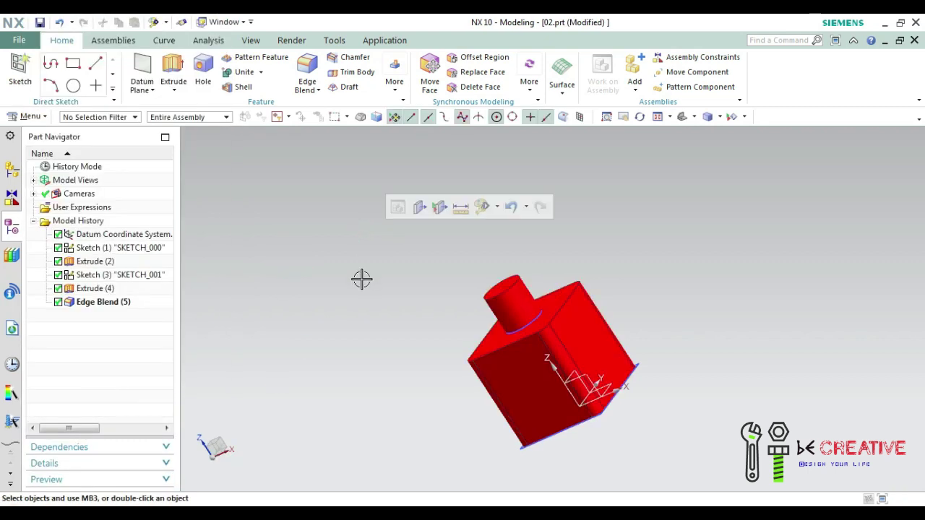
{"action": "key", "text": "ctrl+s"}
{"action": "key", "text": "ctrl+n"}
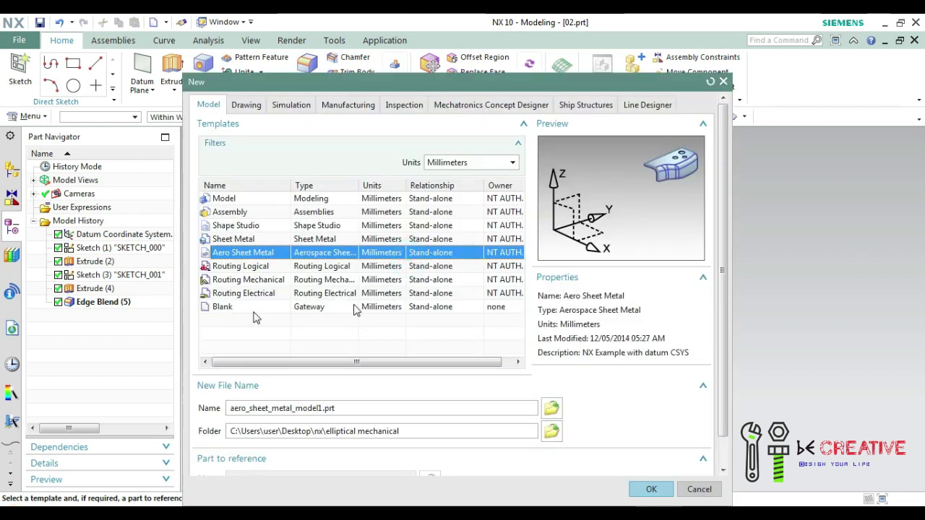
Create a new model part from the Model template and sketch on the XY plane
{"action": "left_click", "coordinate": [254, 213]}
{"action": "left_click", "coordinate": [253, 200]}
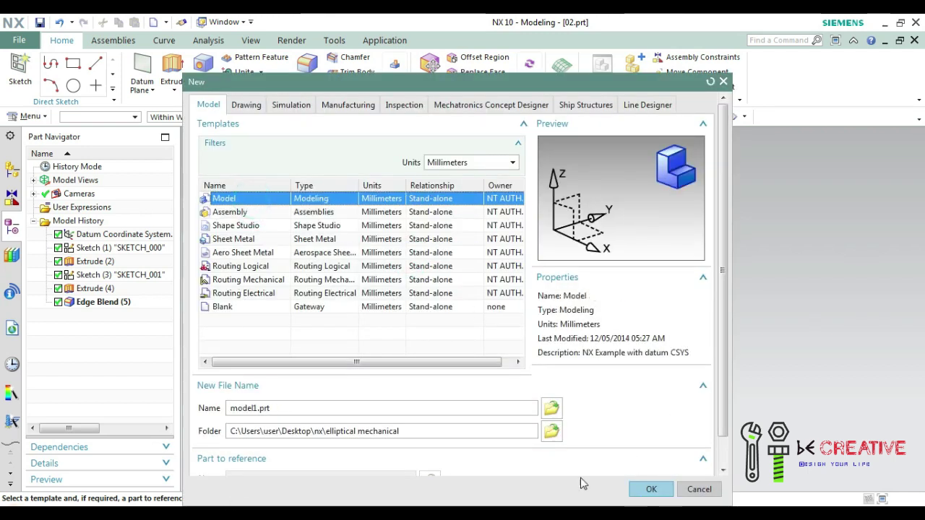
{"action": "left_click", "coordinate": [650, 490]}
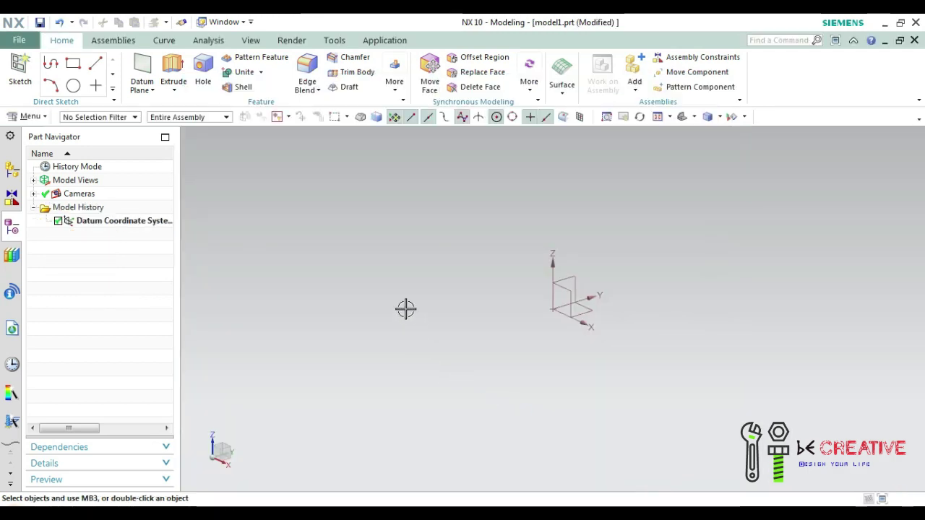
{"action": "left_click", "coordinate": [19, 68]}
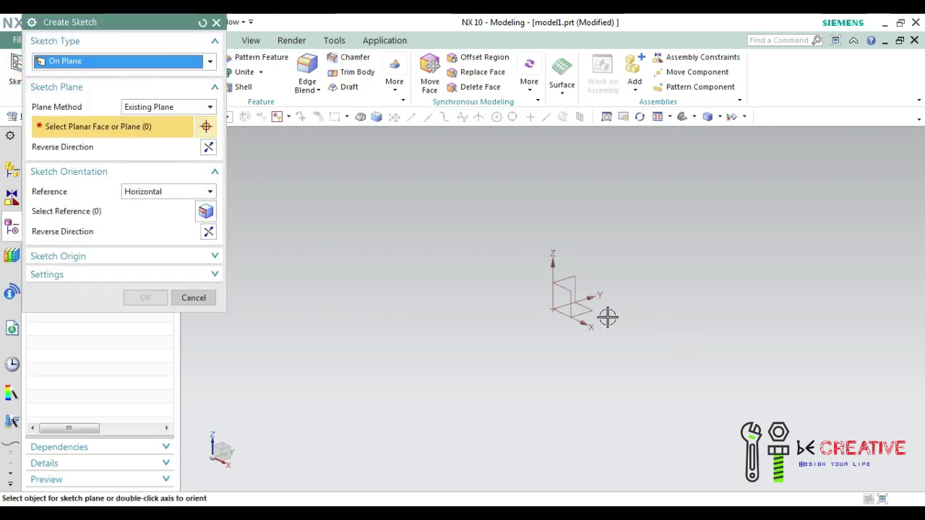
{"action": "left_click", "coordinate": [581, 308]}
{"action": "left_click", "coordinate": [147, 296]}
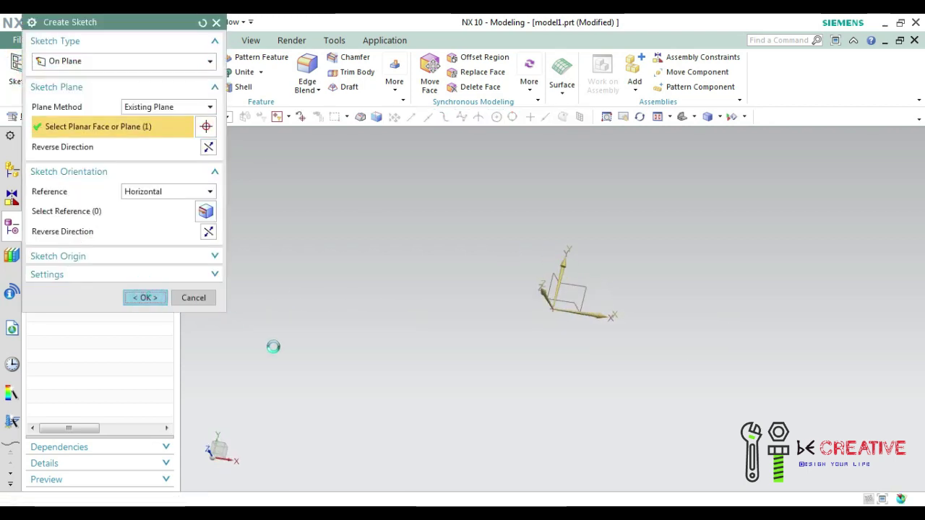
Draw a centre rectangle about the origin
{"action": "left_click", "coordinate": [102, 65]}
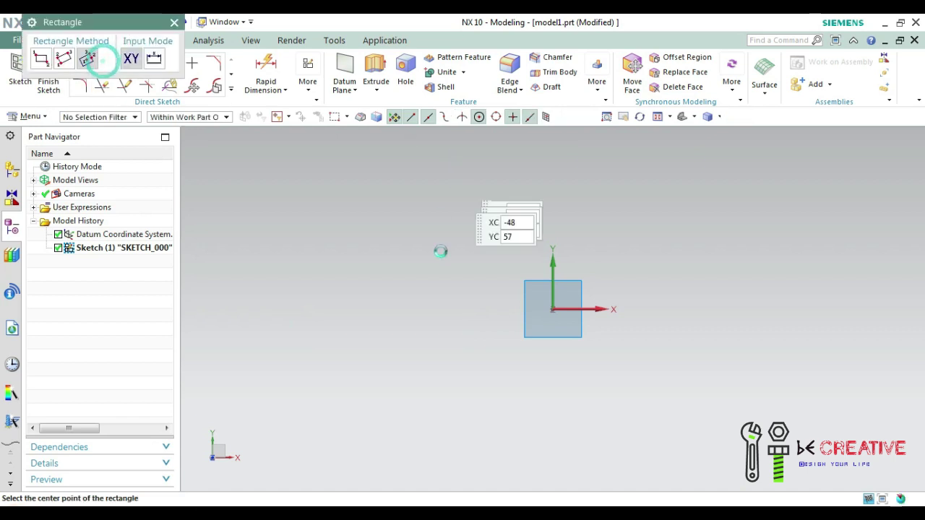
{"action": "left_click", "coordinate": [554, 310]}
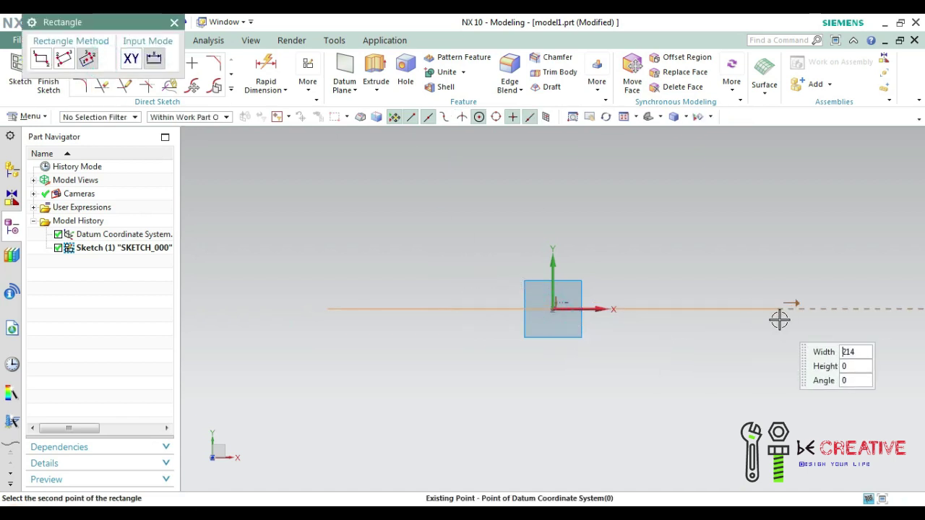
{"action": "left_click", "coordinate": [805, 310]}
{"action": "left_click", "coordinate": [799, 287]}
{"action": "key", "text": "Escape"}
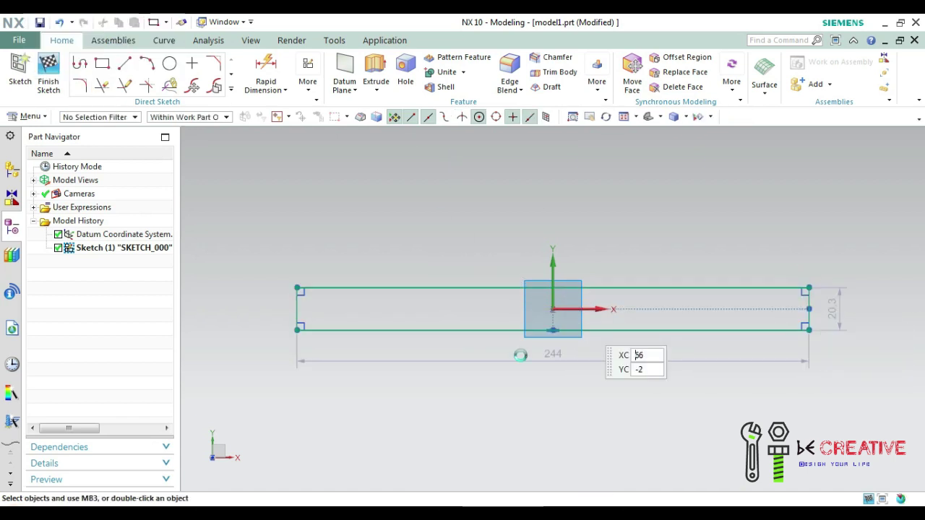
Dimension the rectangle's length to 300
{"action": "key", "text": "d"}
{"action": "left_click", "coordinate": [646, 287]}
{"action": "left_click", "coordinate": [628, 229]}
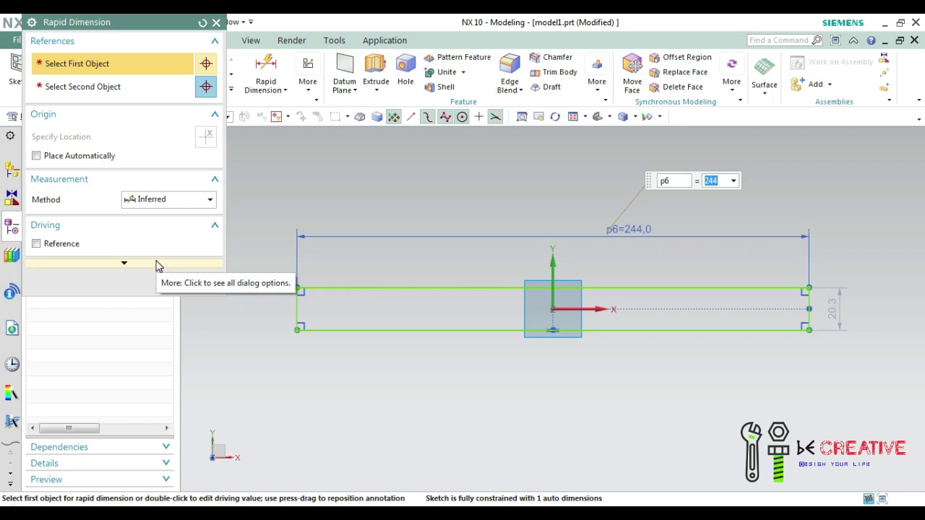
{"action": "key", "text": "Return"}
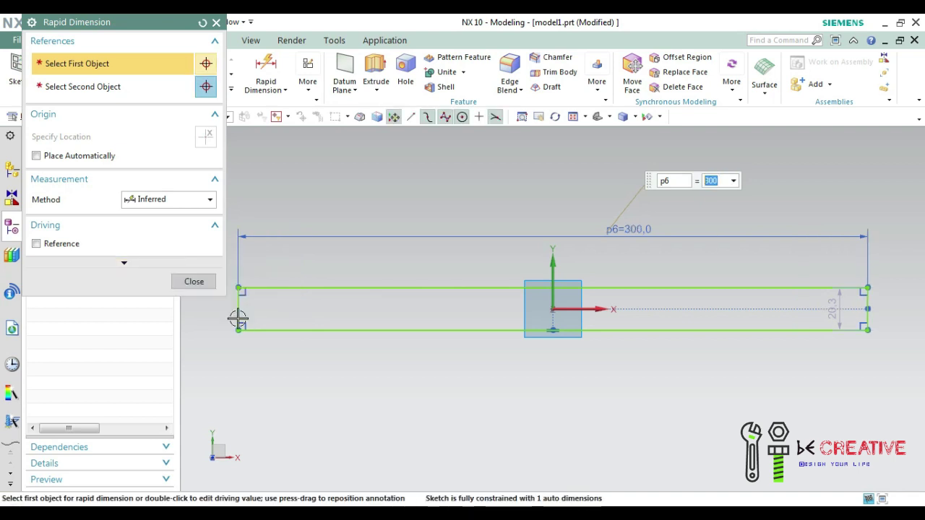
{"action": "left_click", "coordinate": [195, 281]}
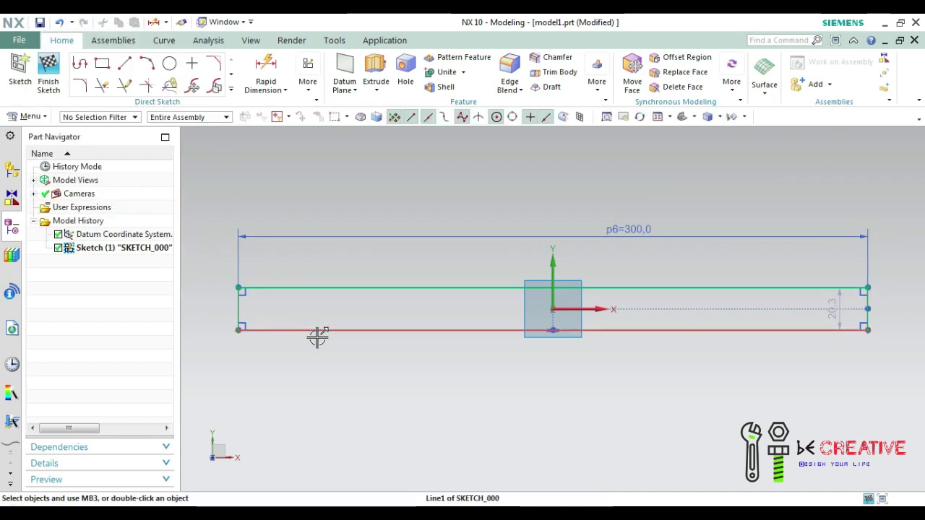
Dimension the rectangle's height to 50 and begin an arc at the bottom-left corner
{"action": "key", "text": "d"}
{"action": "left_click", "coordinate": [324, 330]}
{"action": "left_click", "coordinate": [323, 288]}
{"action": "left_click", "coordinate": [336, 400]}
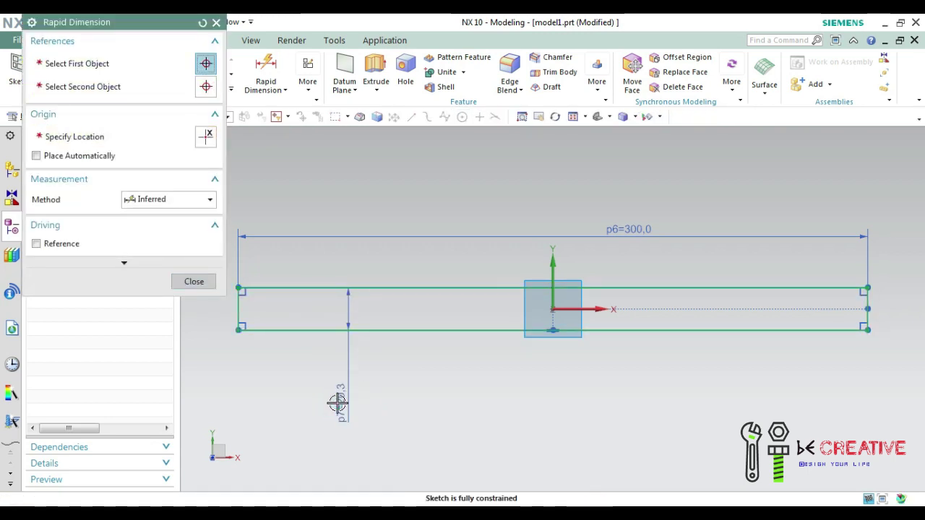
{"action": "type", "text": "50"}
{"action": "key", "text": "Return"}
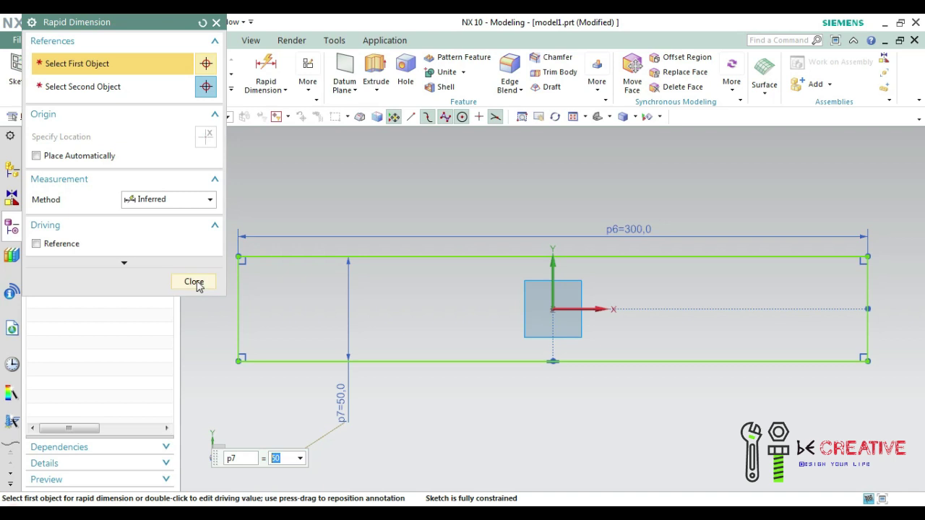
{"action": "left_click", "coordinate": [197, 286]}
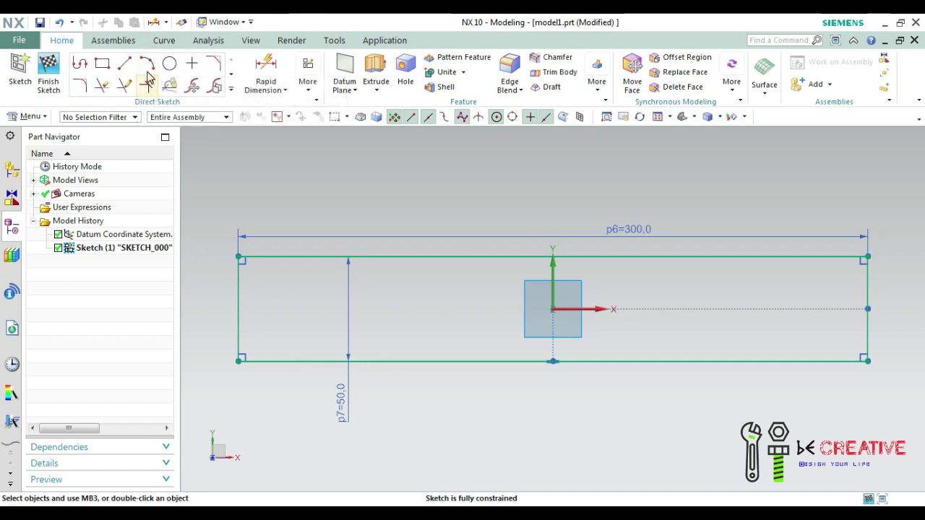
{"action": "left_click", "coordinate": [146, 65]}
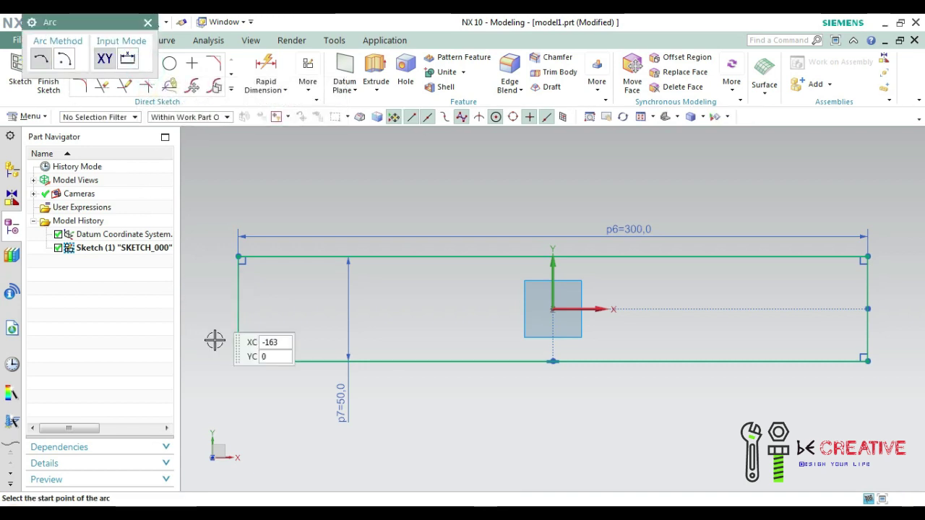
{"action": "left_click", "coordinate": [239, 361]}
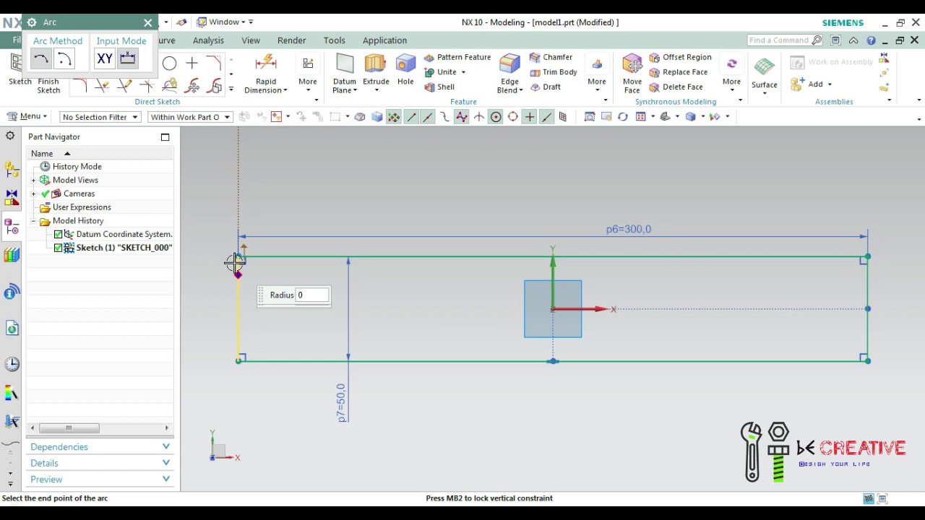
Complete the left semicircular end arc and draw the matching right one
{"action": "left_click", "coordinate": [239, 257]}
{"action": "left_click", "coordinate": [191, 294]}
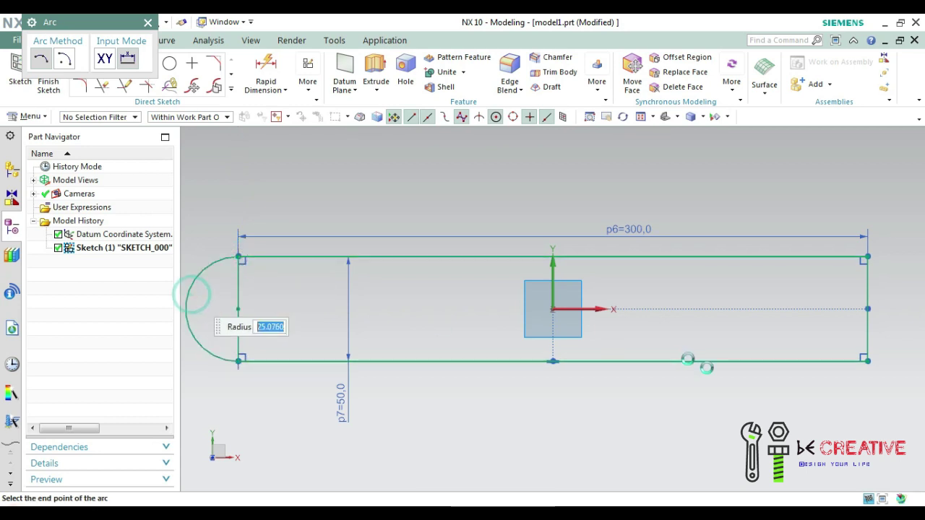
{"action": "left_click", "coordinate": [867, 361]}
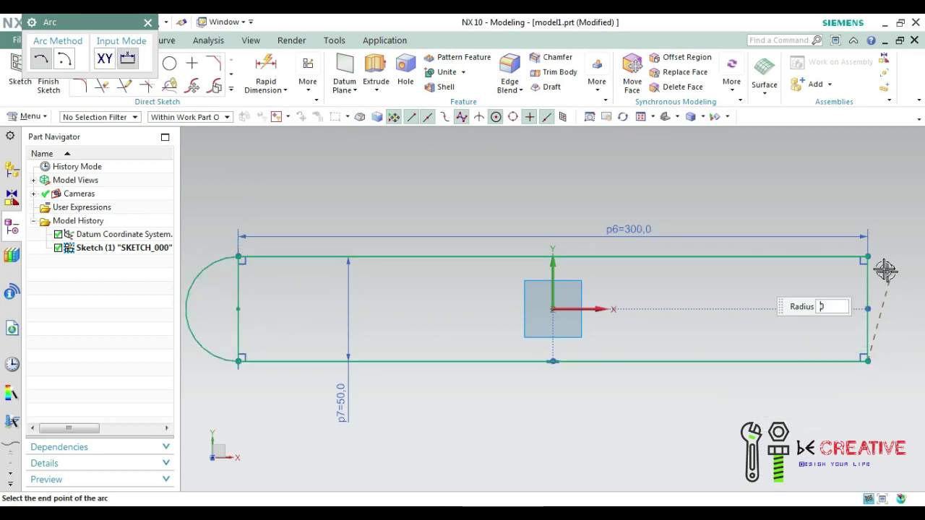
{"action": "left_click", "coordinate": [868, 257]}
{"action": "left_click", "coordinate": [915, 304]}
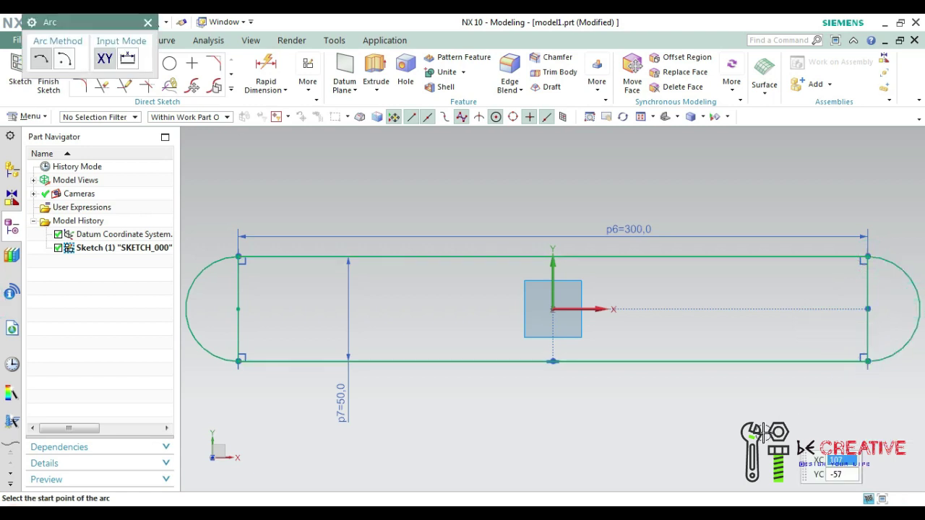
{"action": "key", "text": "Escape"}
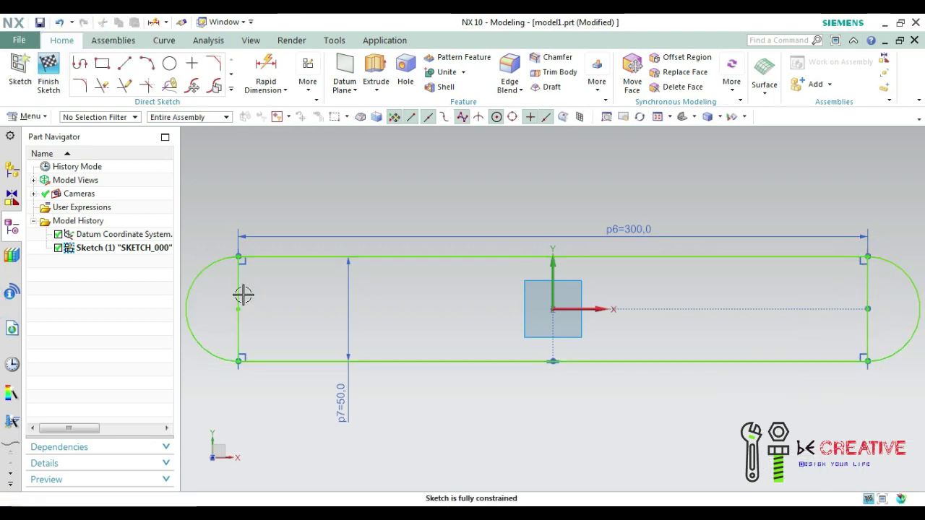
Convert both vertical end lines to reference geometry
{"action": "key", "text": "t"}
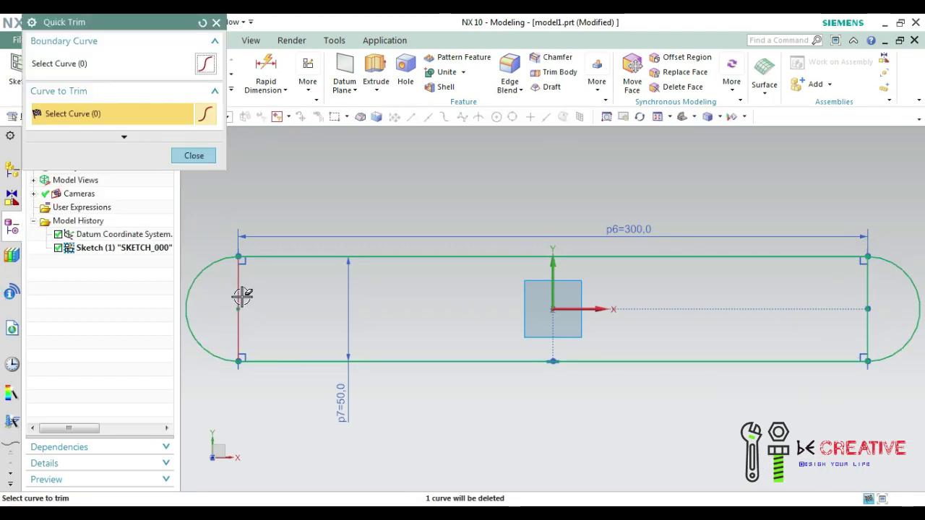
{"action": "key", "text": "Escape"}
{"action": "right_click", "coordinate": [242, 292]}
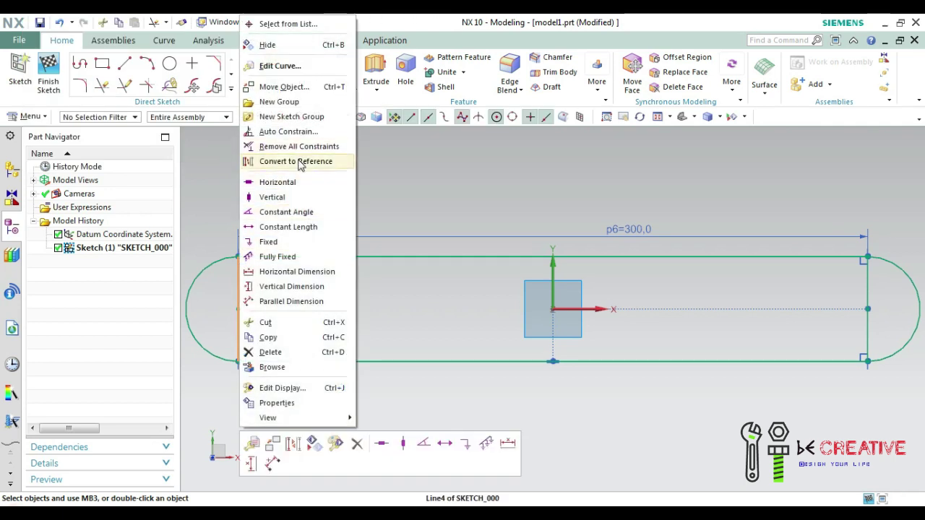
{"action": "left_click", "coordinate": [300, 162]}
{"action": "right_click", "coordinate": [865, 285]}
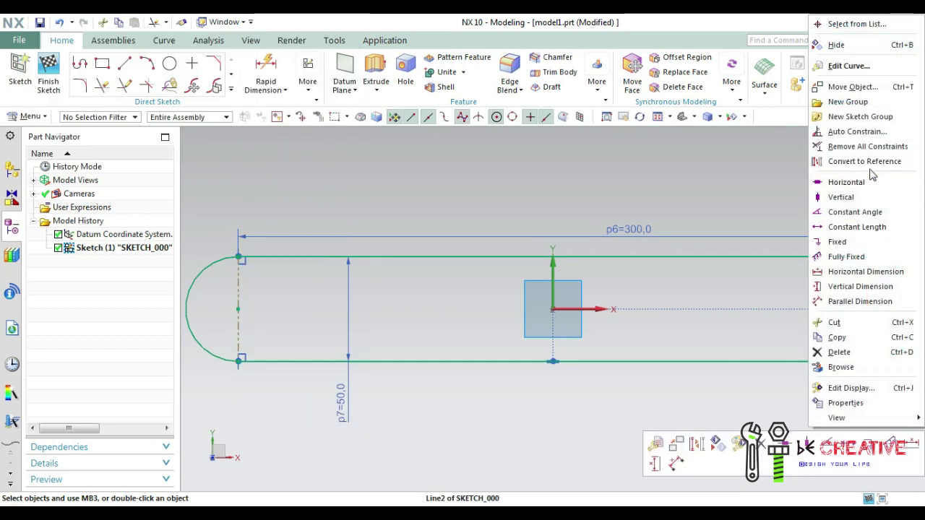
{"action": "left_click", "coordinate": [867, 161]}
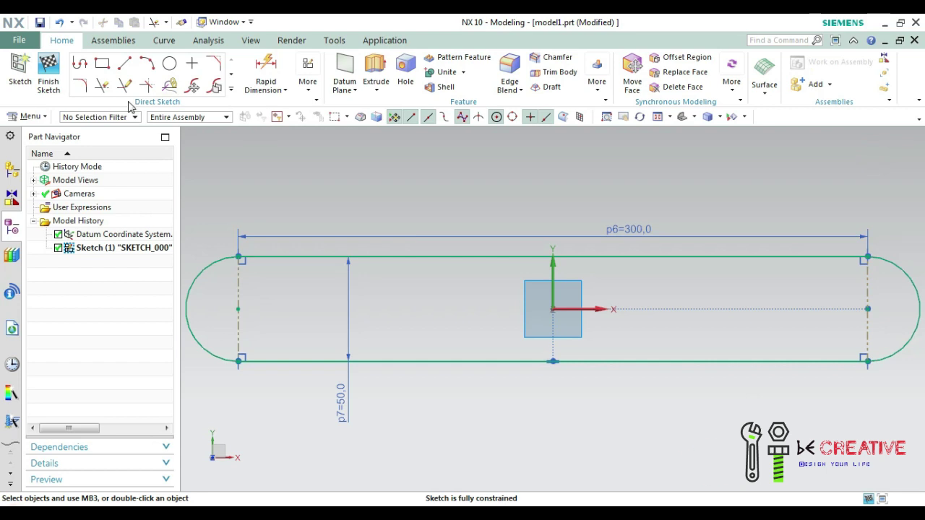
{"action": "left_click", "coordinate": [169, 65]}
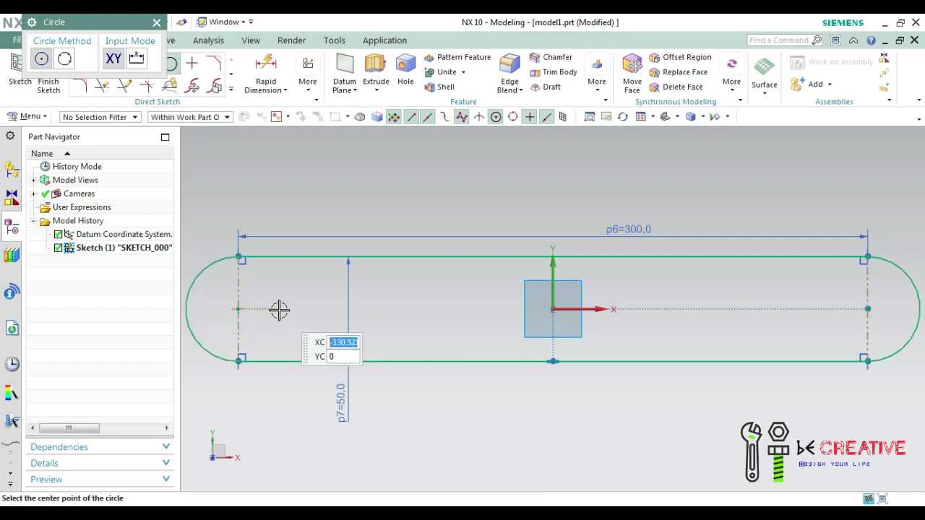
Draw a circle in the left end, centred 25 from the end line
{"action": "left_click", "coordinate": [278, 309]}
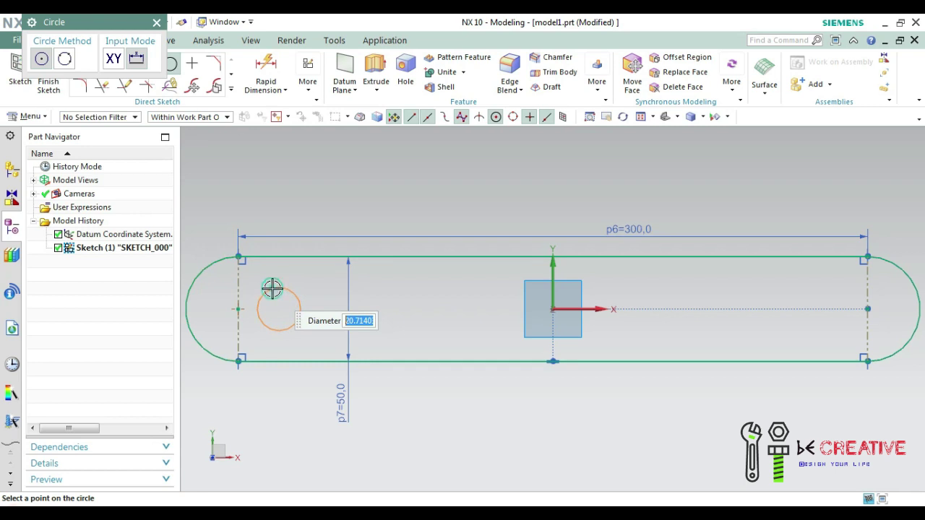
{"action": "left_click", "coordinate": [273, 289]}
{"action": "key", "text": "Escape"}
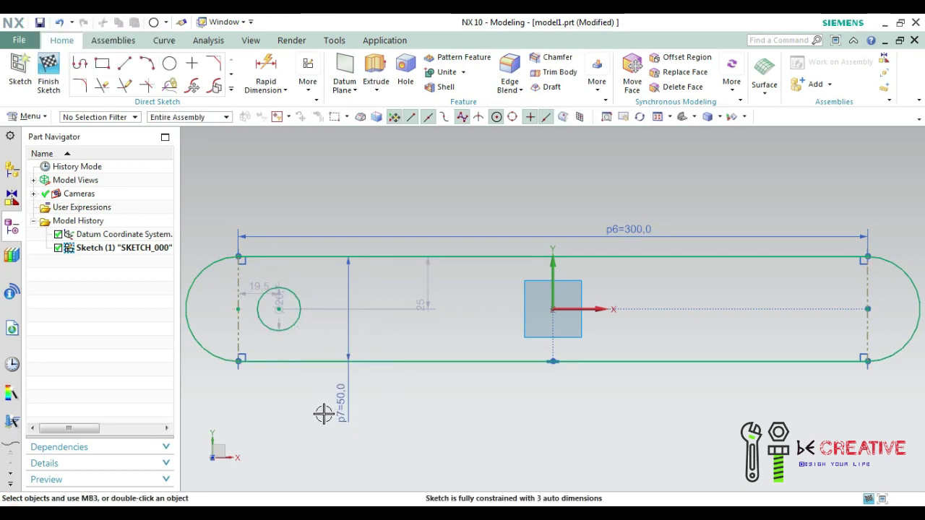
{"action": "key", "text": "d"}
{"action": "left_click", "coordinate": [238, 327]}
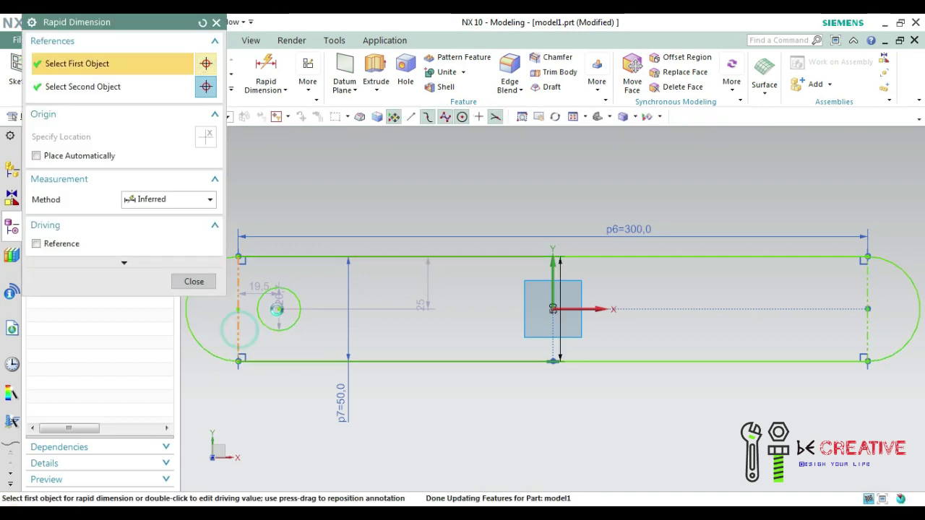
{"action": "left_click", "coordinate": [279, 310]}
{"action": "left_click", "coordinate": [279, 309]}
{"action": "left_click", "coordinate": [279, 309]}
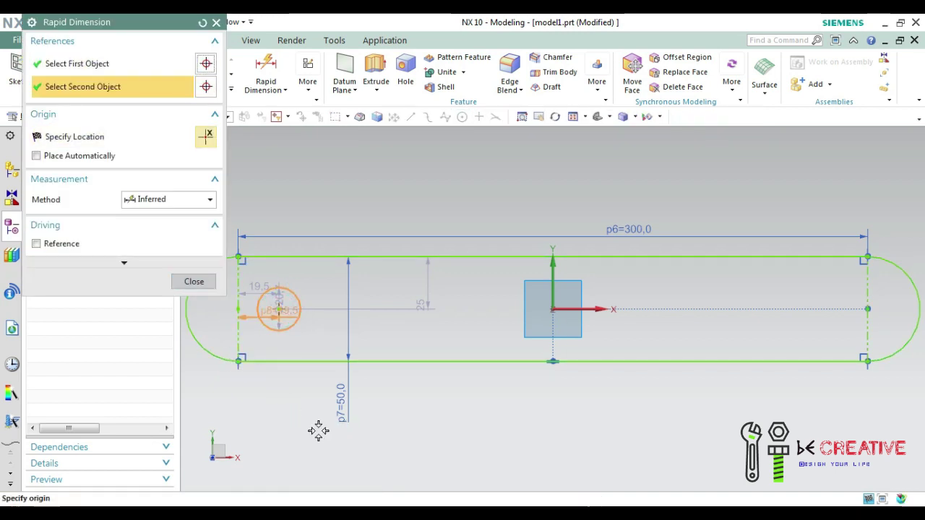
{"action": "left_click", "coordinate": [306, 424]}
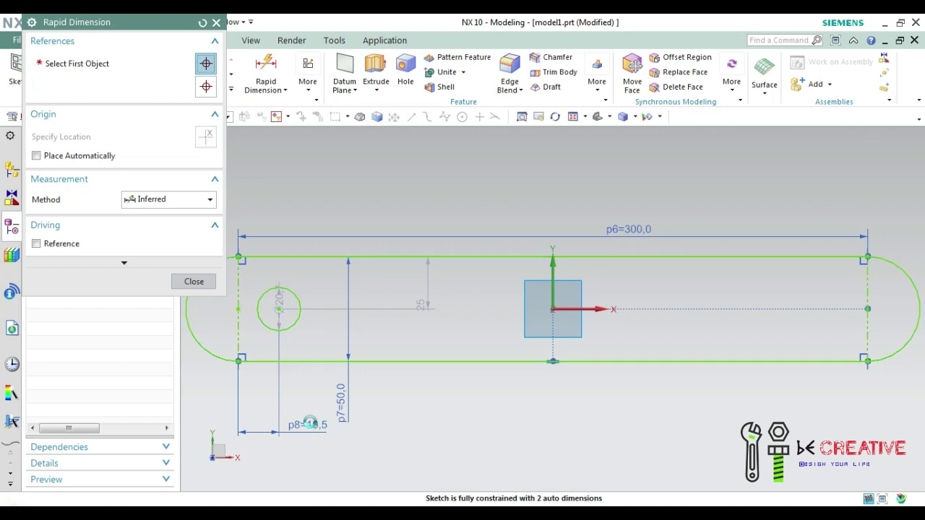
{"action": "type", "text": "25"}
{"action": "key", "text": "Return"}
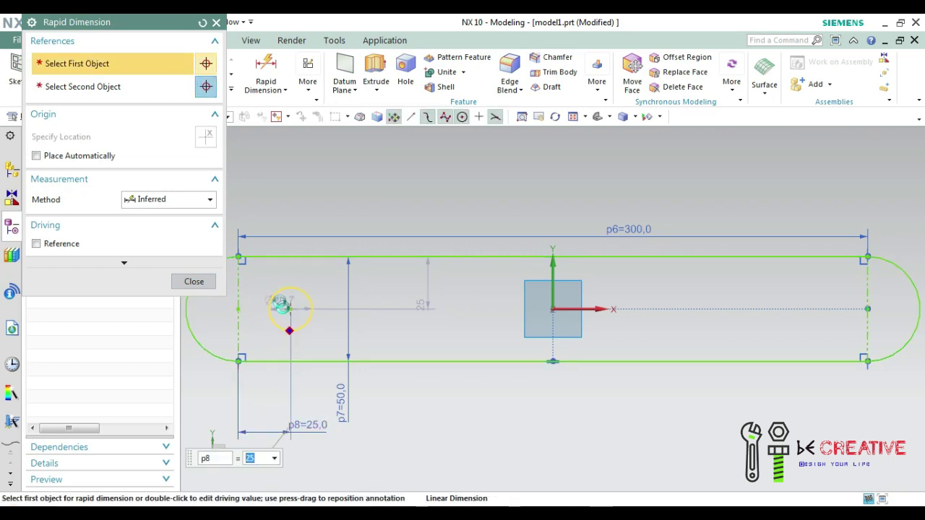
{"action": "middle_click", "coordinate": [280, 305]}
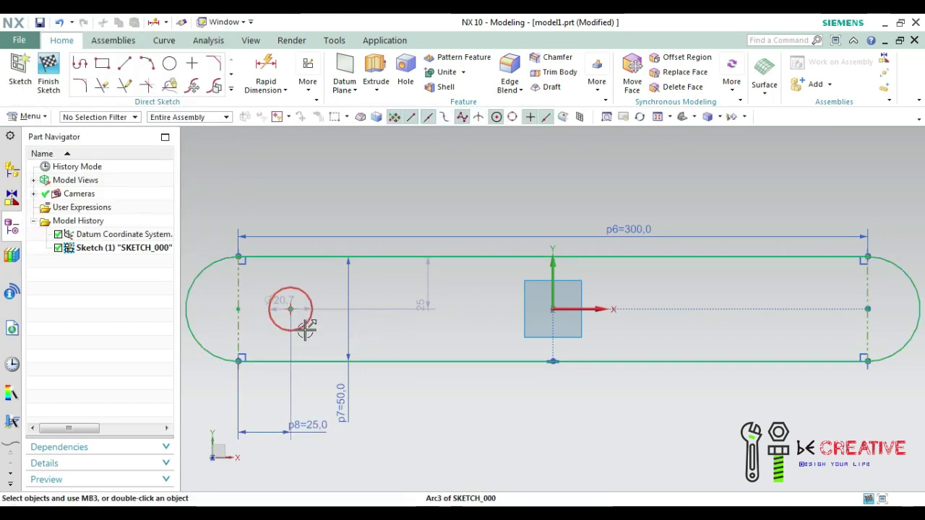
Place the left circle's centre on the X axis and set its diameter to 20
{"action": "key", "text": "c"}
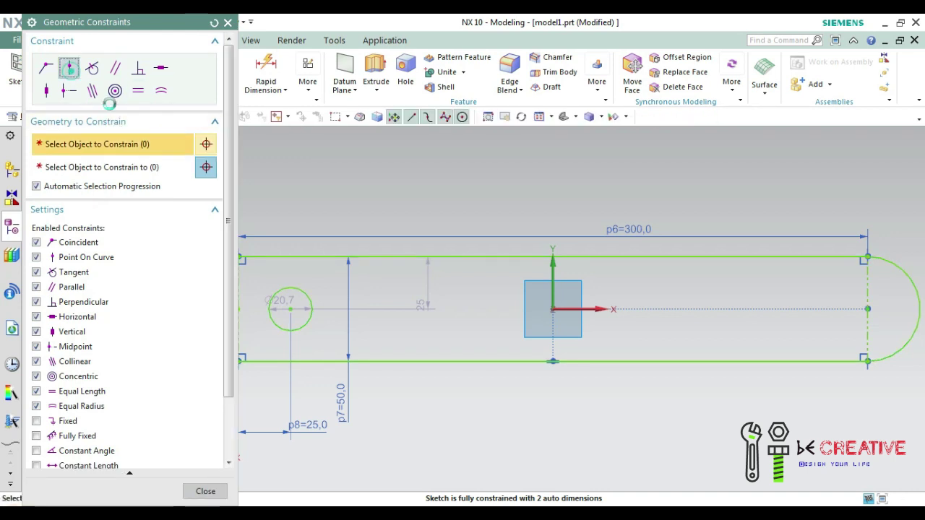
{"action": "left_click", "coordinate": [596, 309]}
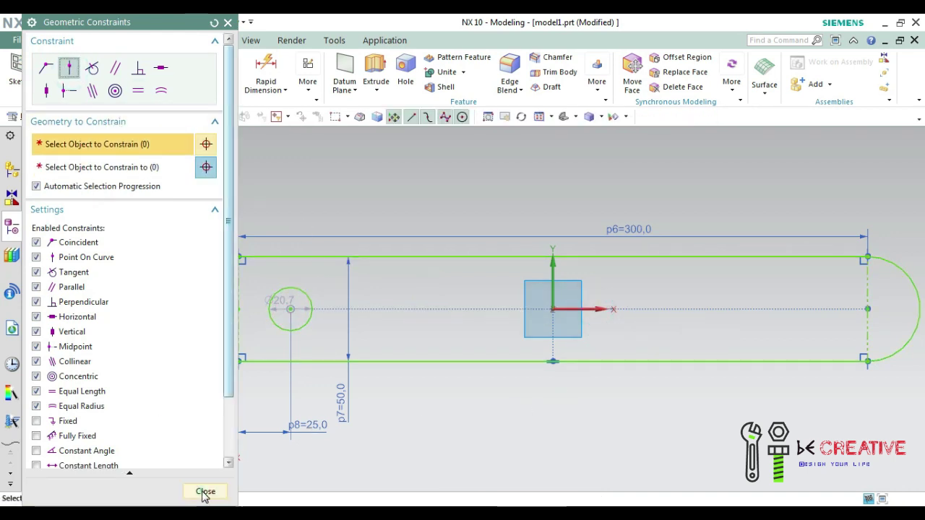
{"action": "left_click", "coordinate": [205, 492]}
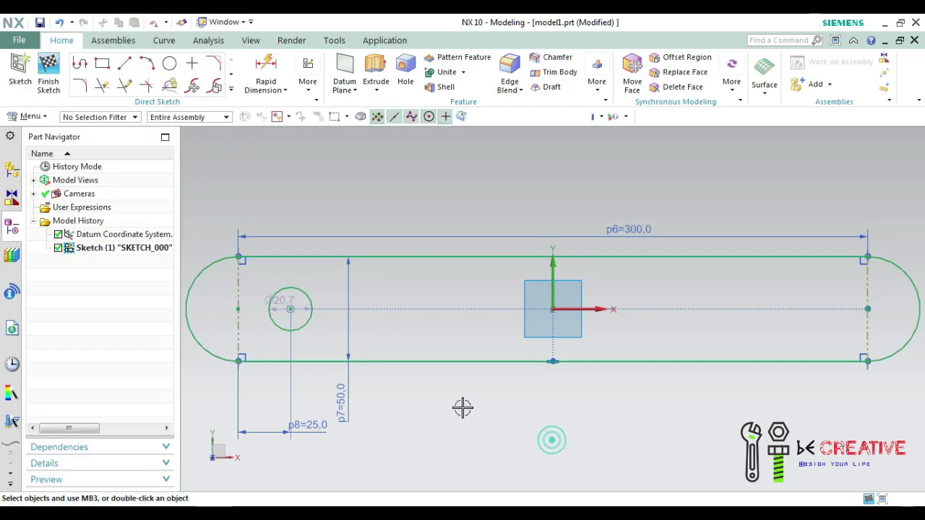
{"action": "left_click", "coordinate": [282, 303]}
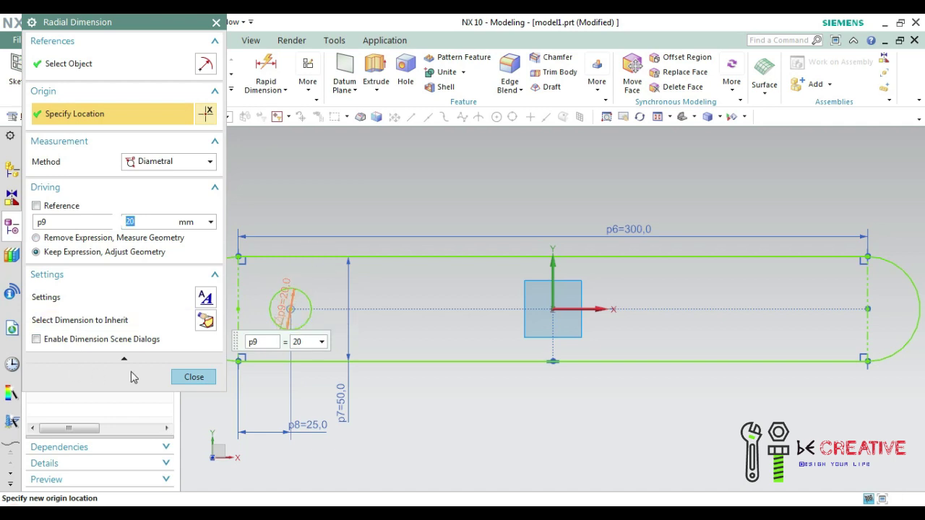
{"action": "left_click", "coordinate": [194, 377]}
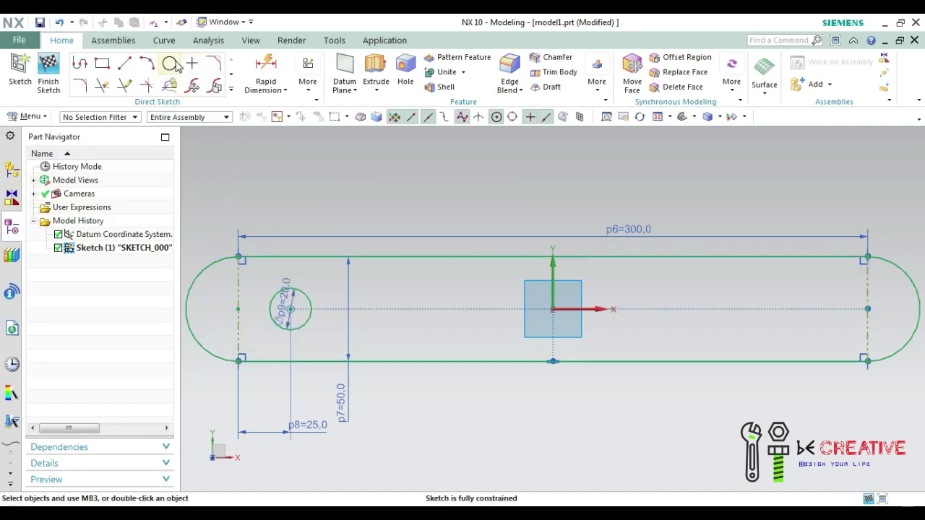
Add a second circle at the origin with Equal Radius to the left circle
{"action": "left_click", "coordinate": [171, 62]}
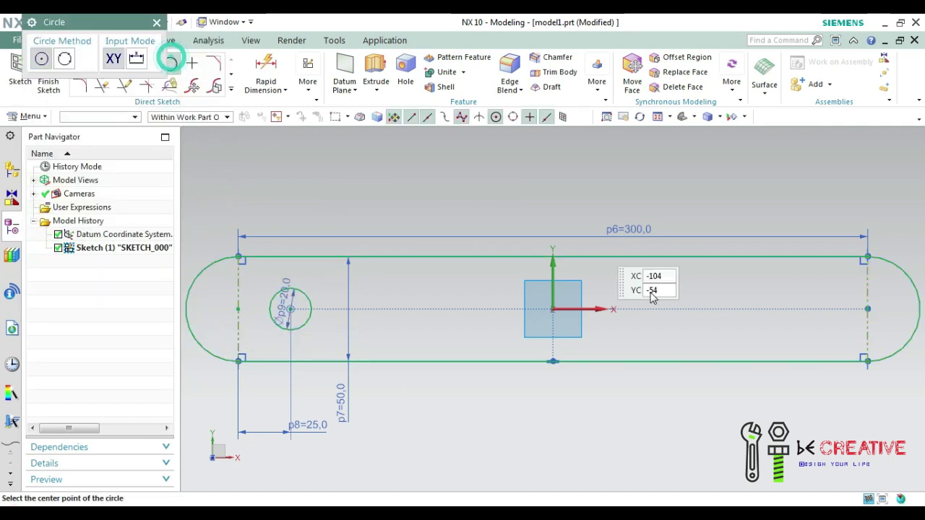
{"action": "left_click", "coordinate": [553, 309]}
{"action": "left_click", "coordinate": [562, 295]}
{"action": "key", "text": "Escape"}
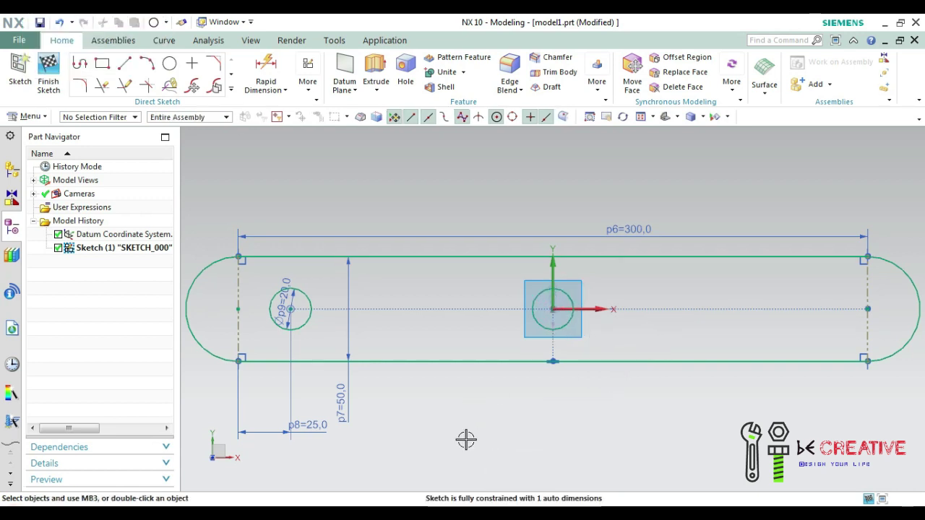
{"action": "left_click", "coordinate": [160, 90]}
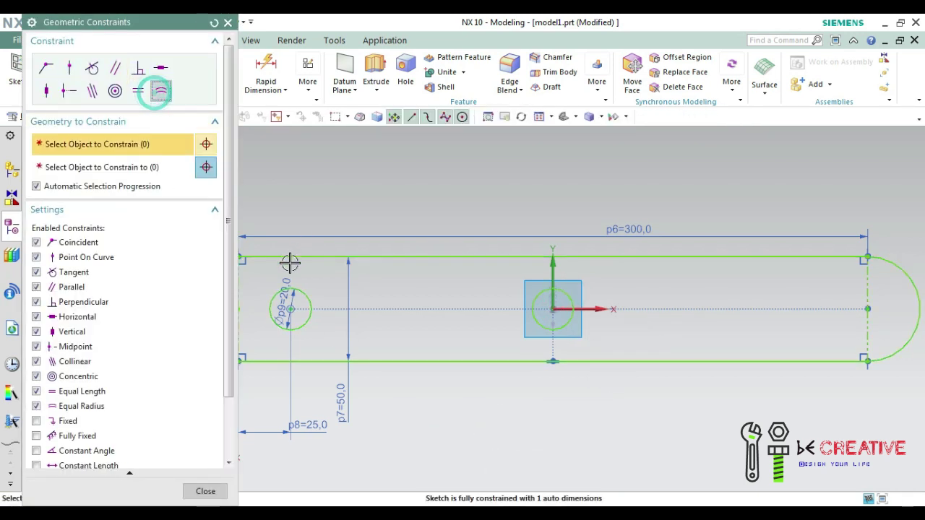
{"action": "left_click", "coordinate": [308, 320]}
{"action": "left_click", "coordinate": [572, 323]}
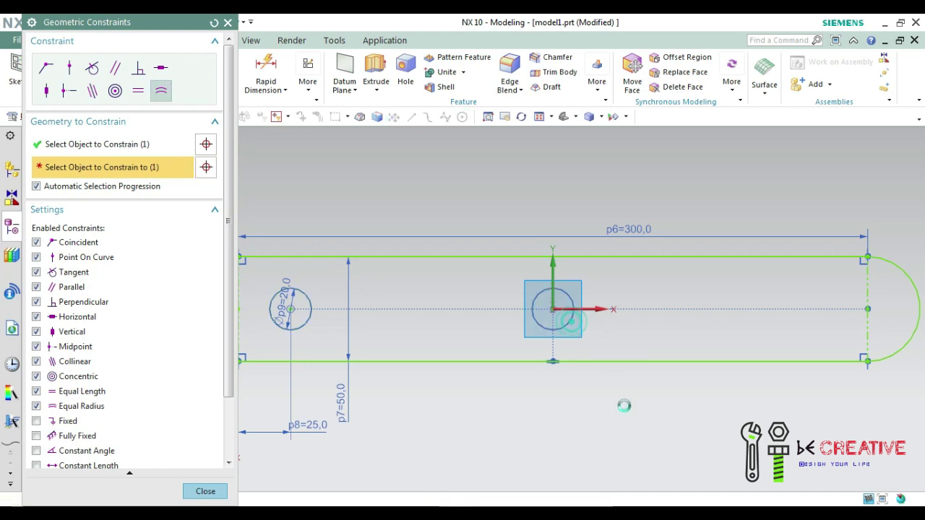
{"action": "left_click", "coordinate": [205, 492]}
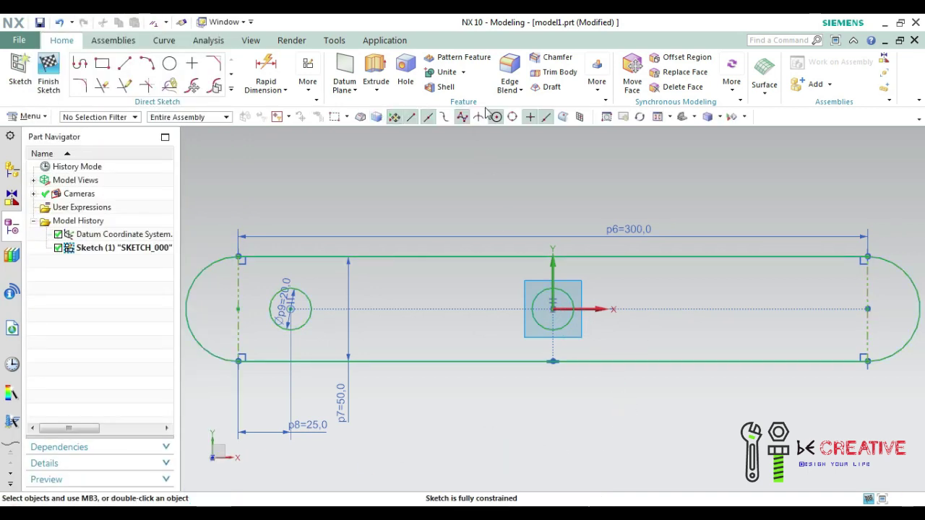
{"action": "left_click", "coordinate": [376, 90]}
{"action": "left_click", "coordinate": [393, 106]}
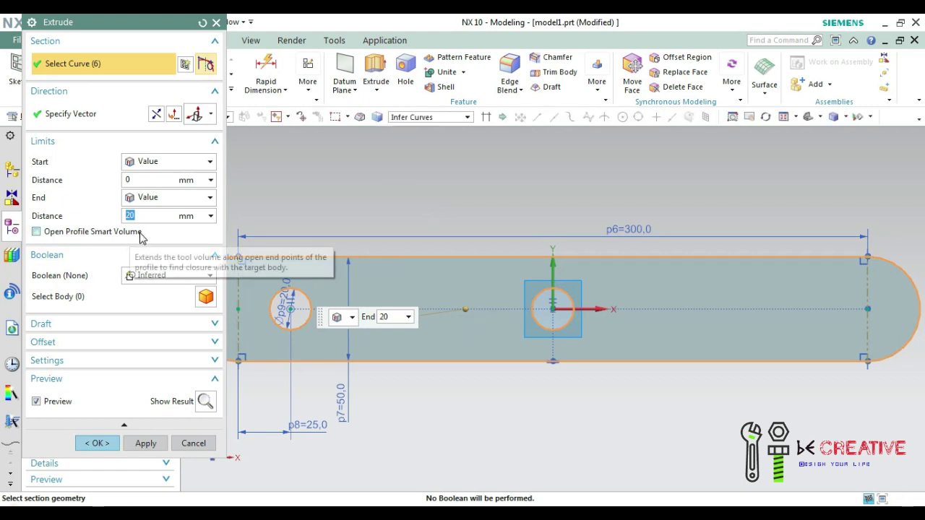
Extrude the slot sketch 20 mm into a two-hole plate and start a sketch on its top face
{"action": "type", "text": "10"}
{"action": "key", "text": "Return"}
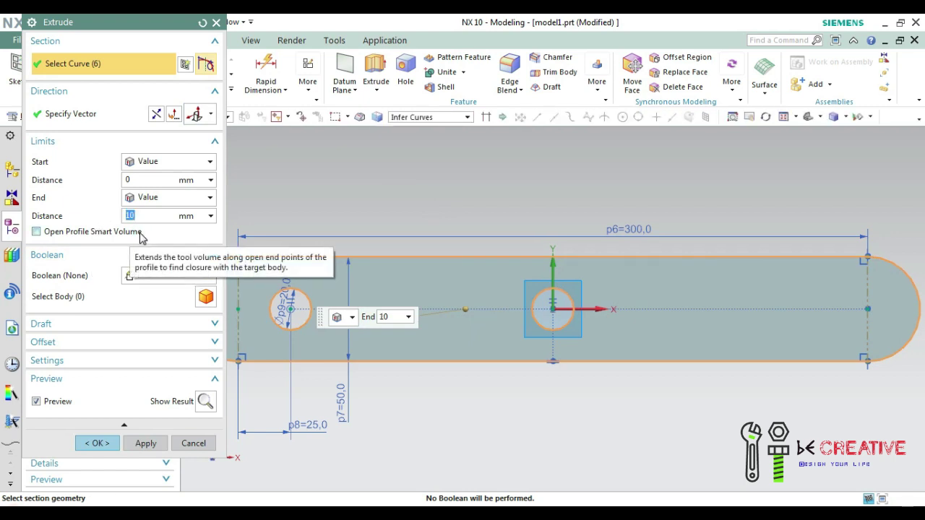
{"action": "type", "text": "20"}
{"action": "key", "text": "Return"}
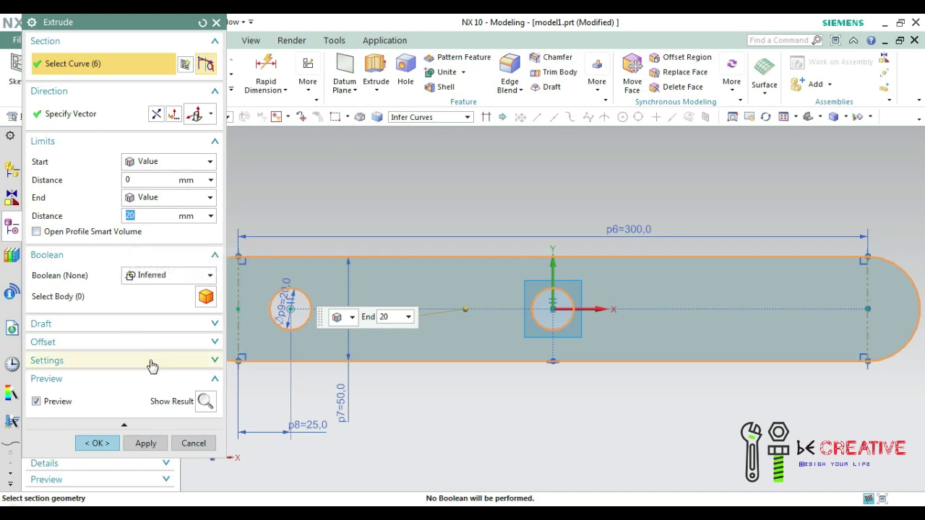
{"action": "left_click", "coordinate": [97, 443]}
{"action": "middle_click_drag", "start_coordinate": [470, 453], "coordinate": [427, 417]}
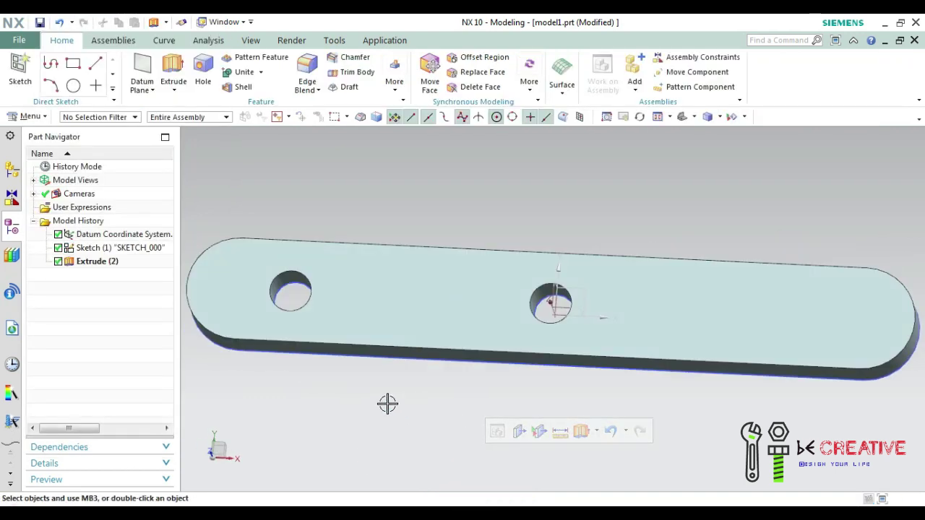
{"action": "mouse_move", "coordinate": [386, 411]}
{"action": "middle_mouse_down"}
{"action": "mouse_move", "coordinate": [411, 429]}
{"action": "mouse_move", "coordinate": [396, 422]}
{"action": "middle_mouse_up"}
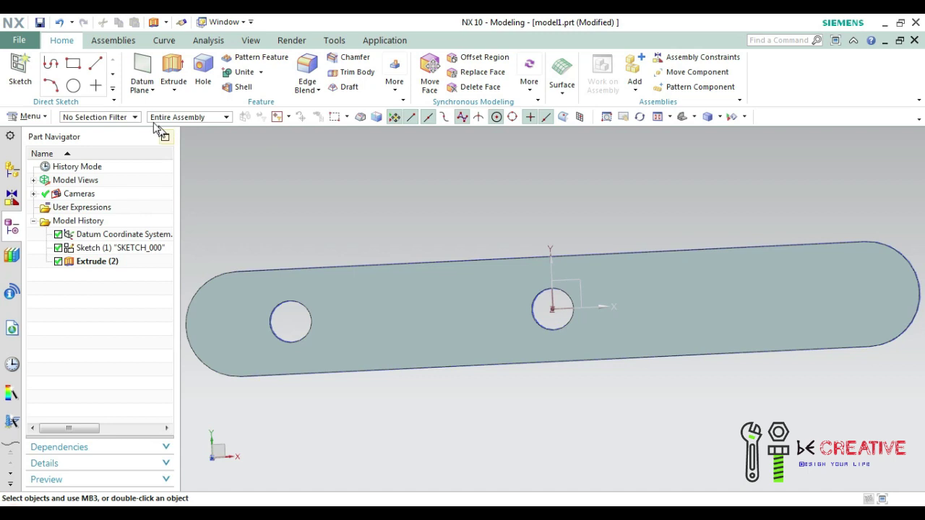
{"action": "left_click", "coordinate": [17, 72]}
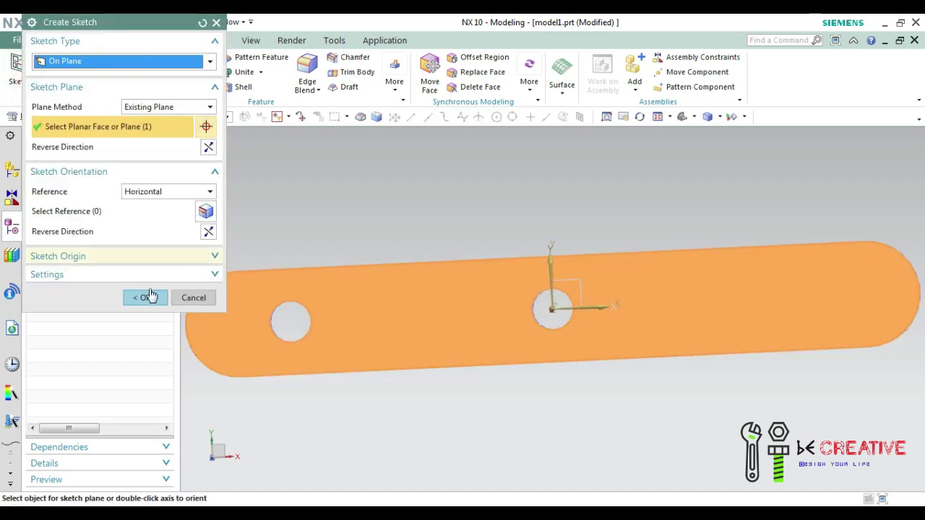
On the plate face sketch, draw a circle centred on the right-end arc
{"action": "left_click", "coordinate": [135, 297]}
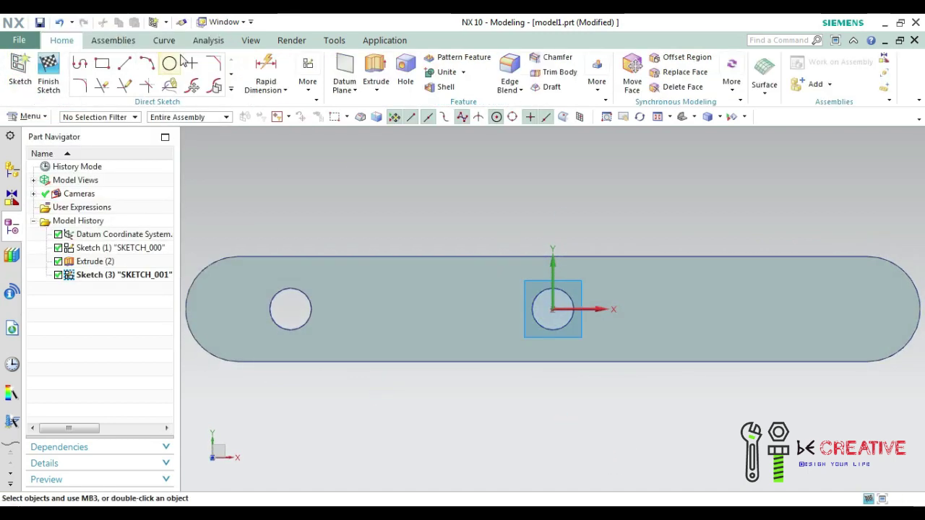
{"action": "left_click", "coordinate": [171, 64]}
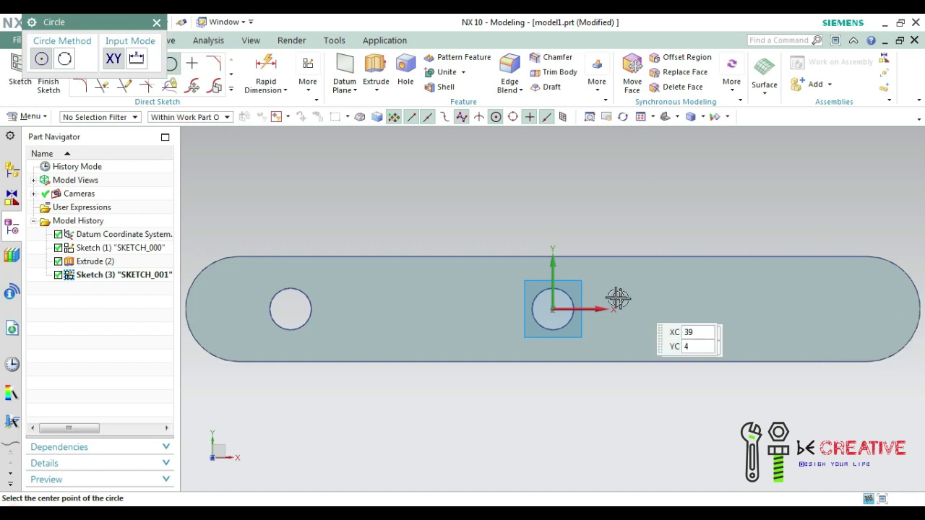
{"action": "left_click", "coordinate": [868, 310]}
{"action": "left_click", "coordinate": [885, 293]}
{"action": "key", "text": "Escape"}
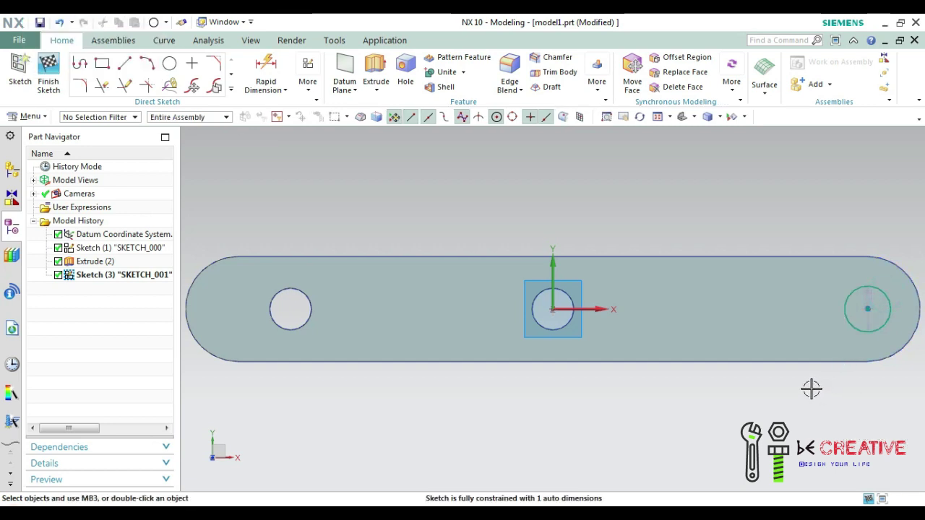
Switch to Static Wireframe and dimension the right circle to a 30 mm diameter
{"action": "left_click", "coordinate": [719, 117]}
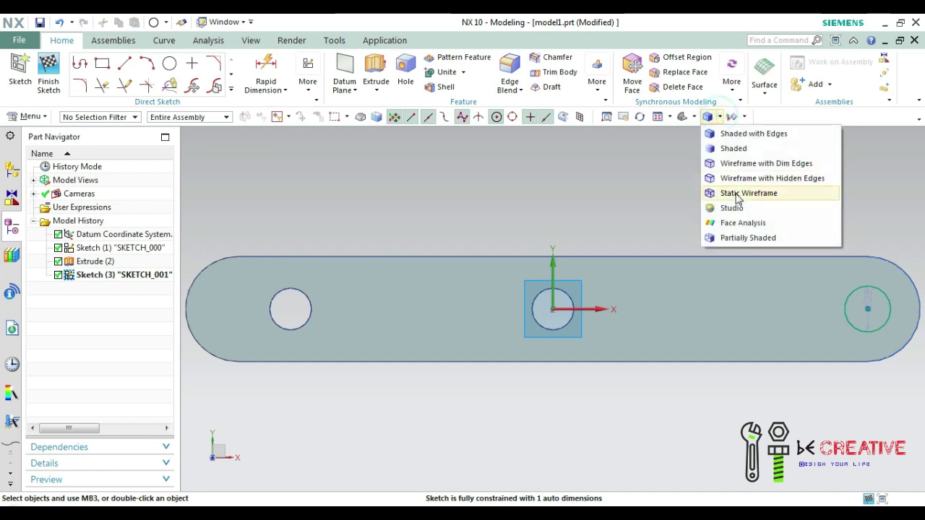
{"action": "left_click", "coordinate": [737, 192]}
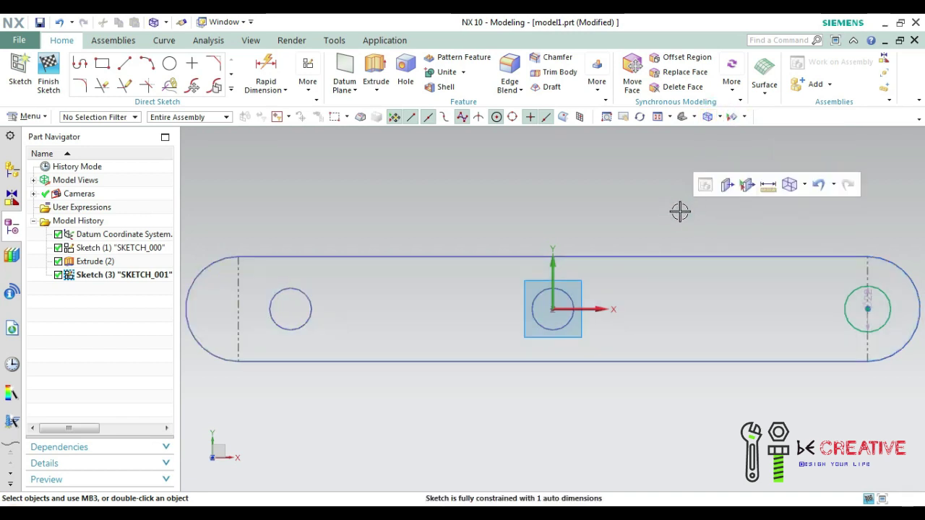
{"action": "key", "text": "d"}
{"action": "left_click", "coordinate": [877, 294]}
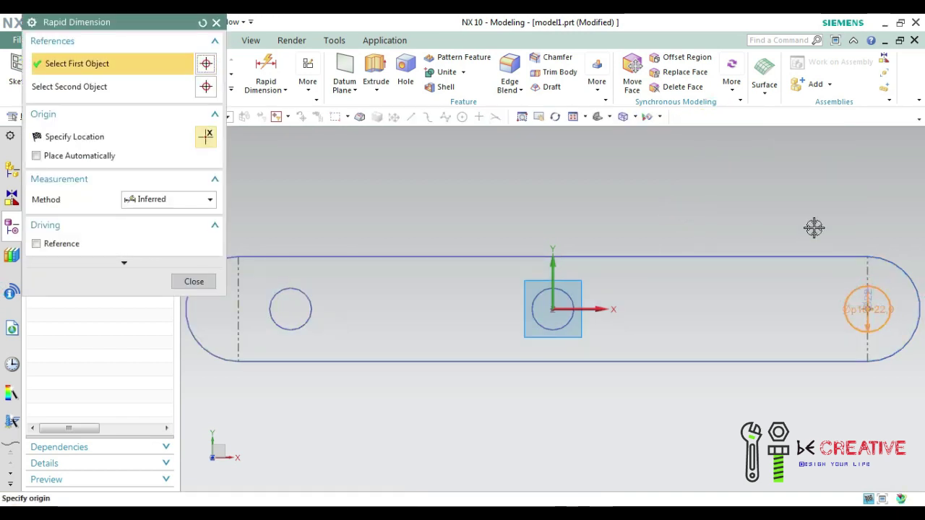
{"action": "left_click", "coordinate": [816, 227]}
{"action": "type", "text": "30"}
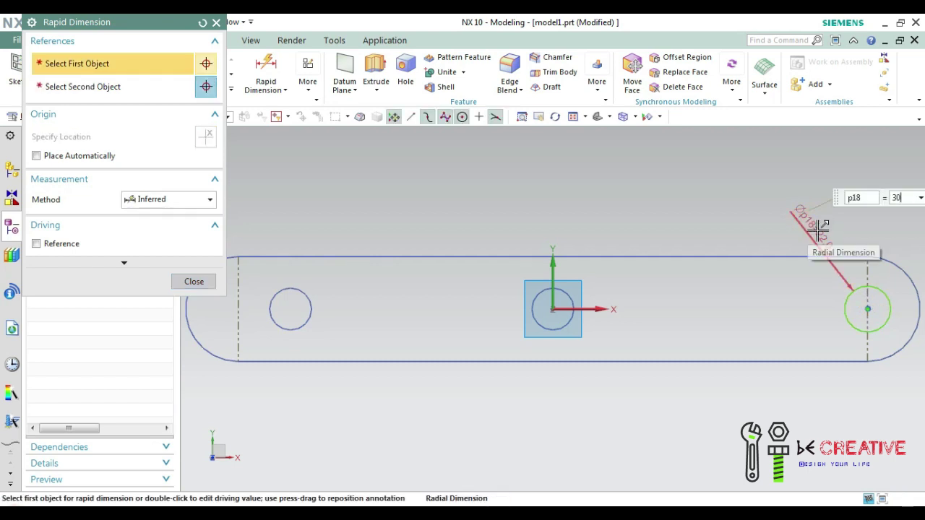
{"action": "key", "text": "Return"}
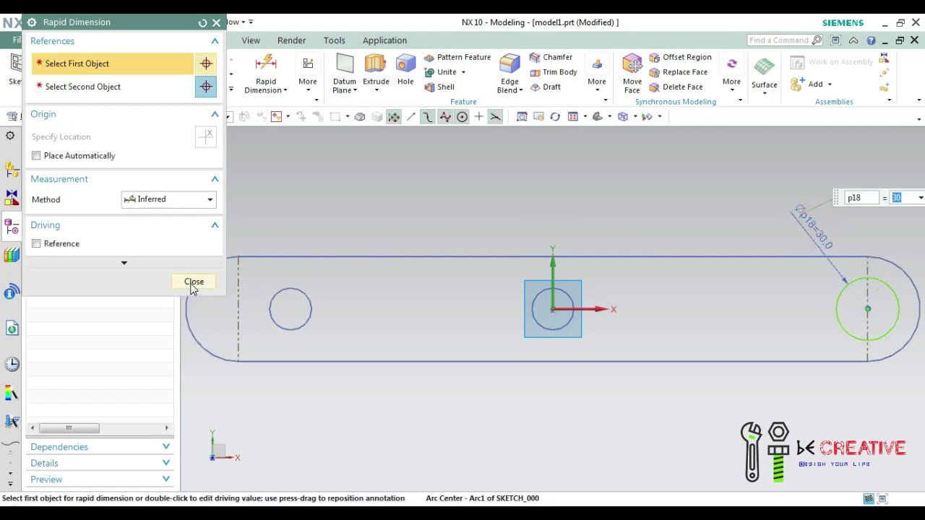
{"action": "left_click", "coordinate": [192, 285]}
Start extruding the new 30 mm circle
{"action": "left_click", "coordinate": [376, 90]}
{"action": "left_click", "coordinate": [390, 108]}
{"action": "middle_click_drag", "start_coordinate": [506, 98], "coordinate": [473, 113]}
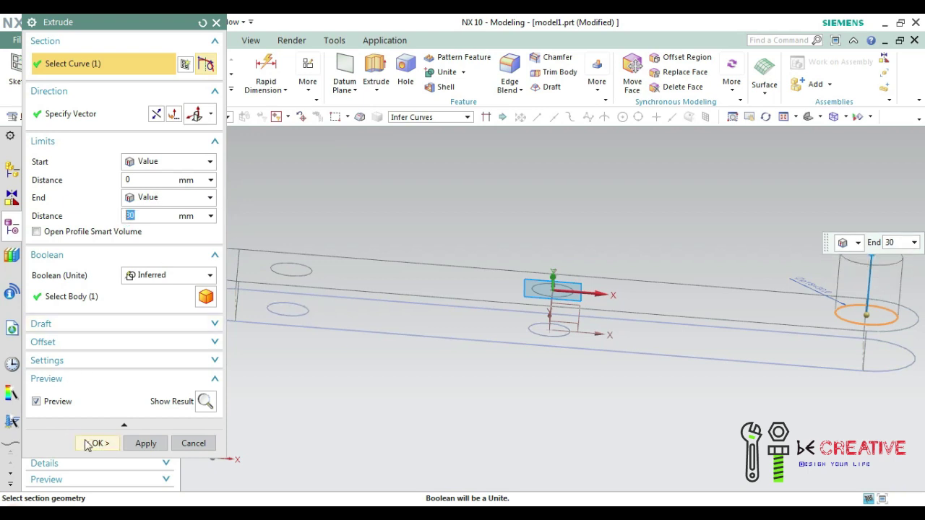
Unite a 30 mm pin with the plate, blend its top edge at 5 mm, and return to Shaded
{"action": "left_click", "coordinate": [94, 443]}
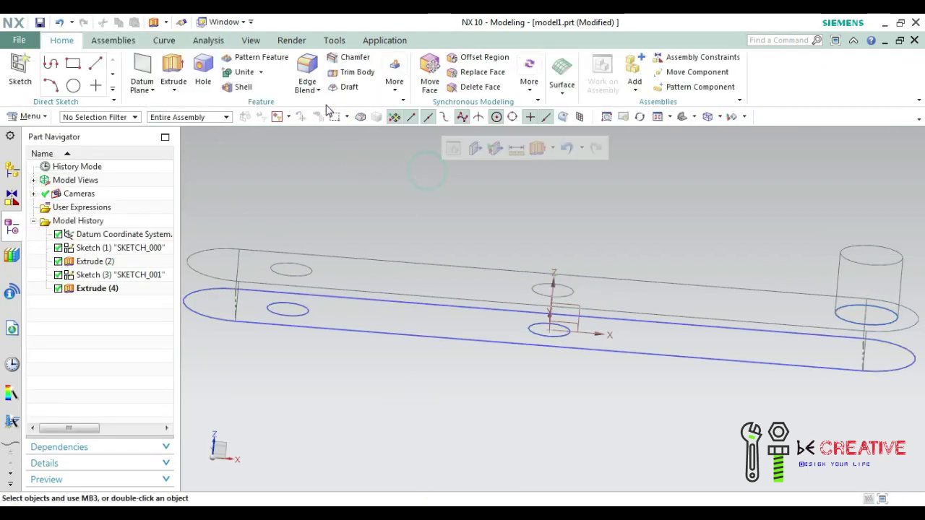
{"action": "left_click", "coordinate": [307, 90]}
{"action": "left_click", "coordinate": [320, 107]}
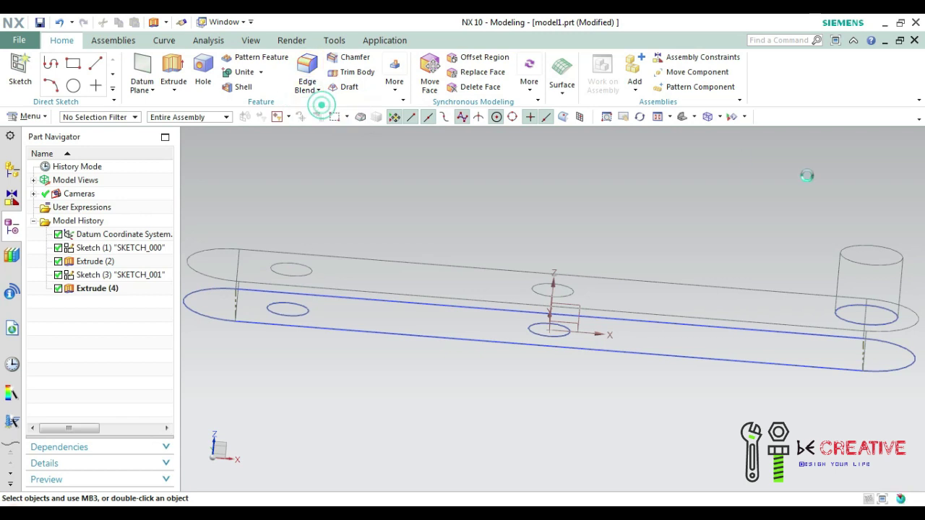
{"action": "left_click", "coordinate": [858, 260]}
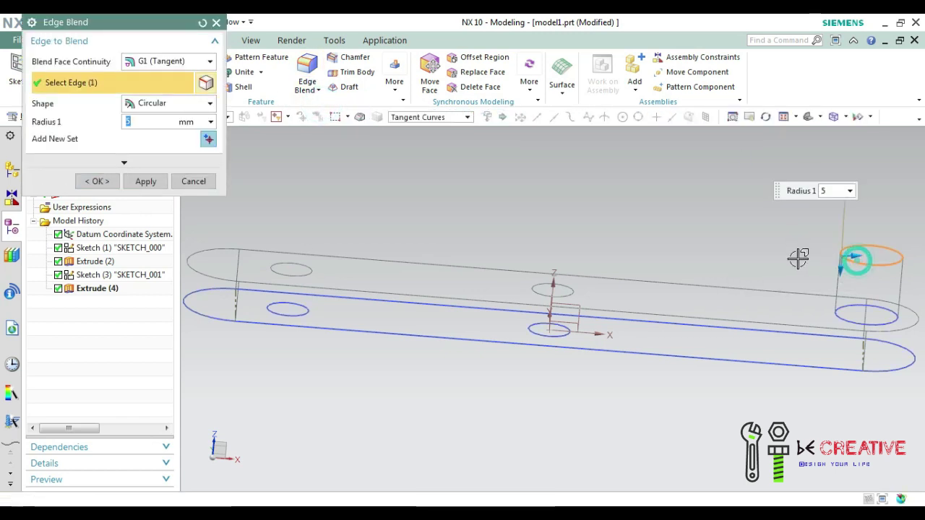
{"action": "left_click", "coordinate": [97, 181]}
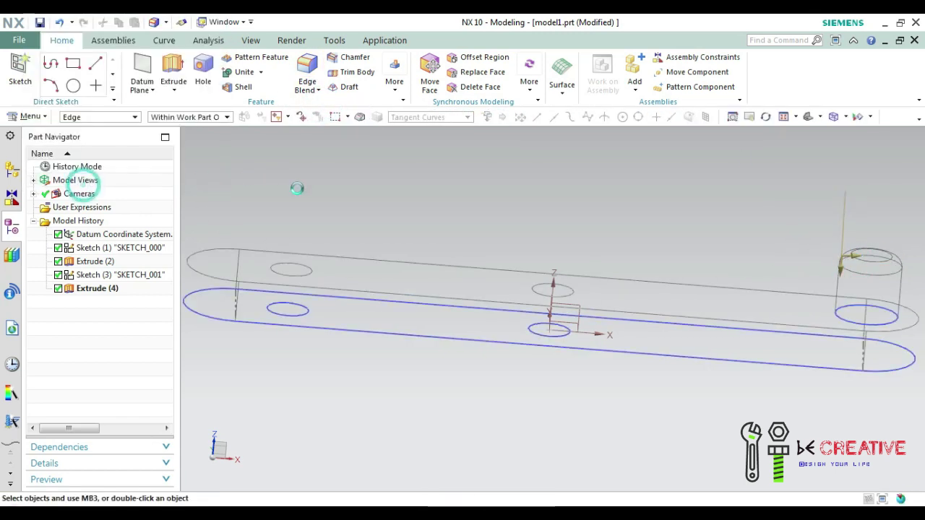
{"action": "left_click", "coordinate": [719, 118]}
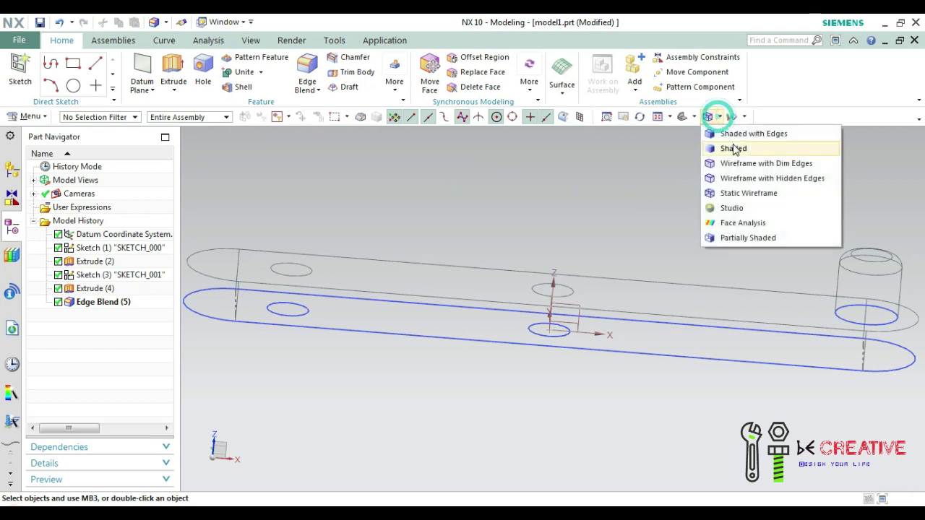
{"action": "left_click", "coordinate": [733, 149]}
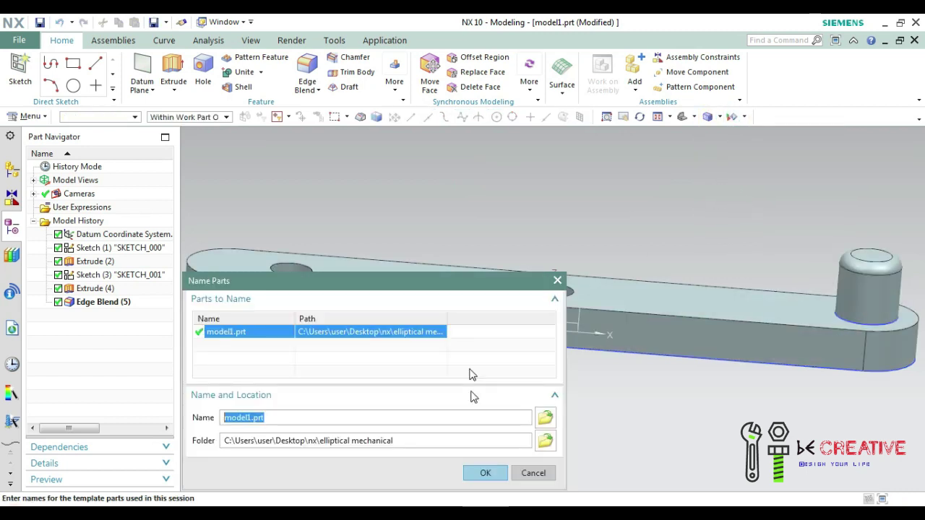
{"action": "type", "text": "03.prt"}
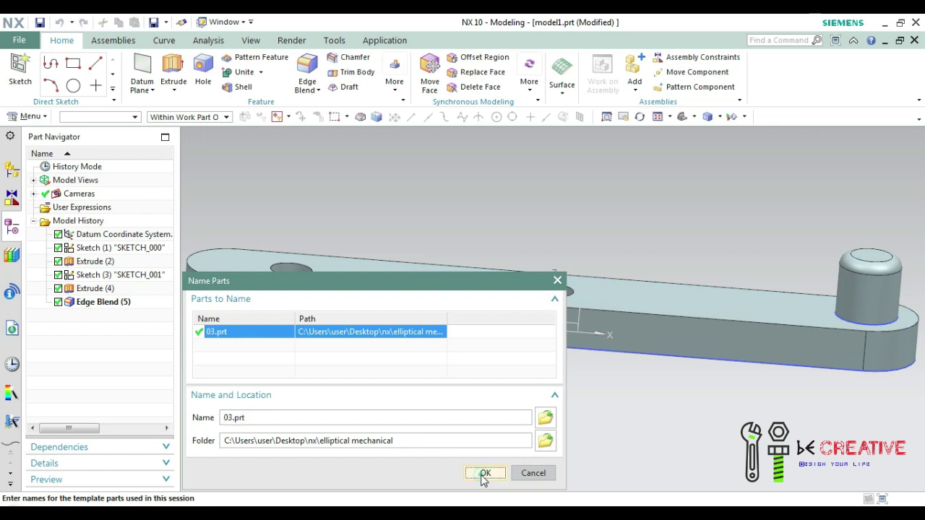
Confirm the name 03.prt, then recolour the link arm's solid body yellow with Ctrl+J
{"action": "left_click", "coordinate": [482, 473]}
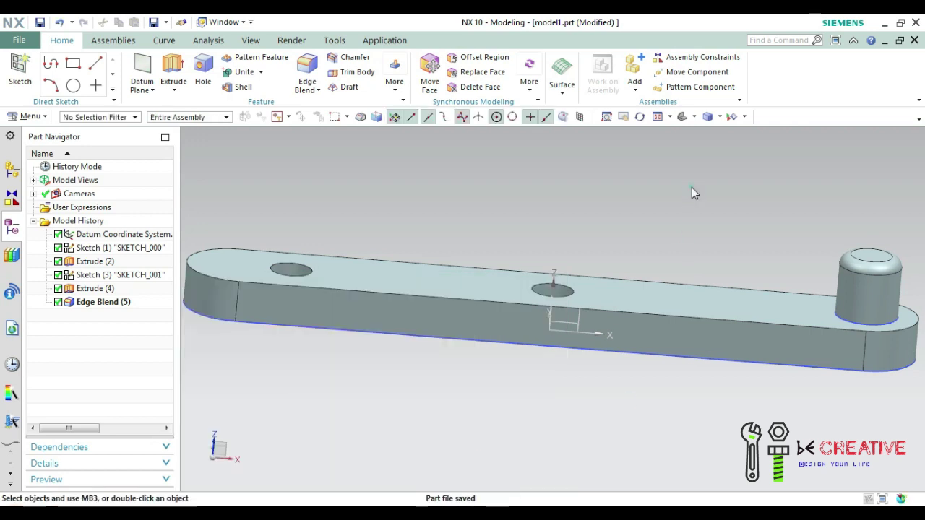
{"action": "mouse_move", "coordinate": [665, 209]}
{"action": "middle_mouse_down"}
{"action": "mouse_move", "coordinate": [665, 242]}
{"action": "mouse_move", "coordinate": [663, 215]}
{"action": "mouse_move", "coordinate": [692, 190]}
{"action": "mouse_move", "coordinate": [664, 216]}
{"action": "mouse_move", "coordinate": [665, 239]}
{"action": "mouse_move", "coordinate": [676, 209]}
{"action": "mouse_move", "coordinate": [677, 217]}
{"action": "mouse_move", "coordinate": [686, 210]}
{"action": "mouse_move", "coordinate": [681, 219]}
{"action": "middle_mouse_up"}
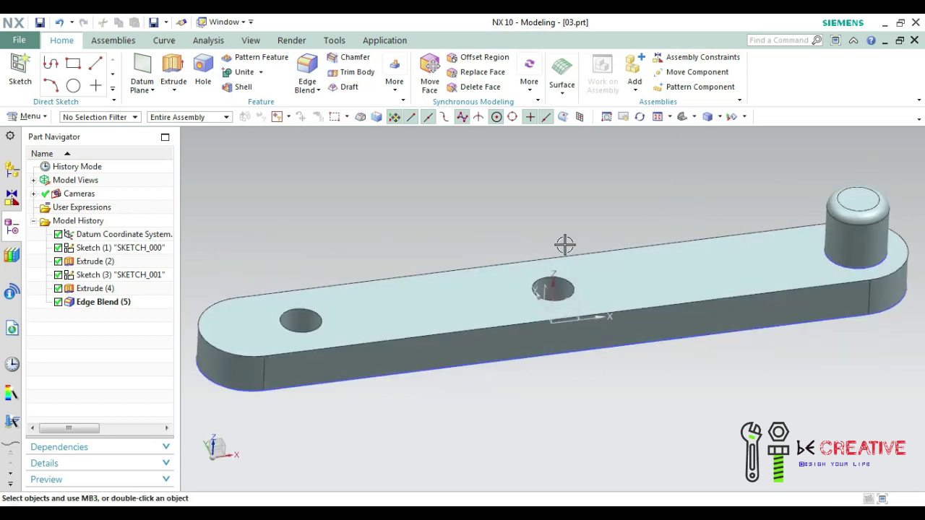
{"action": "key", "text": "ctrl+j"}
{"action": "left_click", "coordinate": [500, 302]}
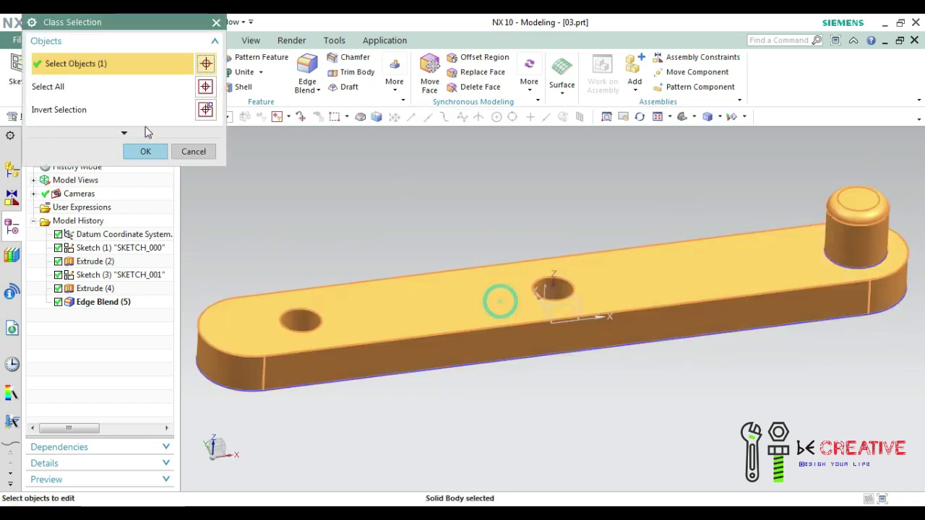
{"action": "left_click", "coordinate": [146, 151]}
{"action": "left_click", "coordinate": [189, 103]}
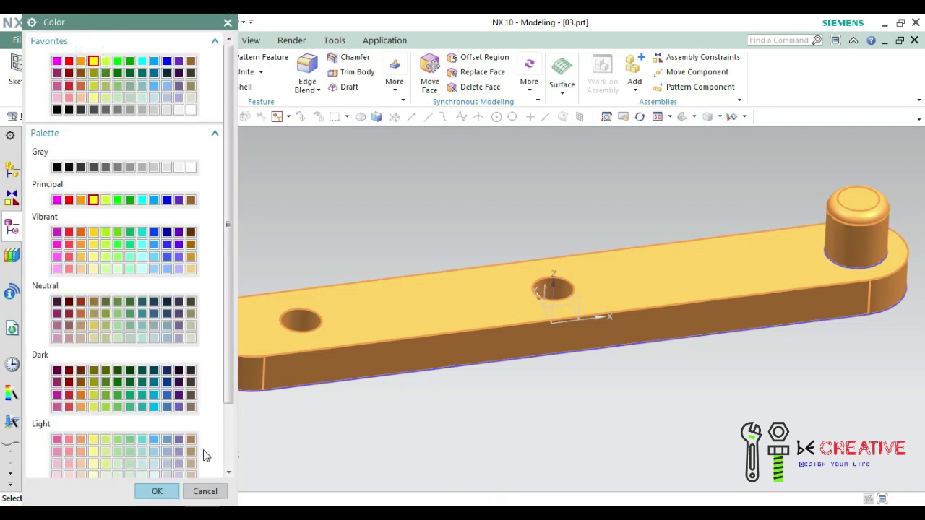
{"action": "left_click", "coordinate": [157, 492]}
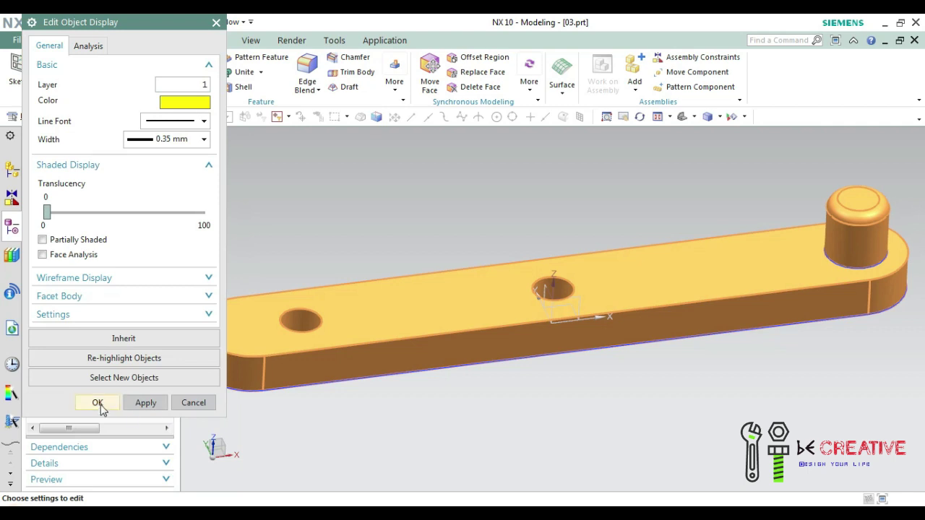
{"action": "left_click", "coordinate": [98, 403]}
{"action": "middle_click_drag", "start_coordinate": [451, 215], "coordinate": [442, 229]}
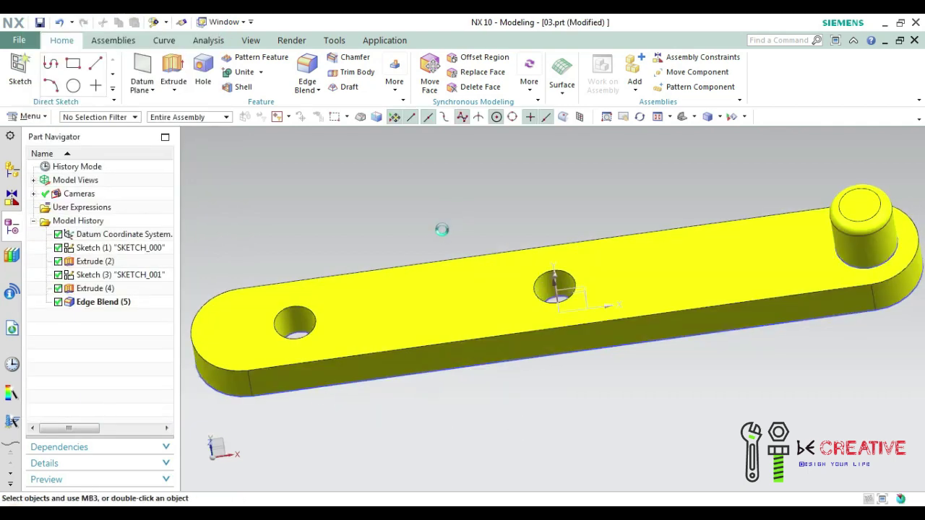
Create a new assembly file, assembly1.prt, from the Assembly template
{"action": "key", "text": "ctrl+n"}
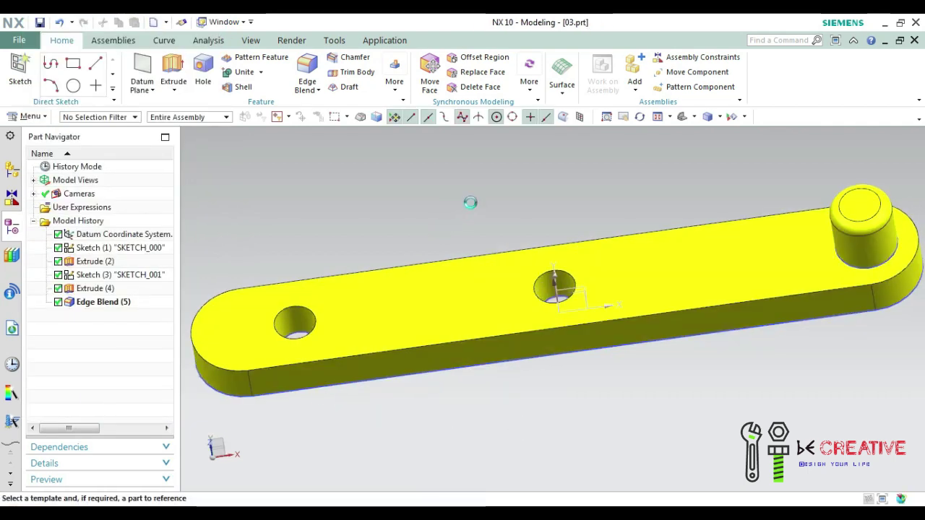
{"action": "left_click", "coordinate": [457, 213]}
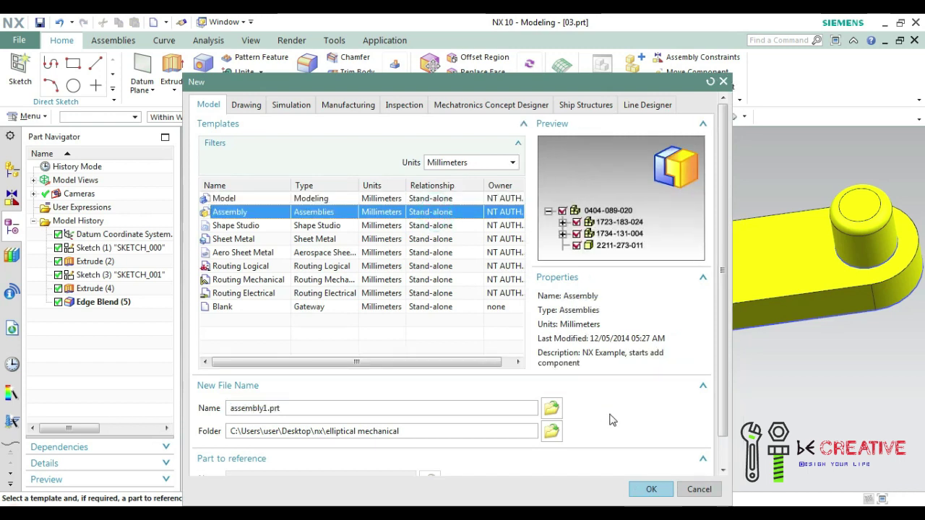
{"action": "left_click", "coordinate": [651, 490]}
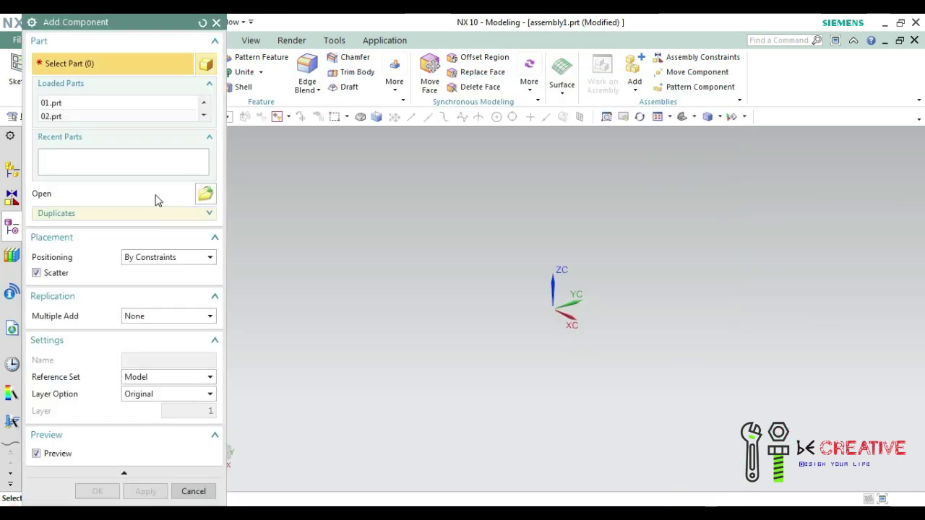
Add the disc 01.prt as a component at the Absolute Origin
{"action": "left_click", "coordinate": [173, 103]}
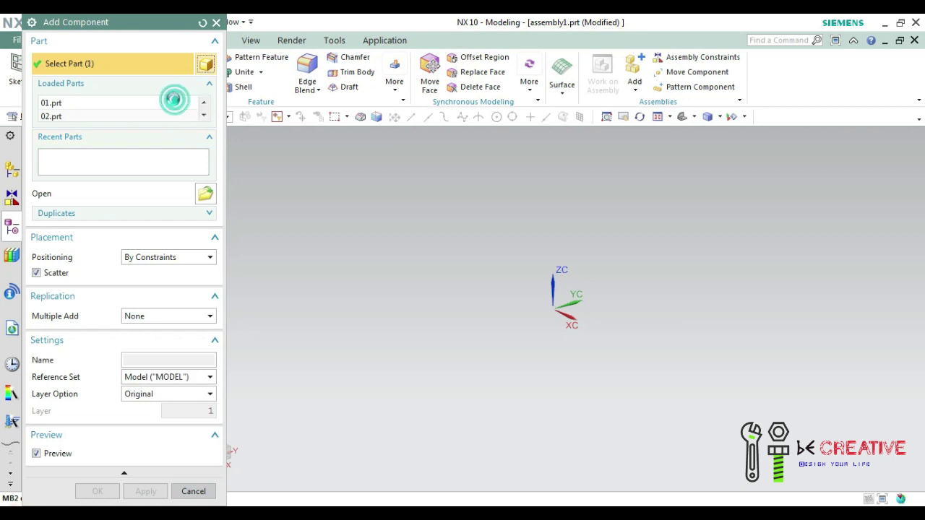
{"action": "left_click", "coordinate": [182, 260]}
{"action": "left_click", "coordinate": [172, 270]}
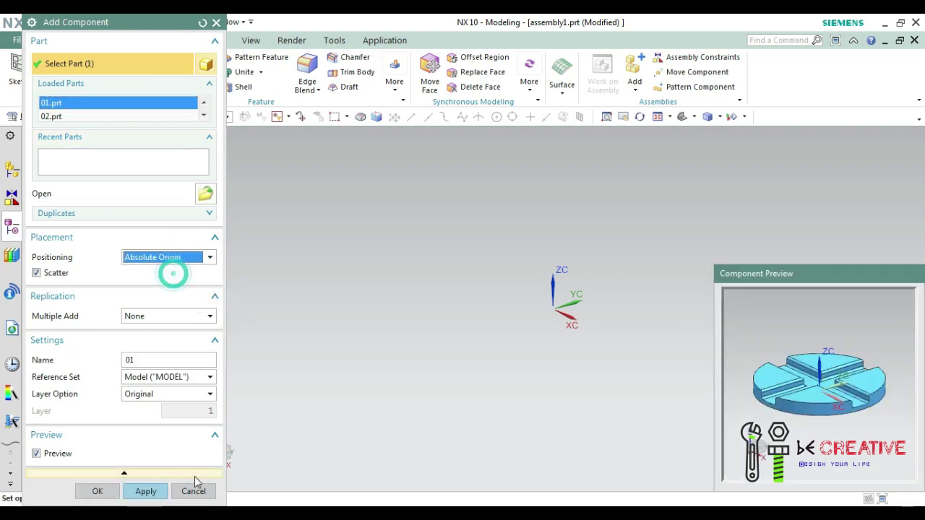
{"action": "left_click", "coordinate": [147, 492]}
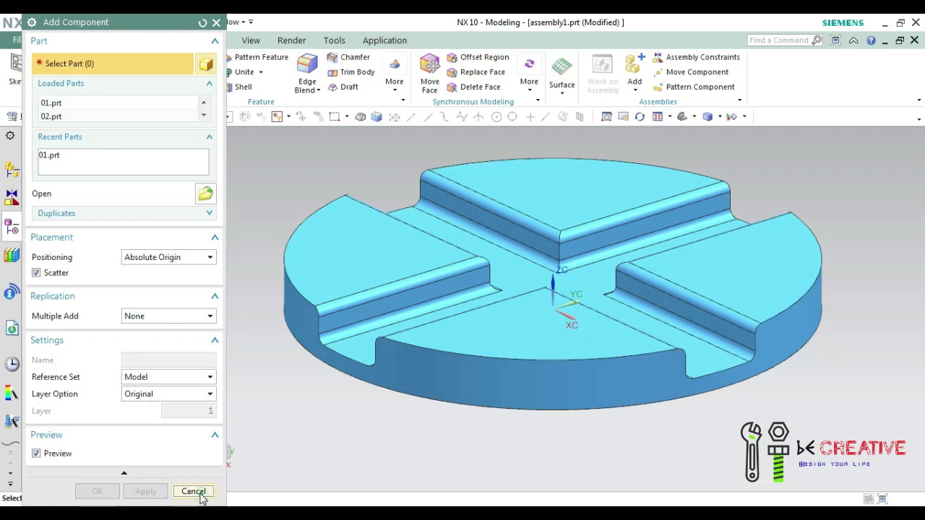
{"action": "left_click", "coordinate": [193, 491]}
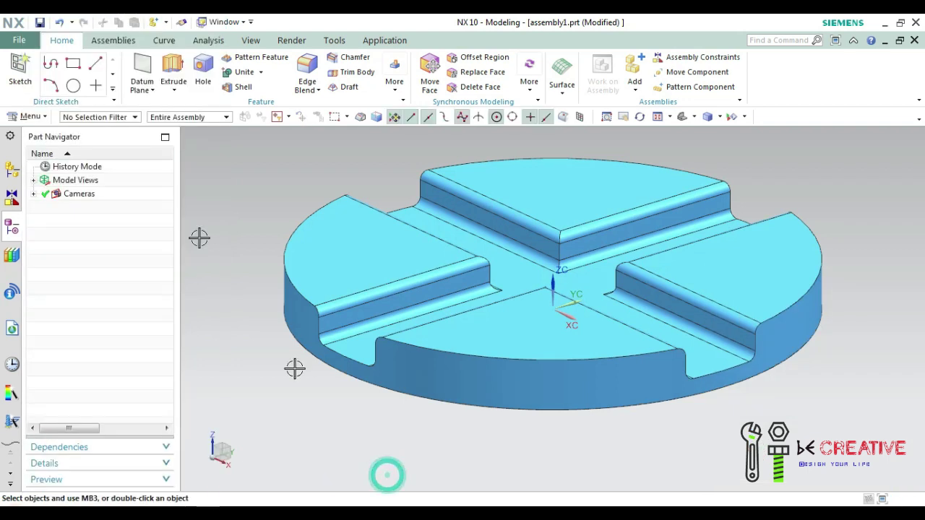
Apply a Fix assembly constraint to the disc 01
{"action": "left_click", "coordinate": [114, 40]}
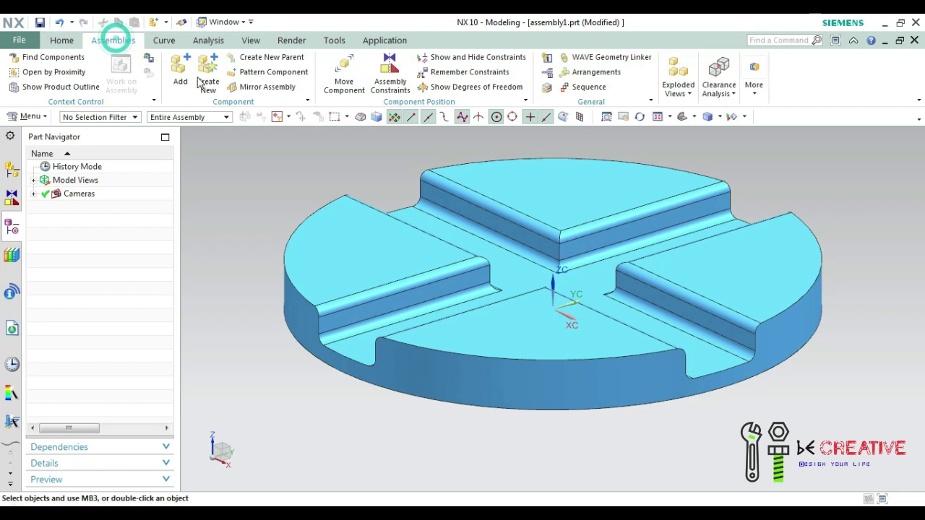
{"action": "left_click", "coordinate": [389, 76]}
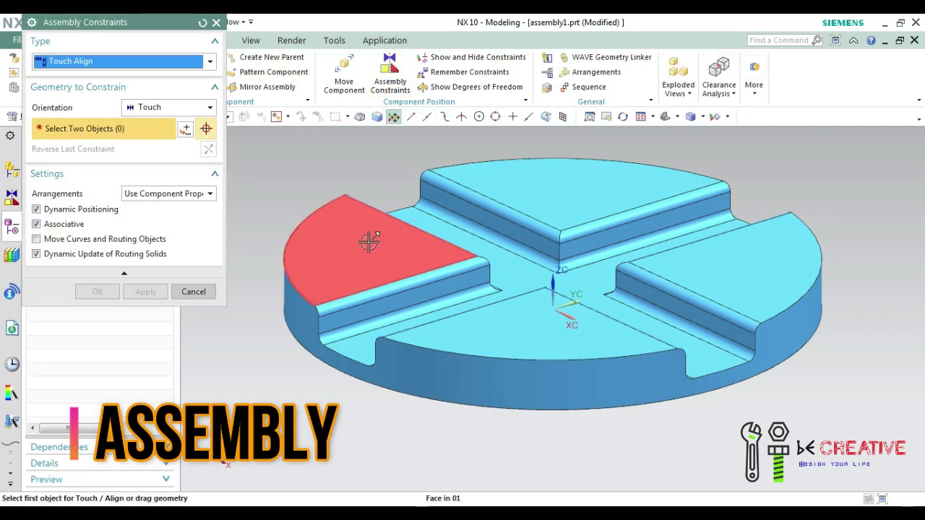
{"action": "left_click", "coordinate": [130, 65]}
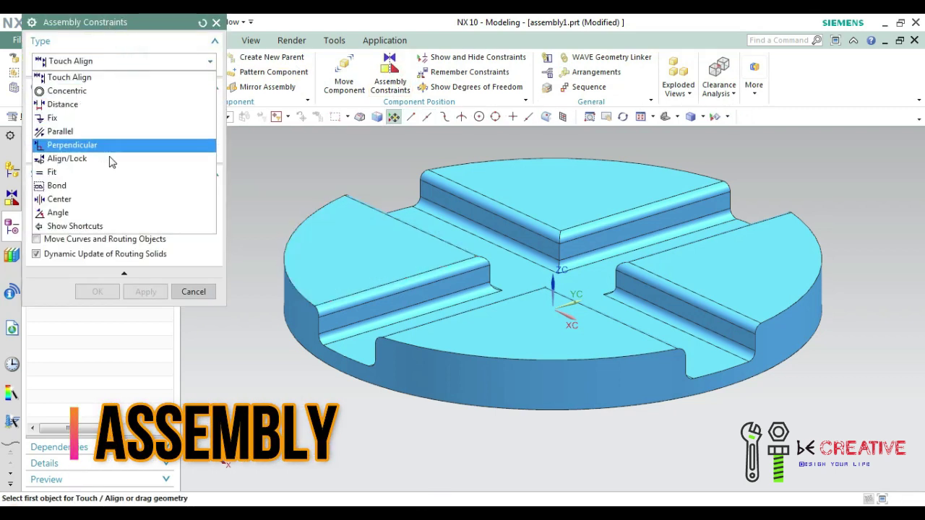
{"action": "left_click", "coordinate": [112, 118]}
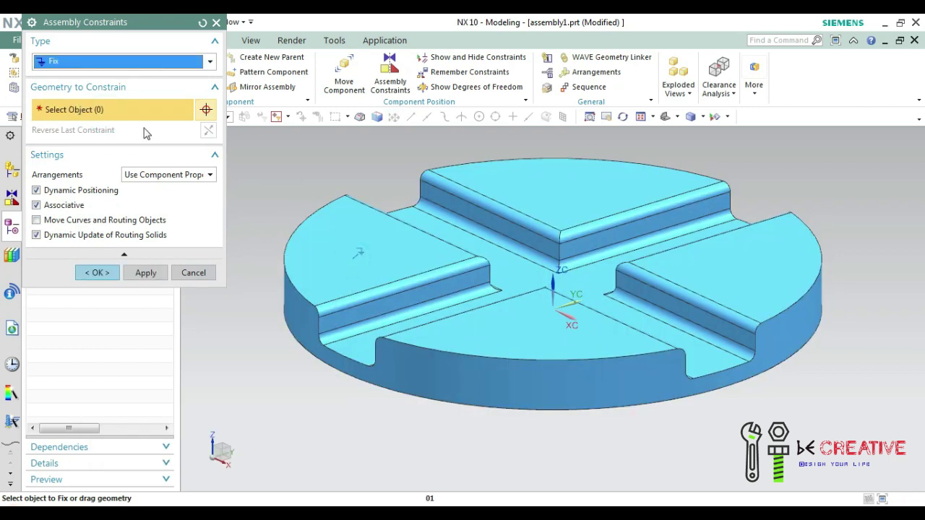
{"action": "left_click", "coordinate": [352, 252]}
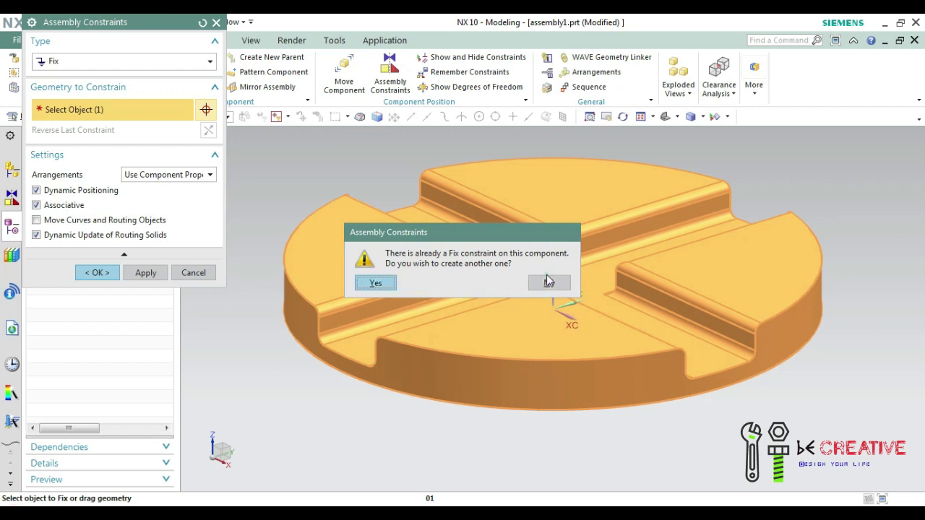
{"action": "left_click", "coordinate": [375, 285]}
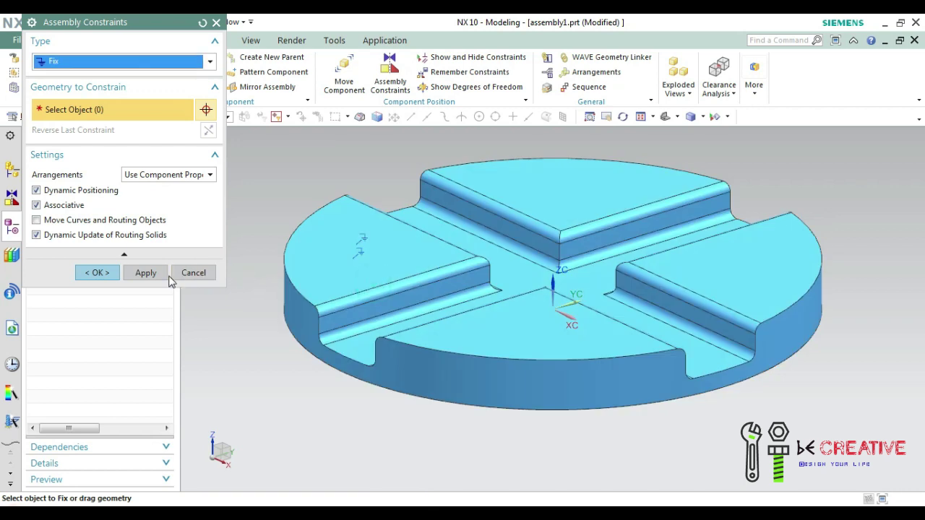
{"action": "left_click", "coordinate": [398, 275]}
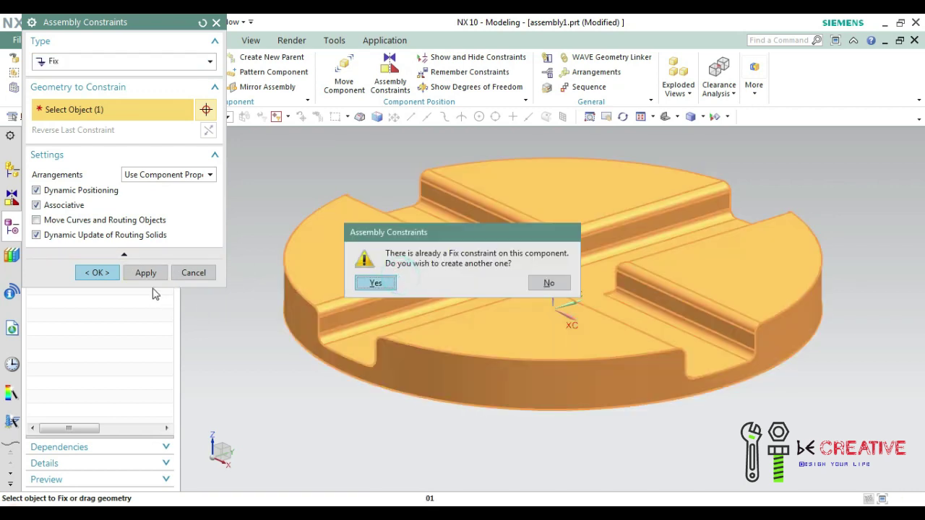
{"action": "left_click", "coordinate": [550, 283]}
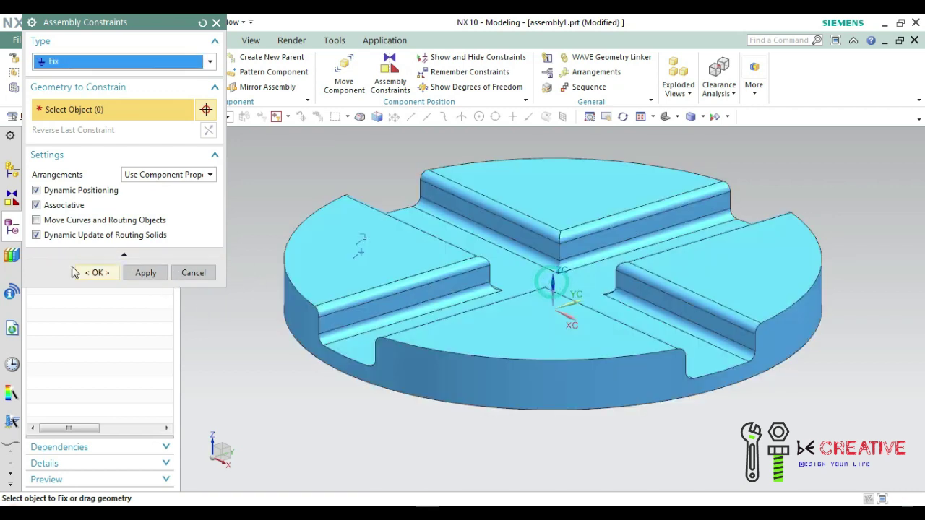
Discard the unapplied changes and reapply Fix to the disc, accepting the existing-constraint prompt
{"action": "left_click", "coordinate": [192, 274]}
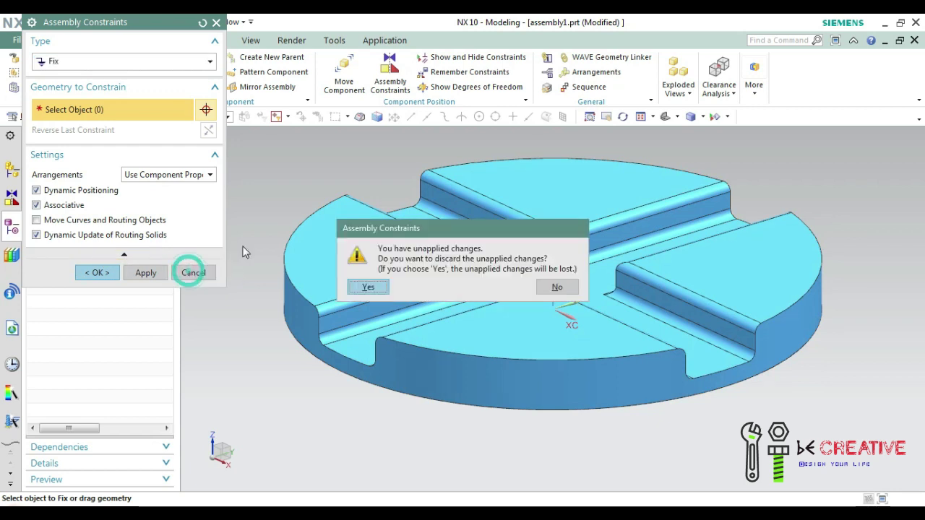
{"action": "left_click", "coordinate": [551, 287]}
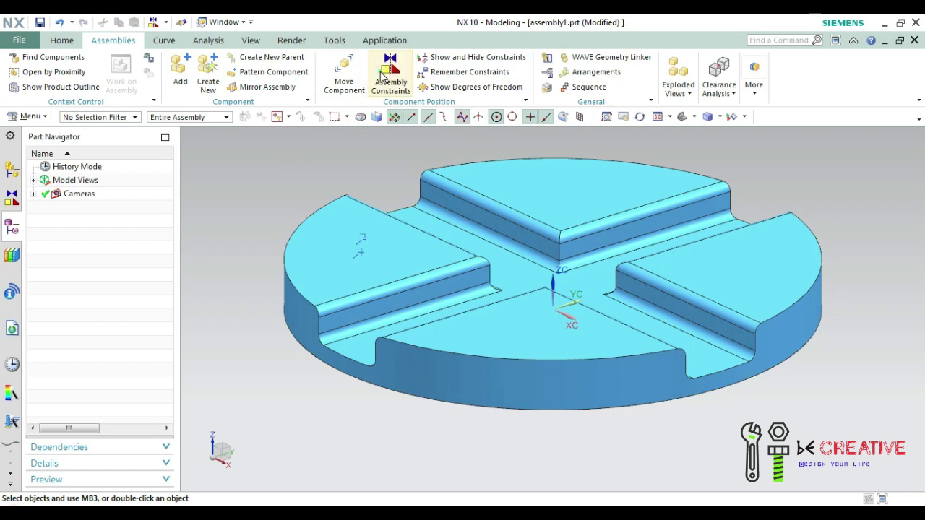
{"action": "left_click", "coordinate": [391, 76]}
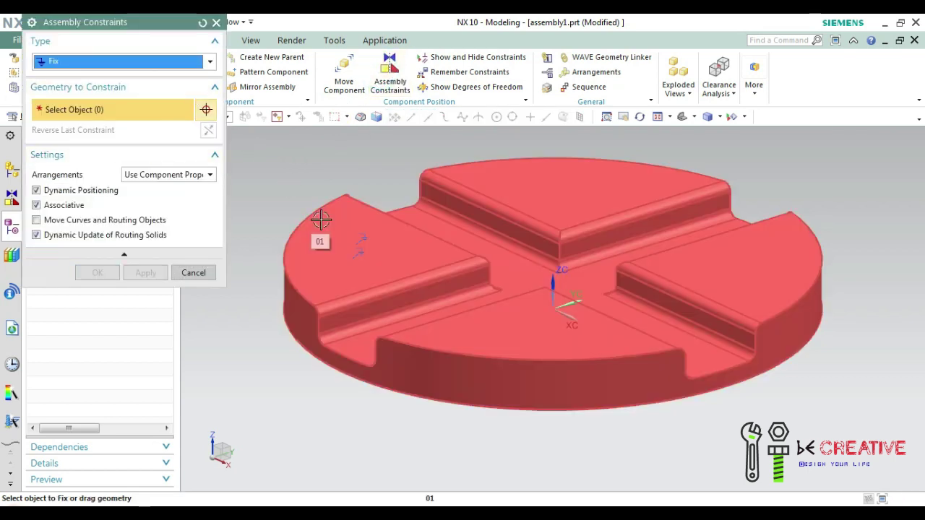
{"action": "left_click", "coordinate": [321, 219]}
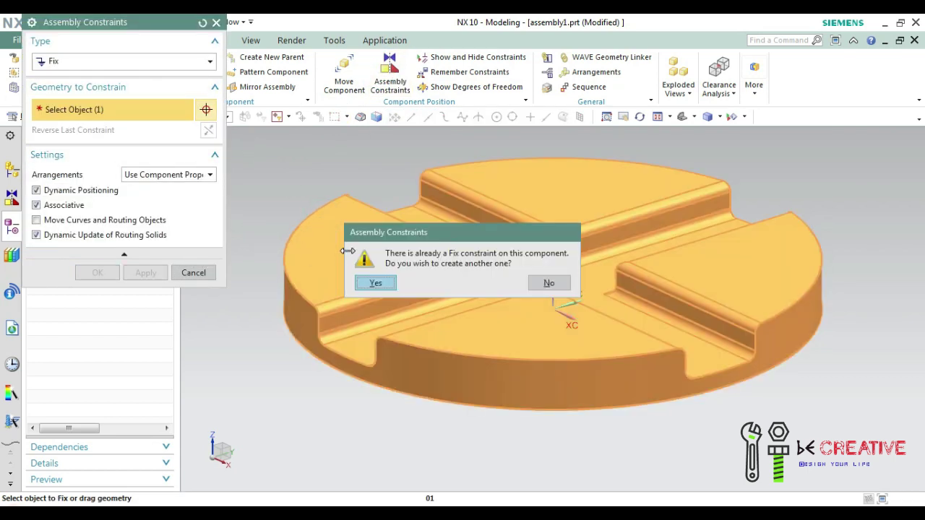
{"action": "left_click", "coordinate": [565, 286]}
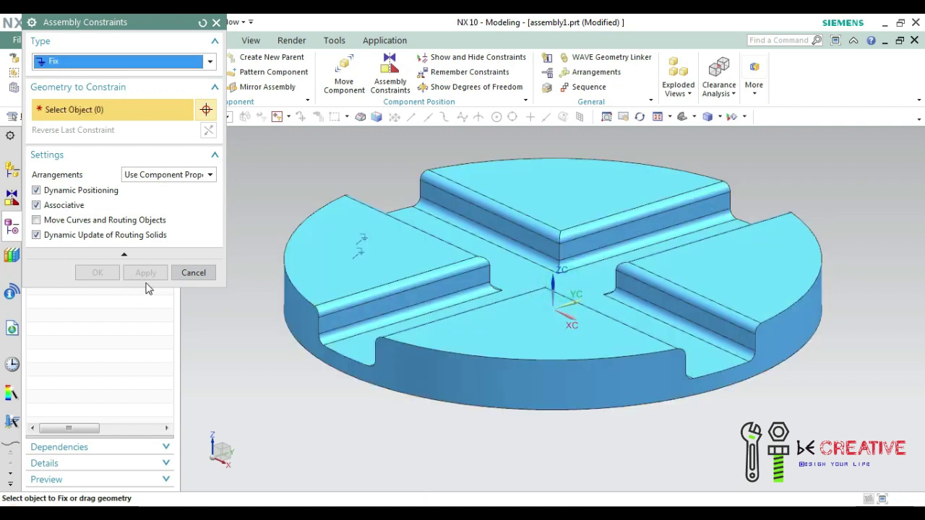
{"action": "left_click", "coordinate": [194, 273]}
Suppress the duplicate Fix (01) constraint in the Constraint Navigator
{"action": "left_click", "coordinate": [10, 197]}
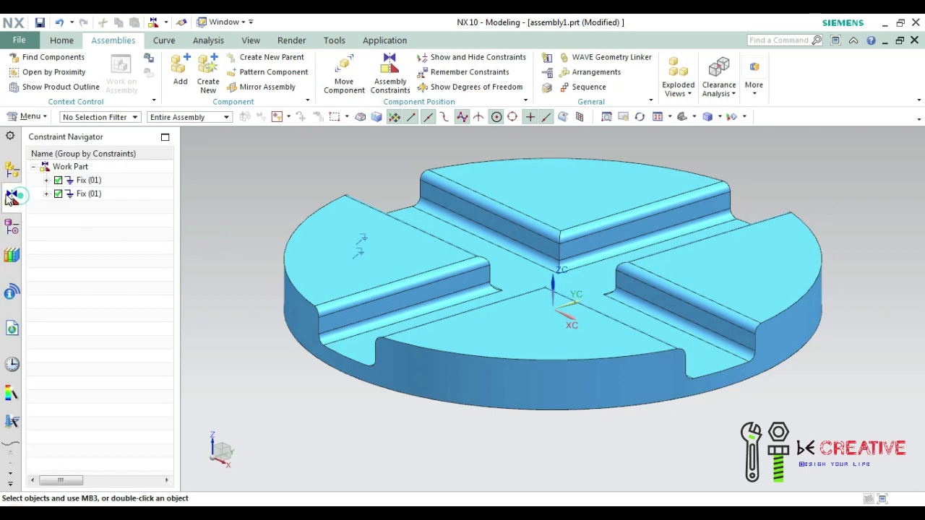
{"action": "left_click", "coordinate": [80, 193]}
{"action": "right_click", "coordinate": [79, 194]}
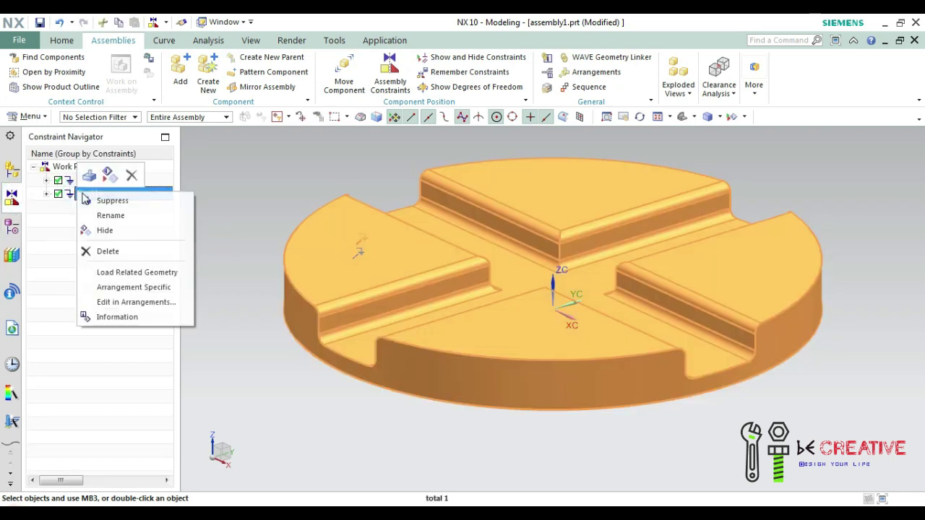
{"action": "left_click", "coordinate": [255, 191]}
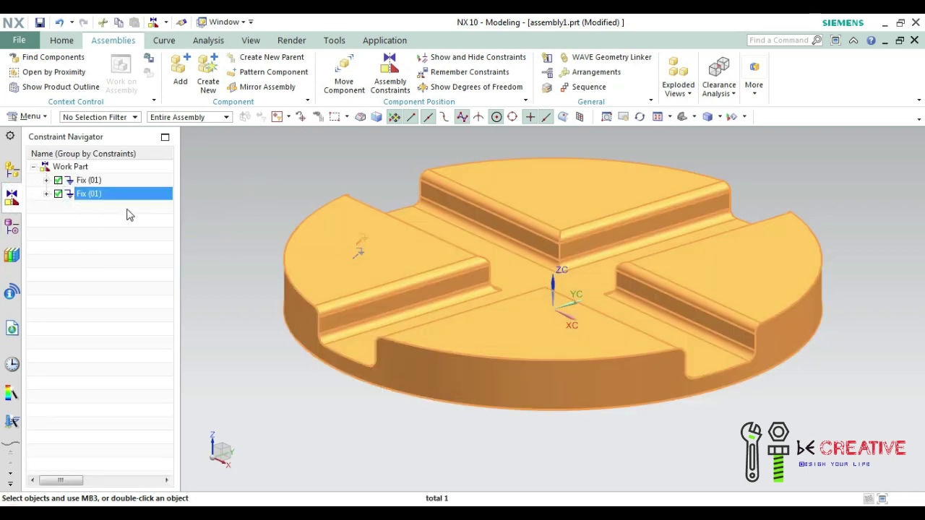
{"action": "left_click", "coordinate": [57, 193]}
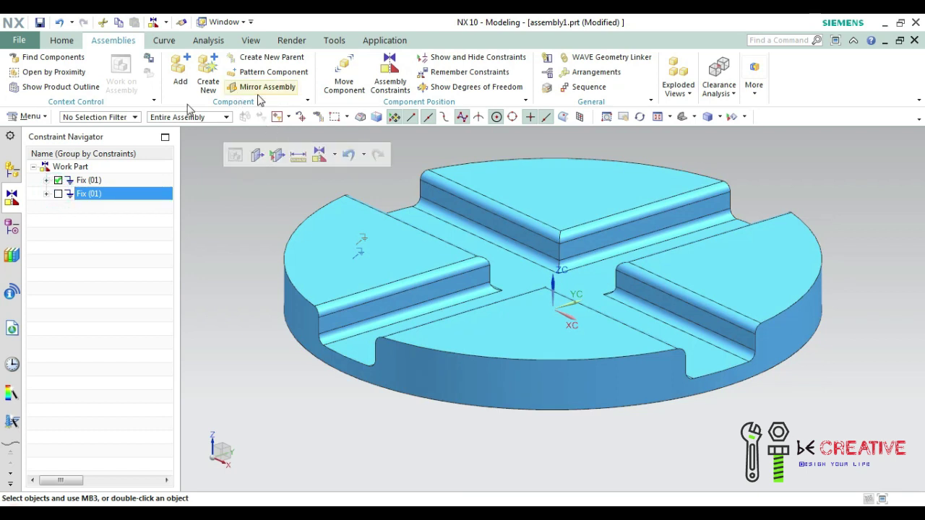
{"action": "left_click", "coordinate": [180, 72]}
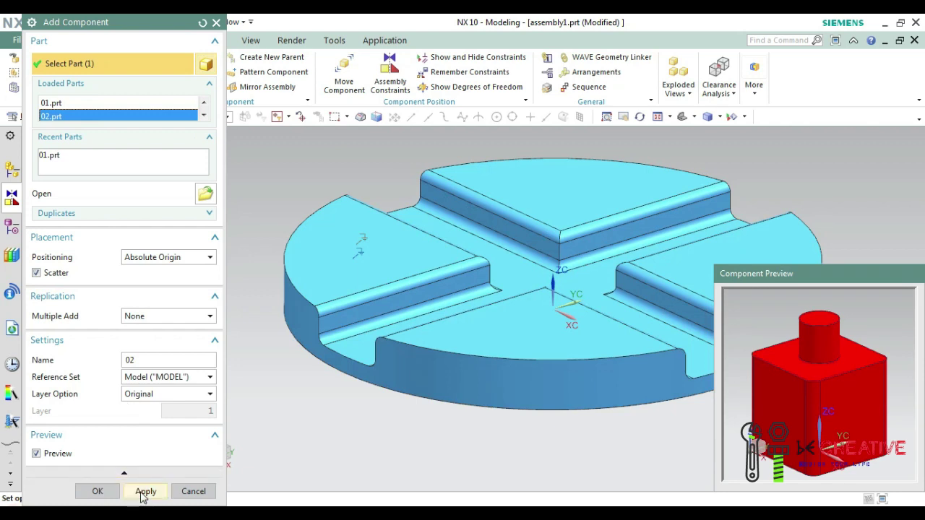
Add the red block 02.prt with positioning set to By Constraints
{"action": "left_click", "coordinate": [176, 261]}
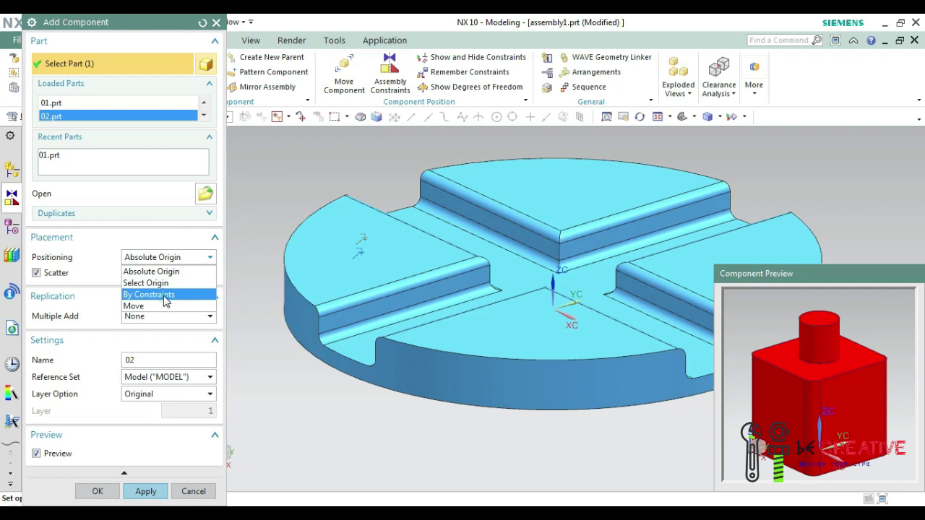
{"action": "left_click", "coordinate": [165, 296]}
{"action": "left_click", "coordinate": [146, 491]}
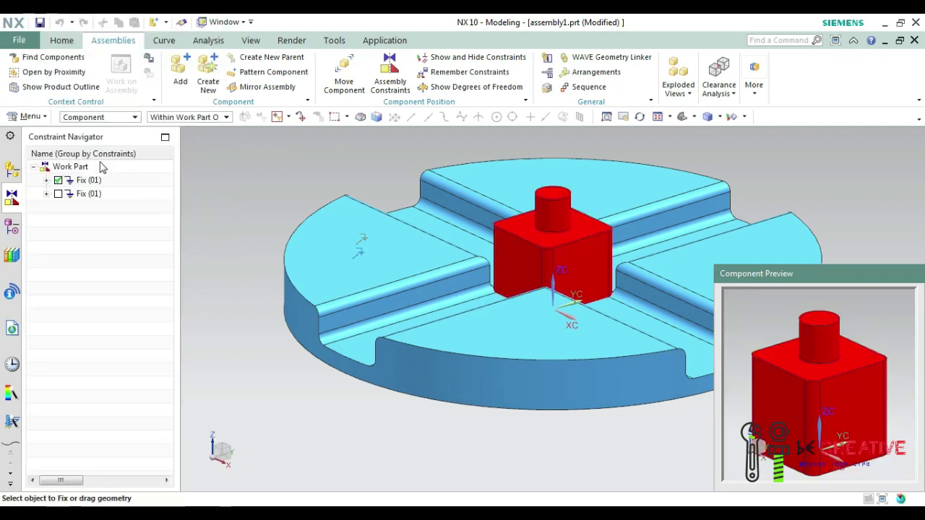
Centre the block between the slot walls with a Center 2 to 2 constraint
{"action": "left_click", "coordinate": [125, 65]}
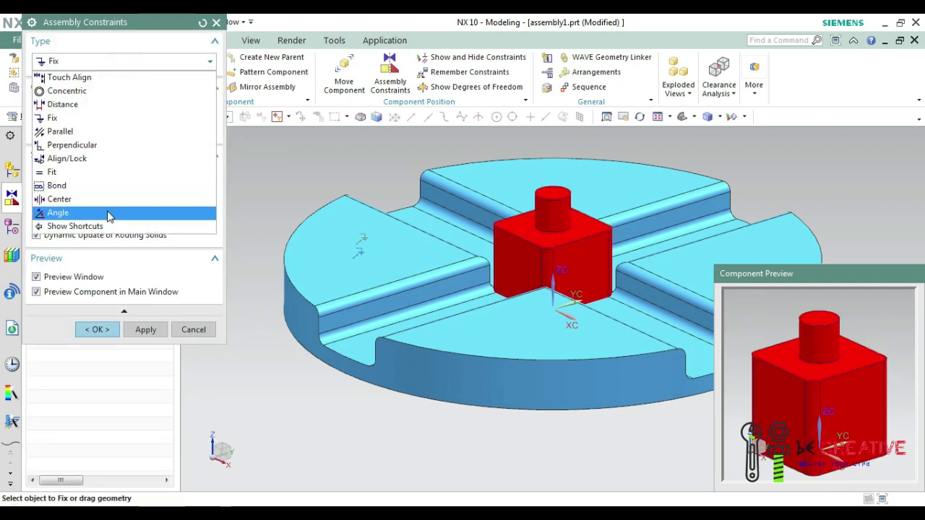
{"action": "left_click", "coordinate": [113, 199]}
{"action": "left_click", "coordinate": [161, 107]}
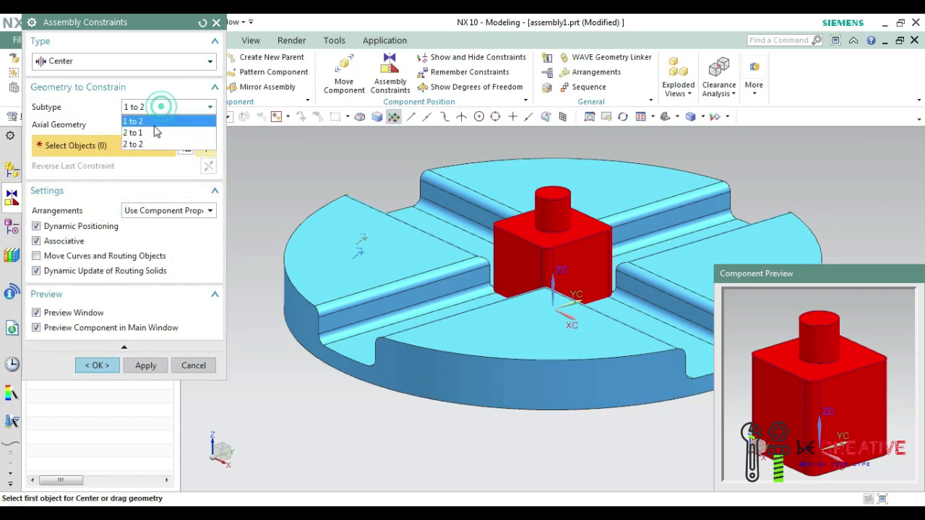
{"action": "left_click", "coordinate": [148, 142]}
{"action": "left_click", "coordinate": [591, 262]}
{"action": "middle_click_drag", "start_coordinate": [557, 227], "coordinate": [532, 262]}
{"action": "left_click", "coordinate": [519, 254]}
{"action": "mouse_move", "coordinate": [613, 354]}
{"action": "middle_mouse_down"}
{"action": "mouse_move", "coordinate": [613, 303]}
{"action": "mouse_move", "coordinate": [527, 284]}
{"action": "mouse_move", "coordinate": [482, 345]}
{"action": "middle_mouse_up"}
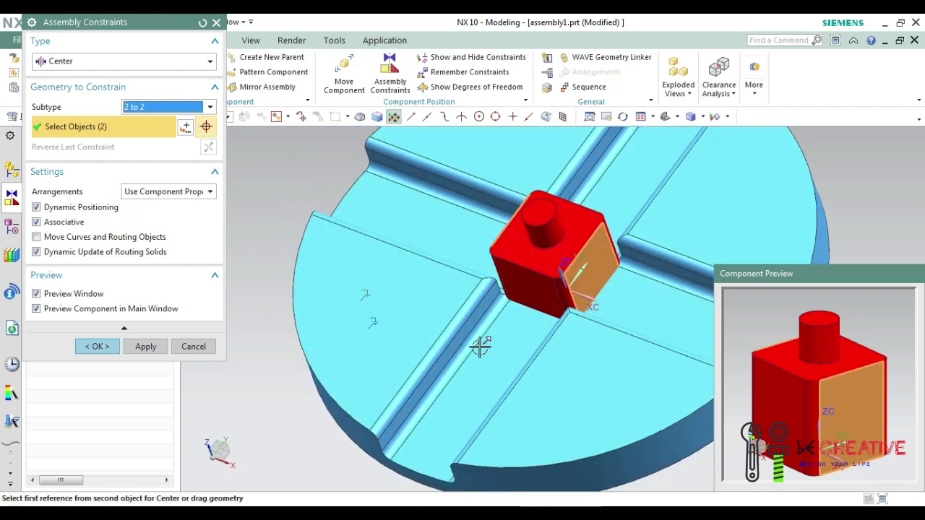
{"action": "left_click", "coordinate": [450, 351]}
{"action": "mouse_move", "coordinate": [623, 324]}
{"action": "middle_mouse_down"}
{"action": "mouse_move", "coordinate": [650, 340]}
{"action": "mouse_move", "coordinate": [586, 388]}
{"action": "middle_mouse_up"}
{"action": "left_click", "coordinate": [564, 376]}
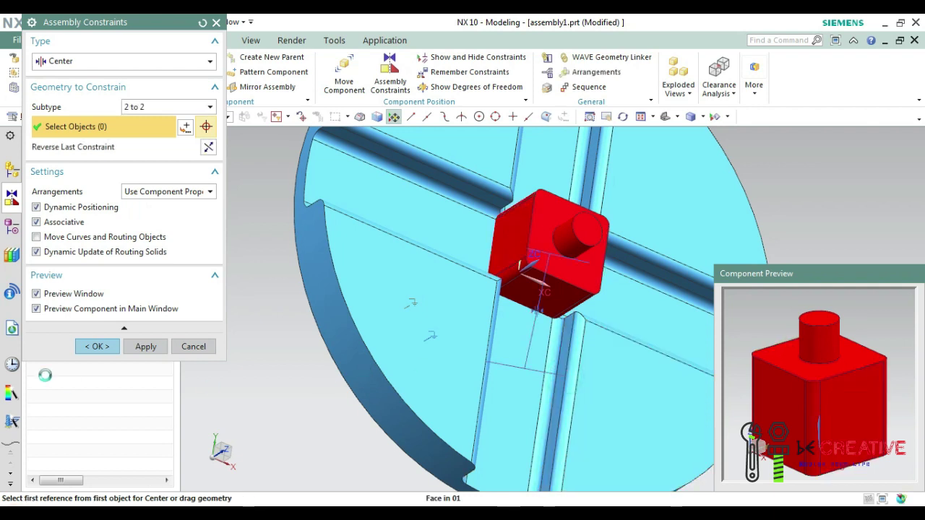
{"action": "left_click", "coordinate": [139, 350]}
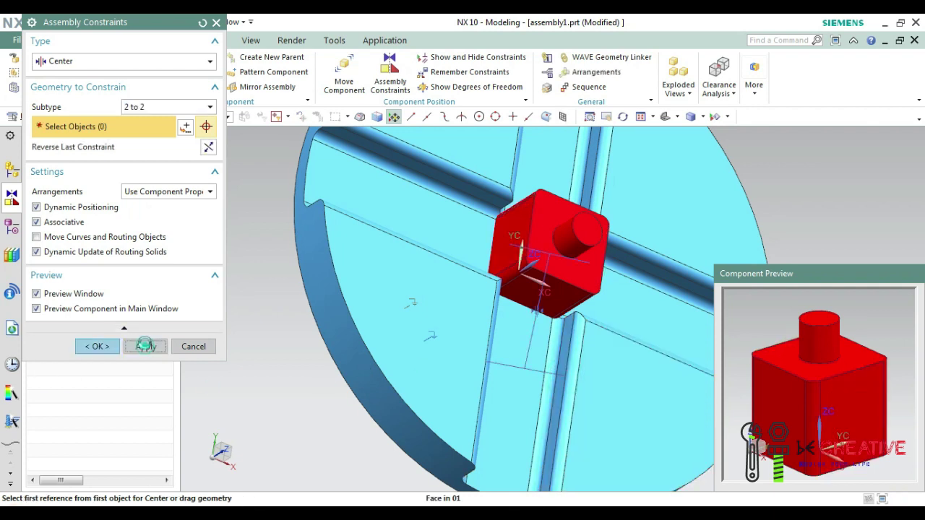
Seat the block's bottom face on the slot floor with a Prefer Touch constraint
{"action": "left_click", "coordinate": [170, 62]}
{"action": "left_click", "coordinate": [145, 84]}
{"action": "left_click", "coordinate": [164, 107]}
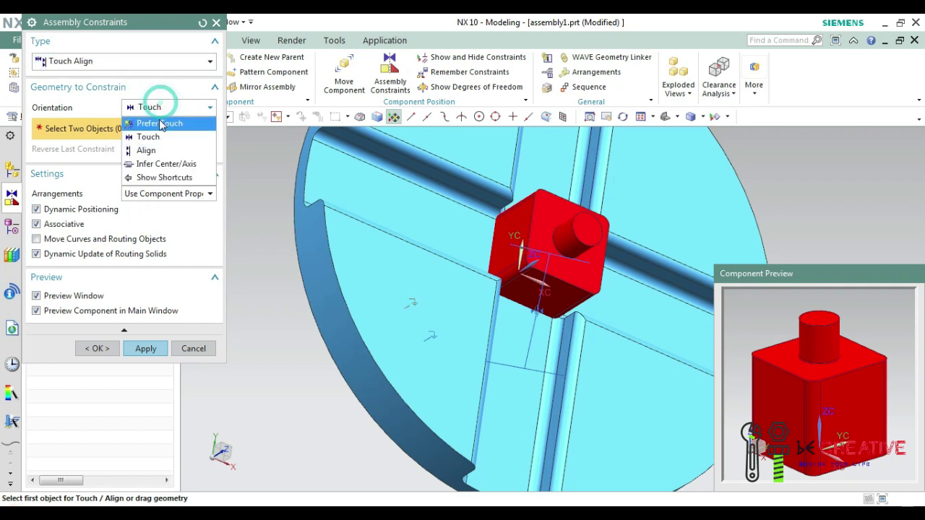
{"action": "left_click", "coordinate": [159, 122]}
{"action": "left_click", "coordinate": [514, 409]}
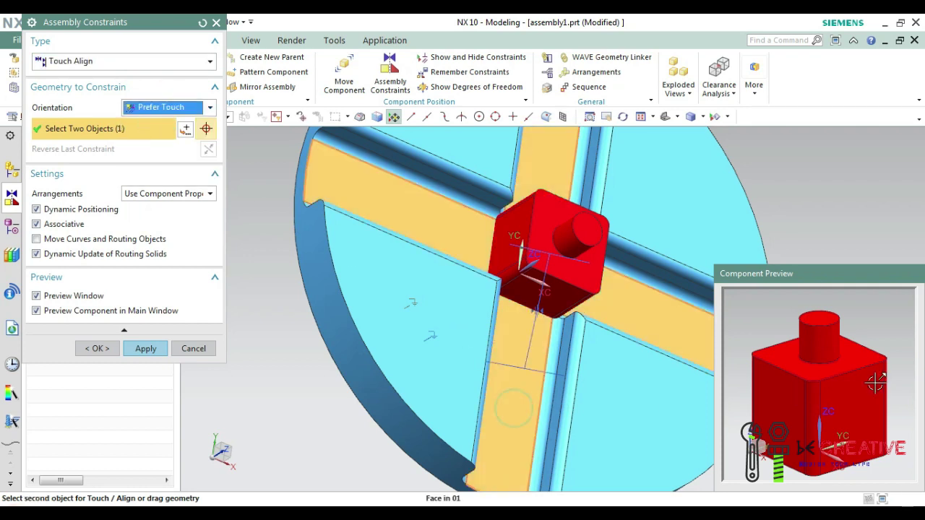
{"action": "middle_click_drag", "start_coordinate": [824, 390], "coordinate": [836, 360]}
{"action": "left_click", "coordinate": [836, 359]}
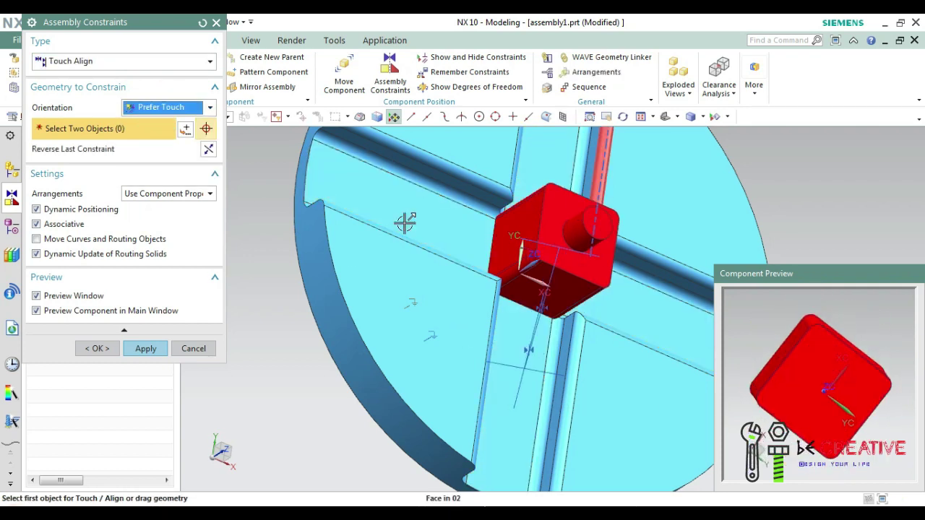
{"action": "left_click", "coordinate": [97, 351]}
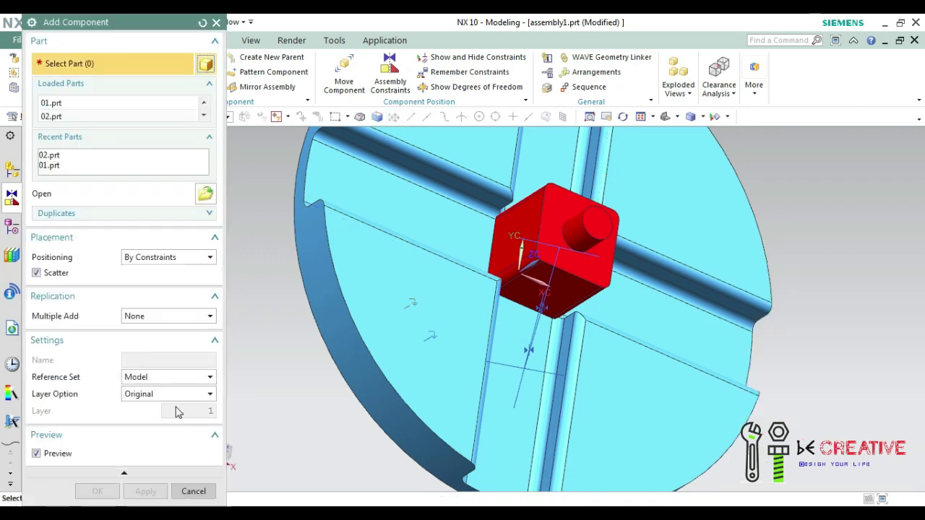
Make the red block the work part and change its extrusion height to 30 mm
{"action": "left_click", "coordinate": [193, 491]}
{"action": "mouse_move", "coordinate": [260, 426]}
{"action": "middle_mouse_down"}
{"action": "mouse_move", "coordinate": [201, 346]}
{"action": "mouse_move", "coordinate": [230, 362]}
{"action": "middle_mouse_up"}
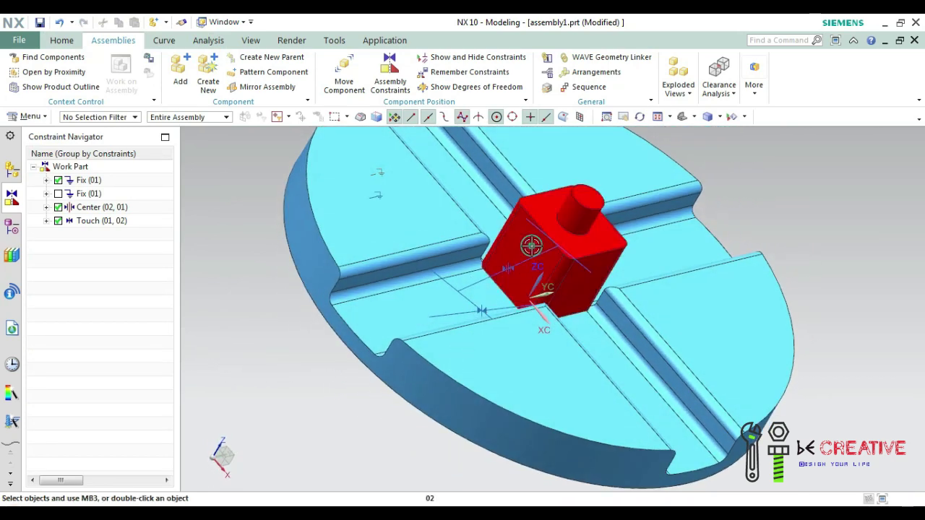
{"action": "double_click", "coordinate": [531, 248]}
{"action": "double_click", "coordinate": [589, 275]}
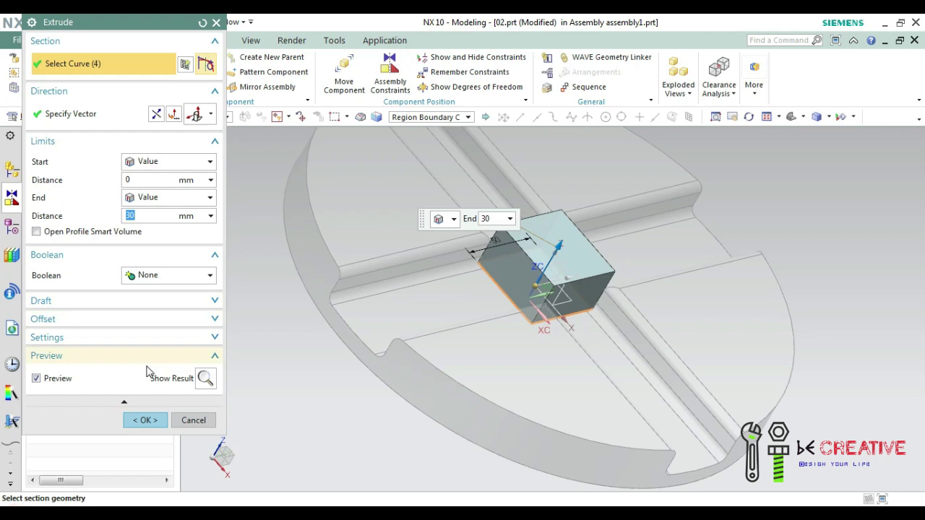
{"action": "left_click", "coordinate": [148, 420]}
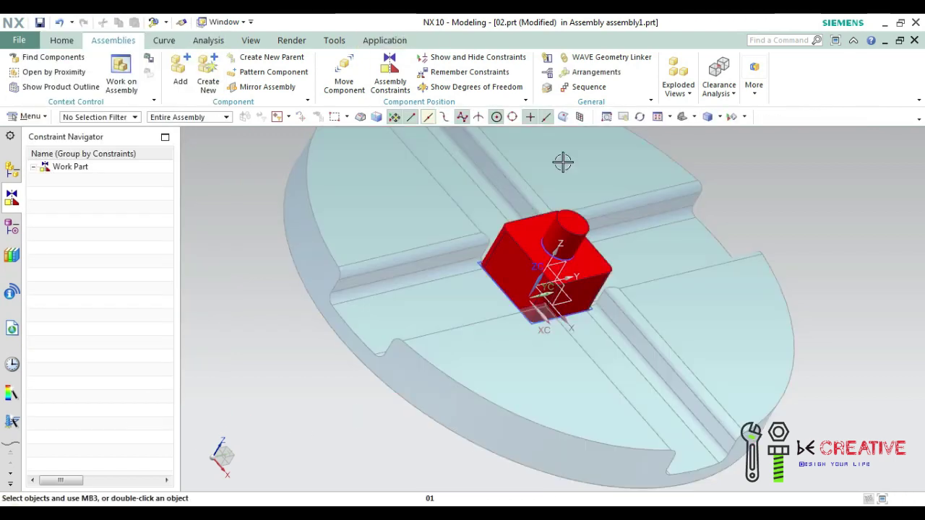
{"action": "left_click", "coordinate": [121, 72]}
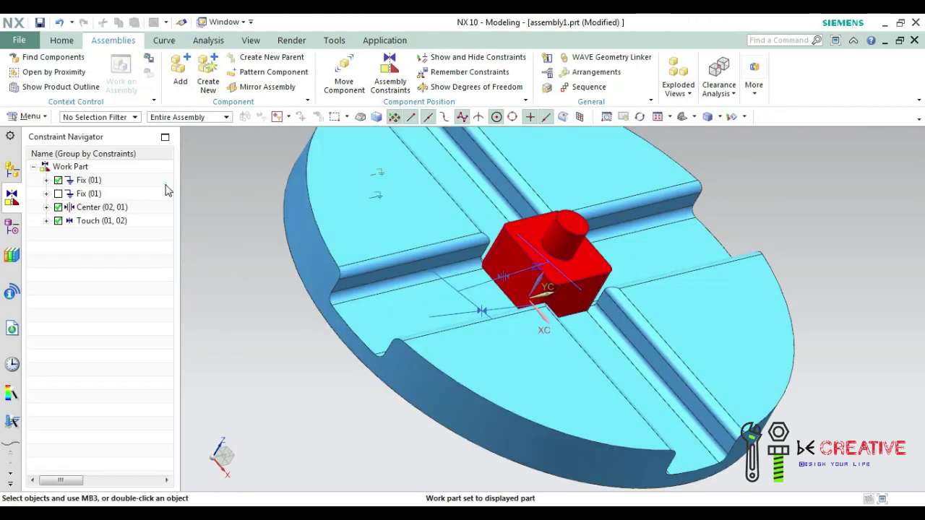
Move the red block -115 mm along YC down its slot toward the disc edge
{"action": "mouse_move", "coordinate": [237, 244]}
{"action": "middle_mouse_down"}
{"action": "mouse_move", "coordinate": [215, 248]}
{"action": "mouse_move", "coordinate": [229, 244]}
{"action": "middle_mouse_up"}
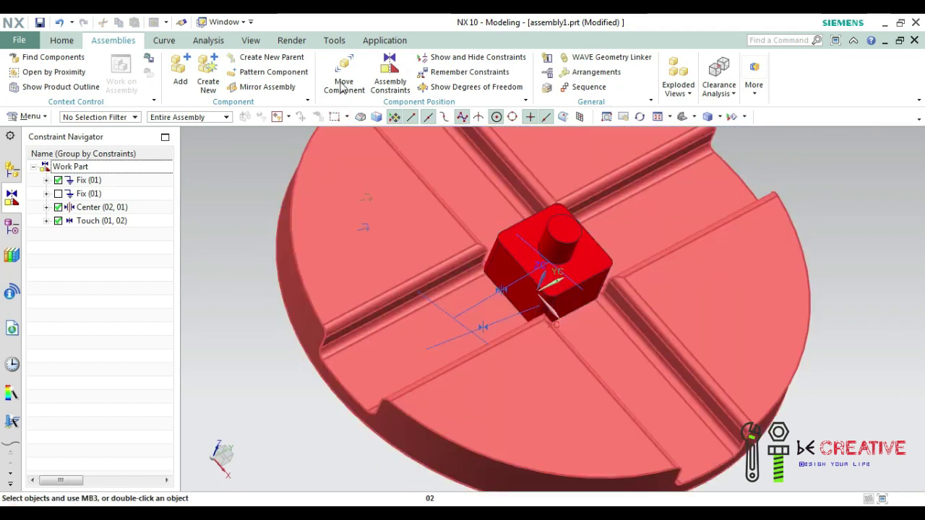
{"action": "left_click", "coordinate": [344, 72]}
{"action": "left_click", "coordinate": [590, 254]}
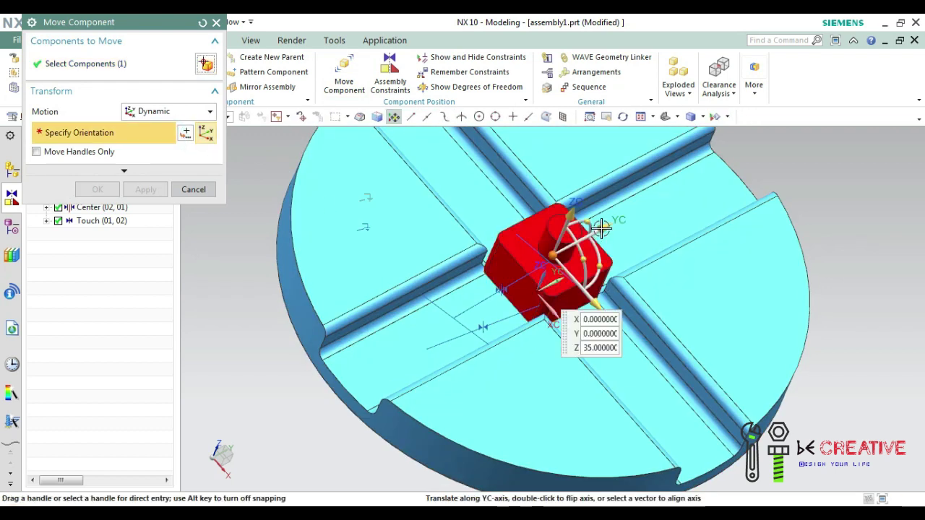
{"action": "left_click_drag", "start_coordinate": [605, 227], "coordinate": [442, 295]}
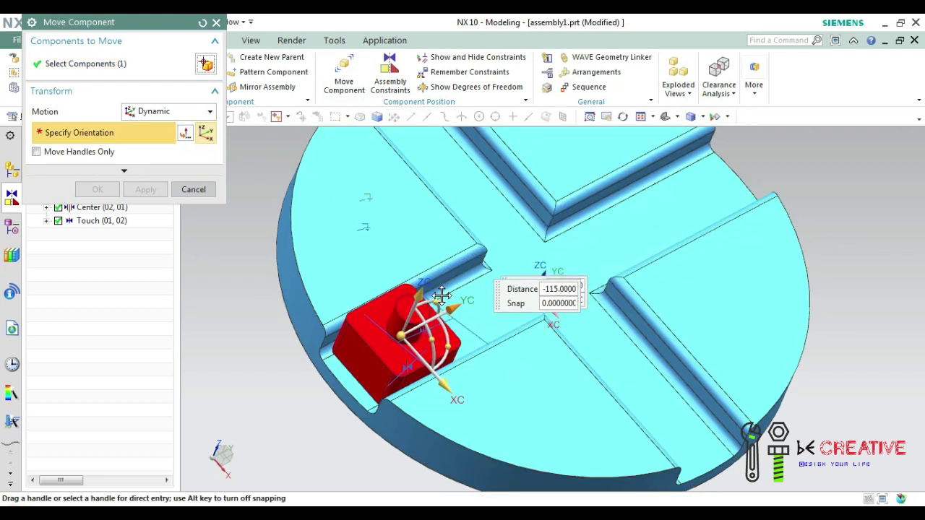
{"action": "left_click", "coordinate": [96, 190]}
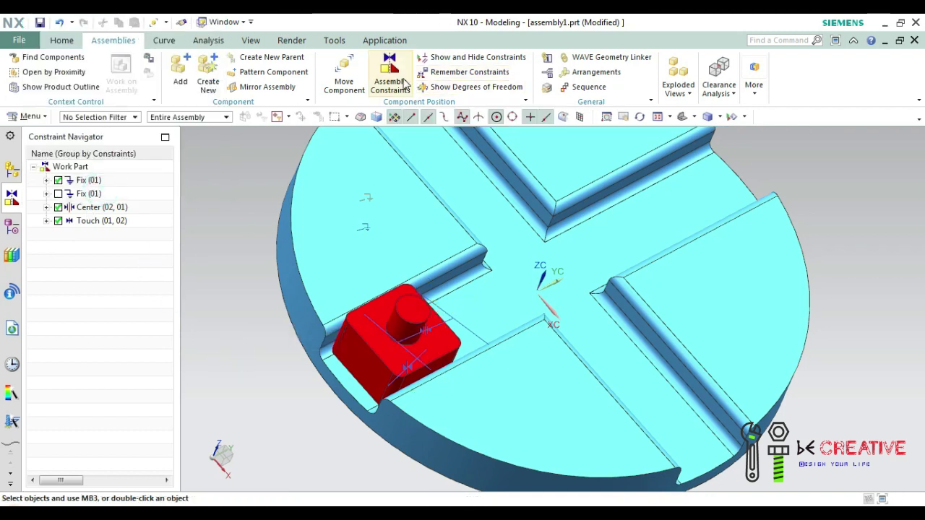
Add the yellow link arm 03.prt to the assembly
{"action": "left_click", "coordinate": [180, 77]}
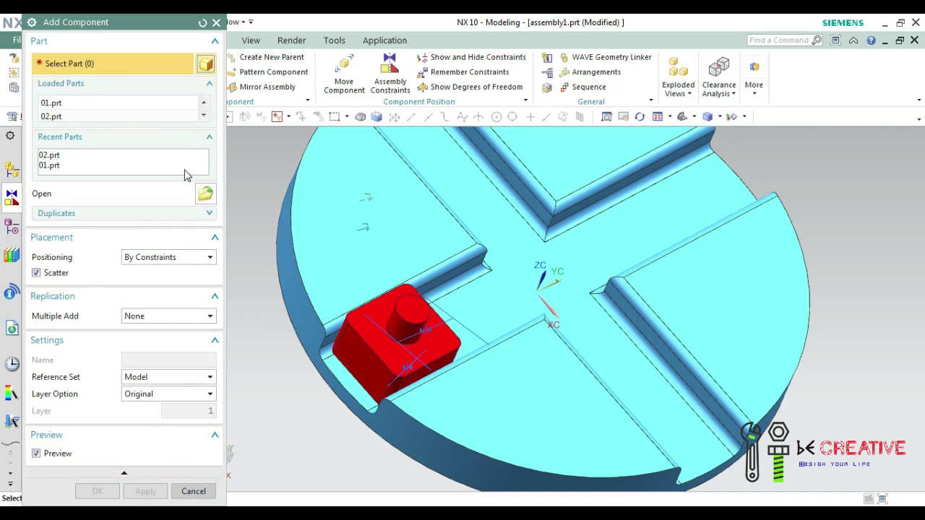
{"action": "left_click", "coordinate": [181, 116]}
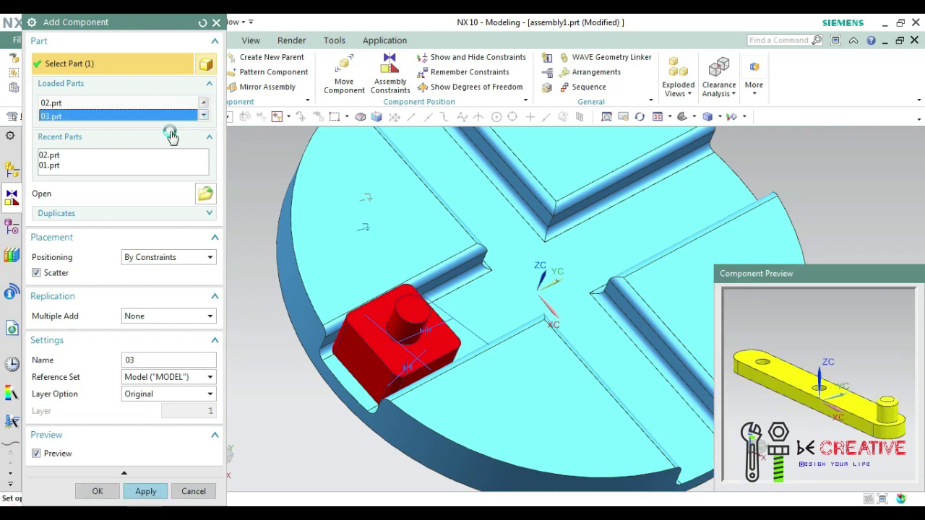
{"action": "left_click", "coordinate": [146, 490]}
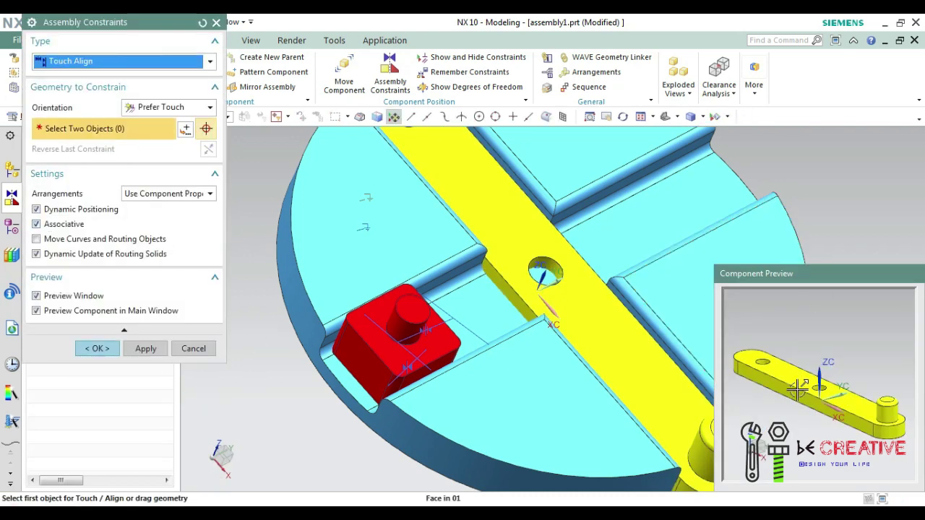
Align the arm's end-hole centreline with the red block's peg axis (Infer Center/Axis)
{"action": "left_click", "coordinate": [171, 107]}
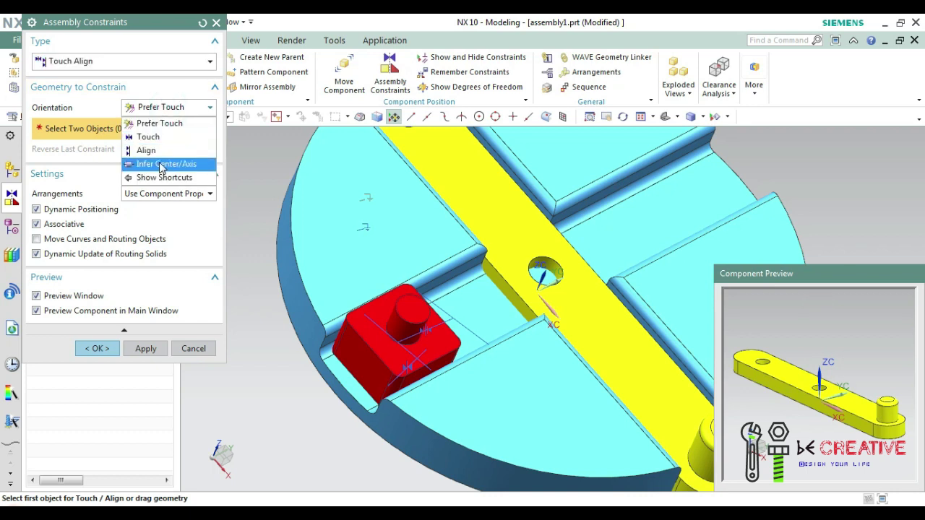
{"action": "left_click", "coordinate": [162, 168]}
{"action": "middle_click_drag", "start_coordinate": [828, 357], "coordinate": [818, 393]}
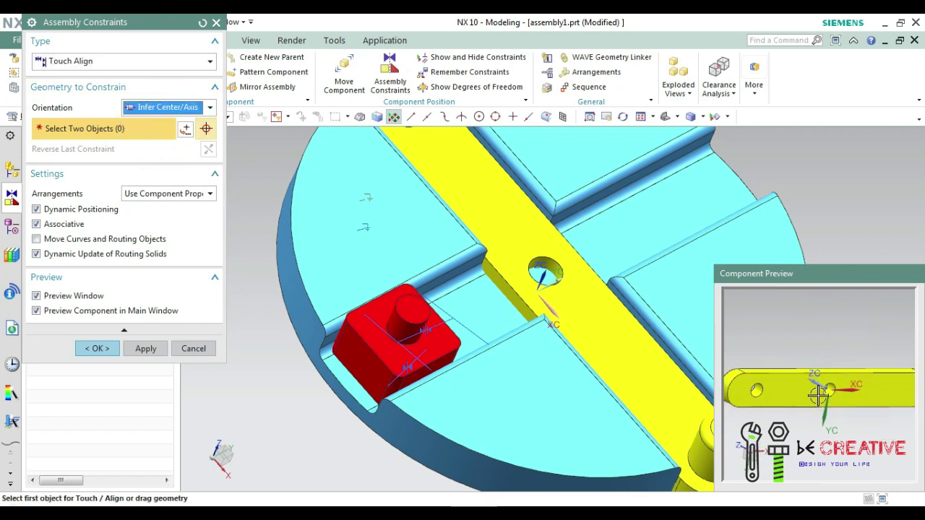
{"action": "left_click", "coordinate": [759, 391]}
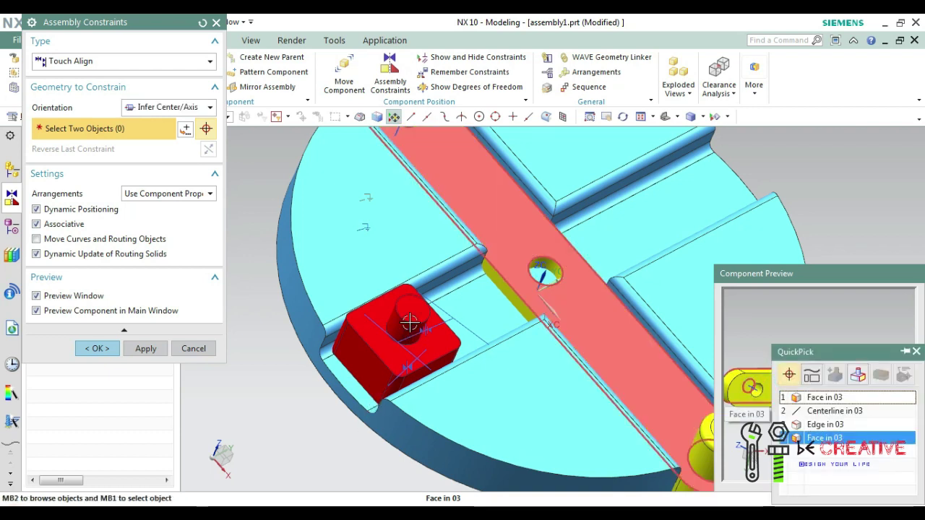
{"action": "left_click", "coordinate": [817, 411]}
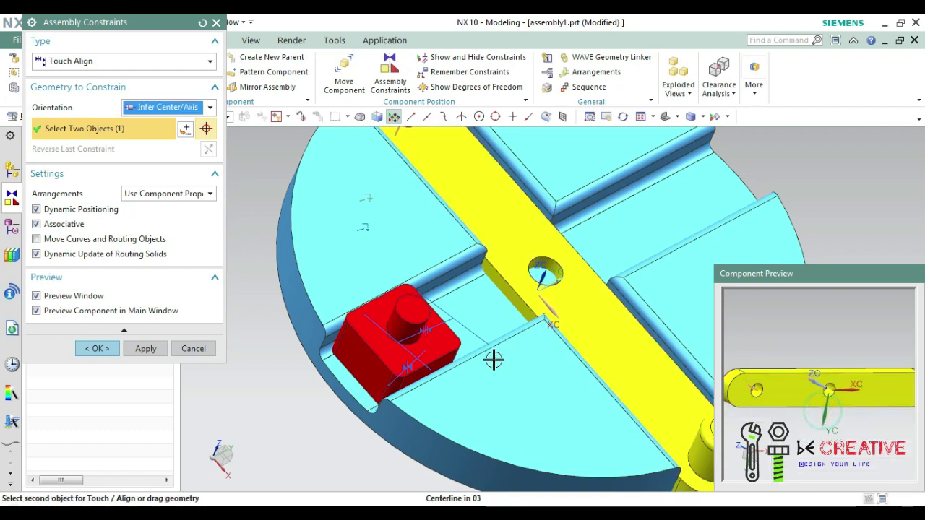
{"action": "left_click", "coordinate": [405, 326]}
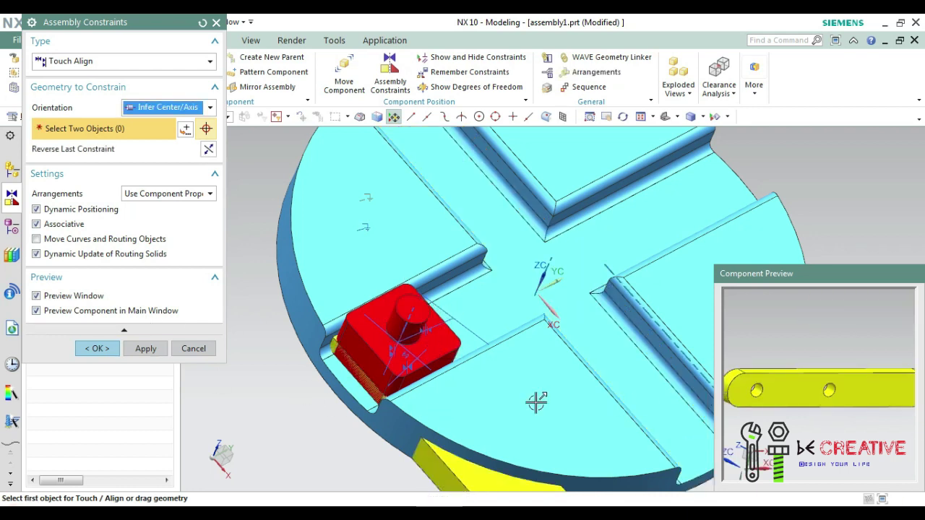
{"action": "left_click", "coordinate": [145, 349]}
Set the arm's underside touching the block's top face with Prefer Touch
{"action": "left_click", "coordinate": [209, 107]}
{"action": "left_click", "coordinate": [163, 64]}
{"action": "left_click", "coordinate": [795, 390]}
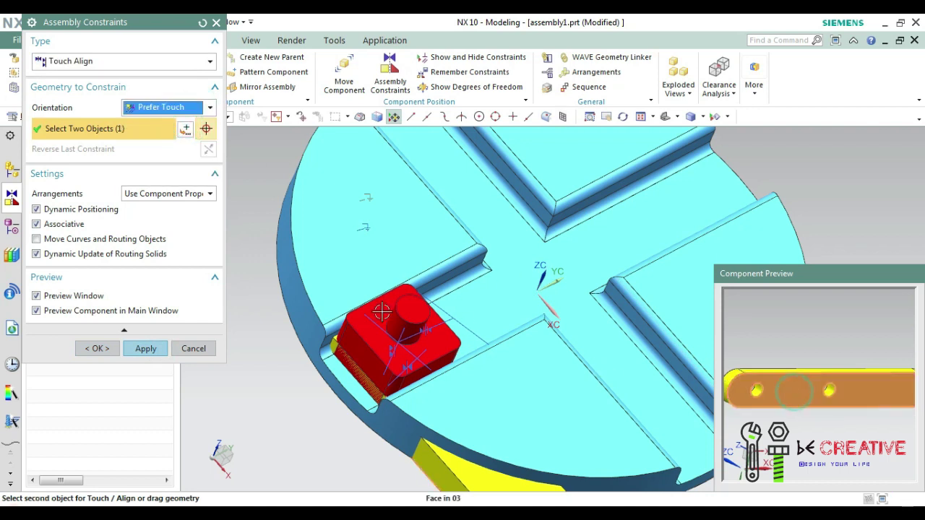
{"action": "left_click", "coordinate": [377, 316]}
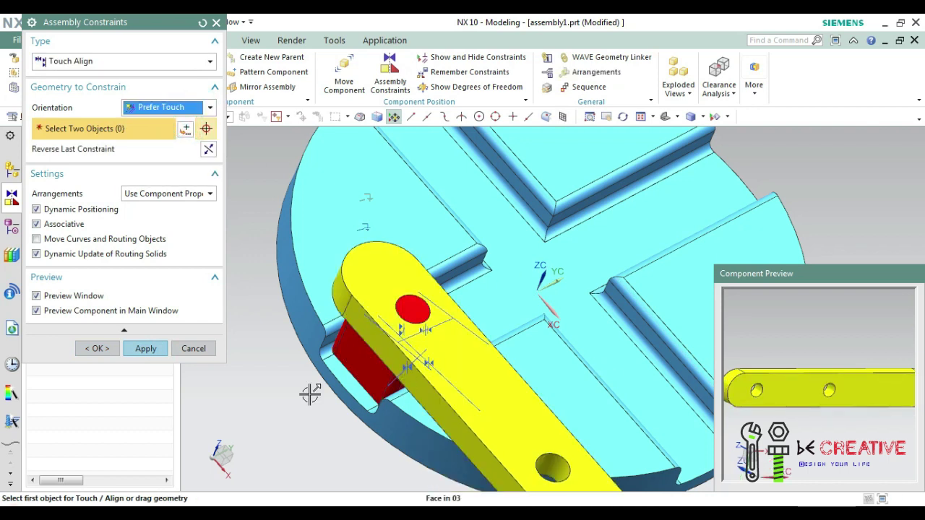
Add a second red slider block 02.prt to the assembly
{"action": "left_click", "coordinate": [99, 348]}
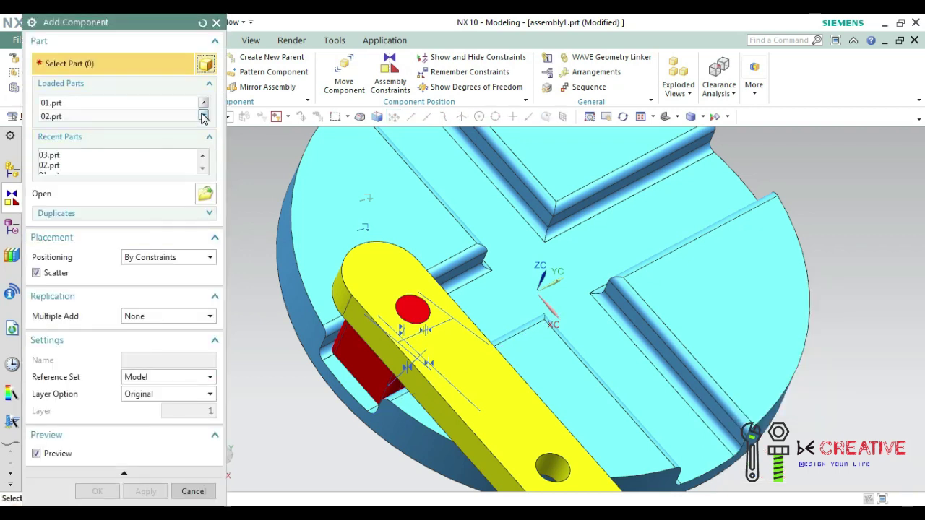
{"action": "left_click", "coordinate": [162, 103]}
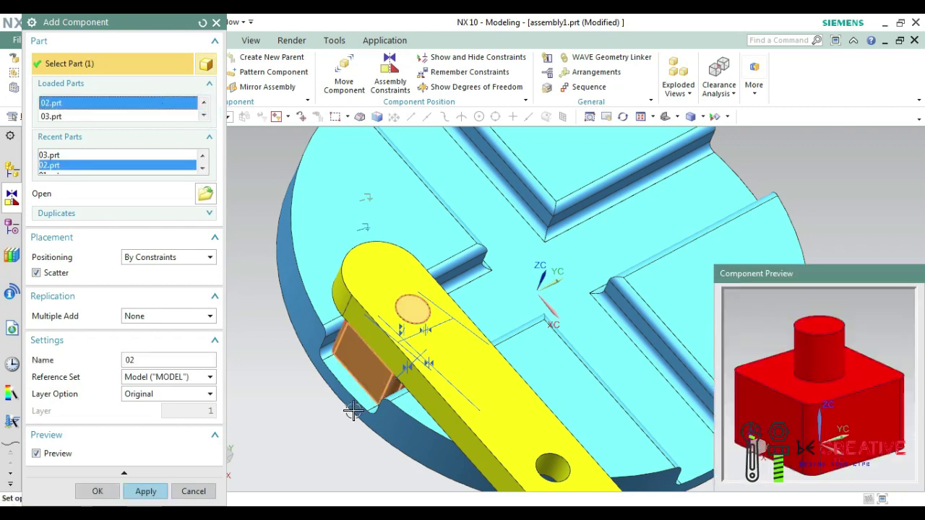
{"action": "left_click", "coordinate": [153, 493]}
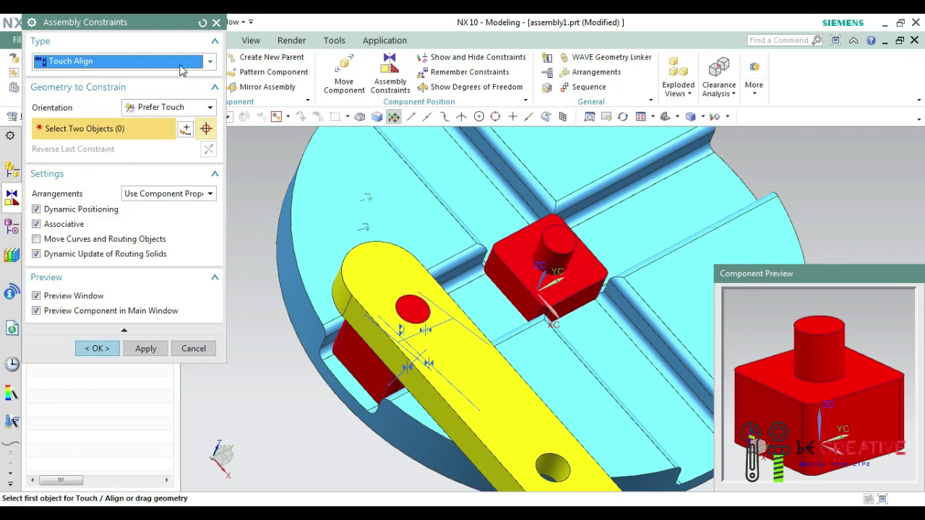
Touch Align the second block's bottom face to the slot face
{"action": "left_click", "coordinate": [181, 65]}
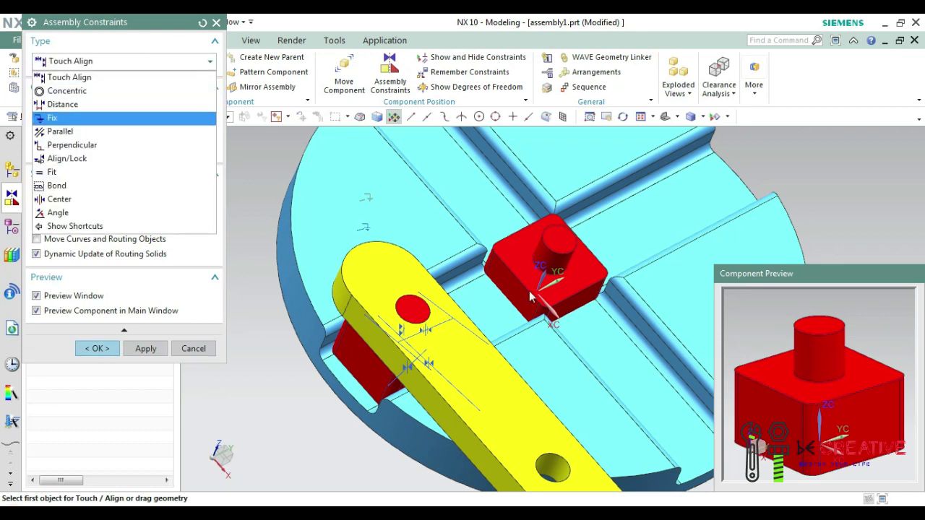
{"action": "left_click", "coordinate": [87, 81]}
{"action": "middle_click_drag", "start_coordinate": [905, 449], "coordinate": [870, 389]}
{"action": "left_click", "coordinate": [870, 389]}
{"action": "left_click", "coordinate": [621, 236]}
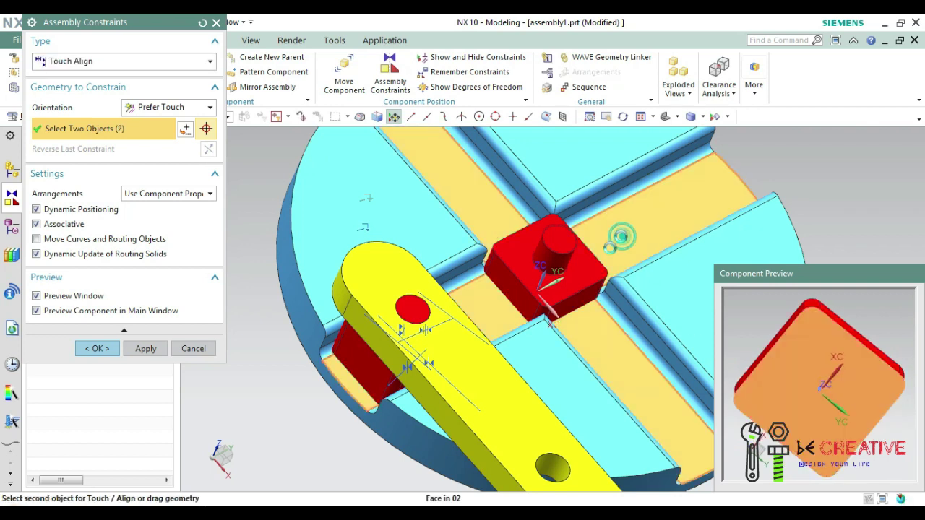
{"action": "left_click", "coordinate": [141, 348]}
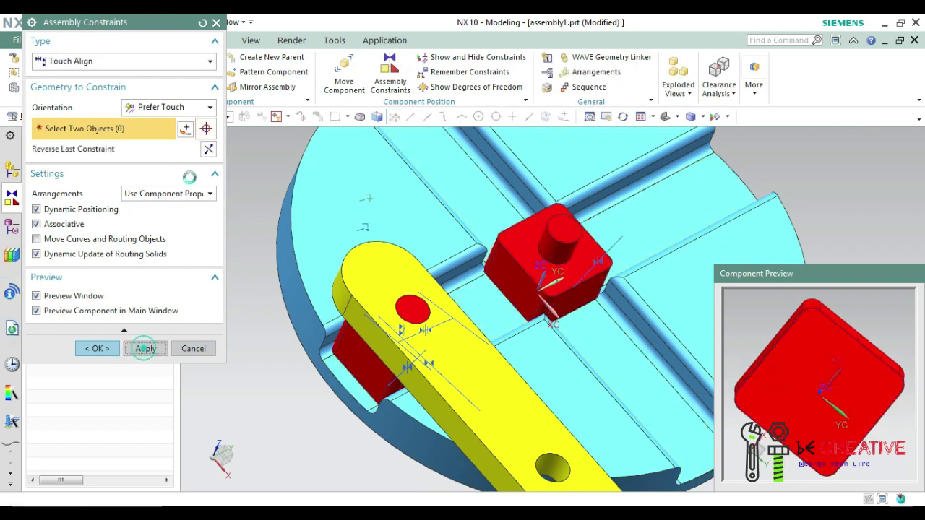
Centre the second block between its slot walls with a Center 2 to 2 constraint
{"action": "left_click", "coordinate": [210, 60]}
{"action": "left_click", "coordinate": [99, 199]}
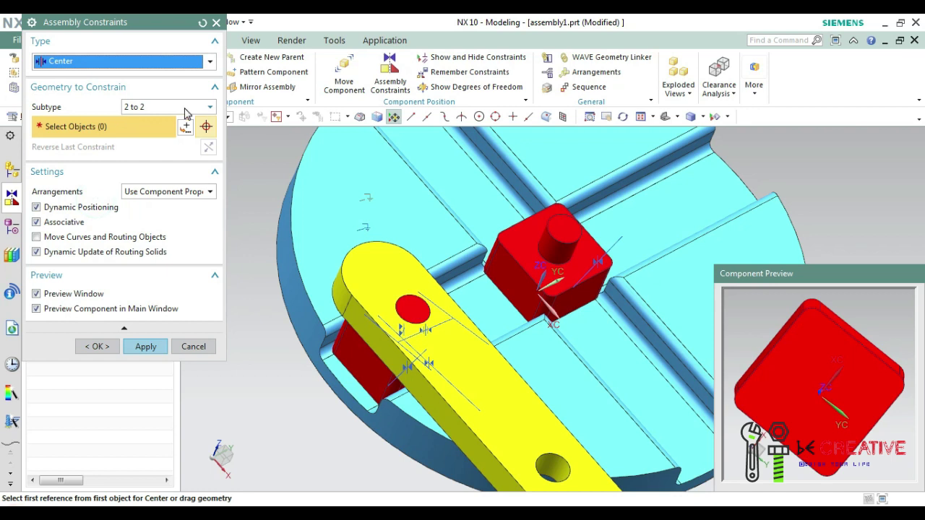
{"action": "middle_click_drag", "start_coordinate": [875, 327], "coordinate": [879, 401]}
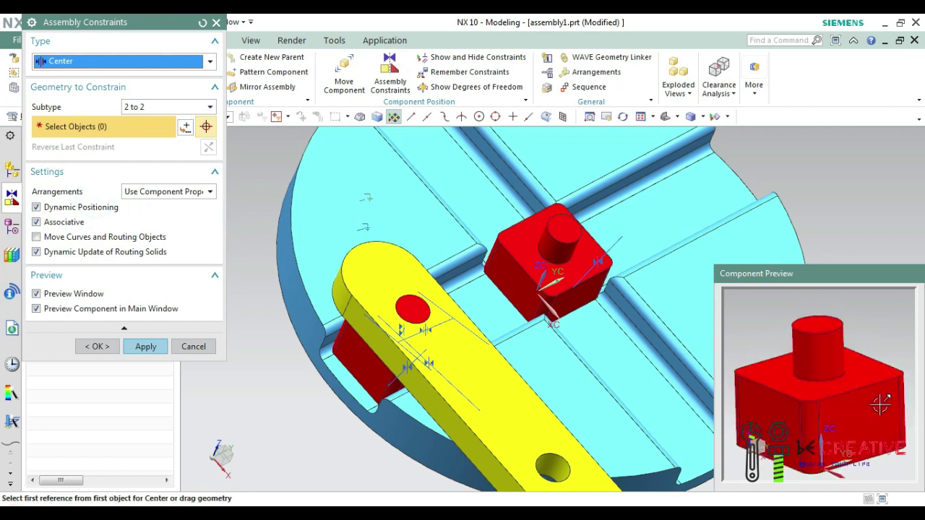
{"action": "left_click", "coordinate": [879, 402]}
{"action": "mouse_move", "coordinate": [835, 345]}
{"action": "middle_mouse_down"}
{"action": "mouse_move", "coordinate": [886, 362]}
{"action": "mouse_move", "coordinate": [831, 390]}
{"action": "middle_mouse_up"}
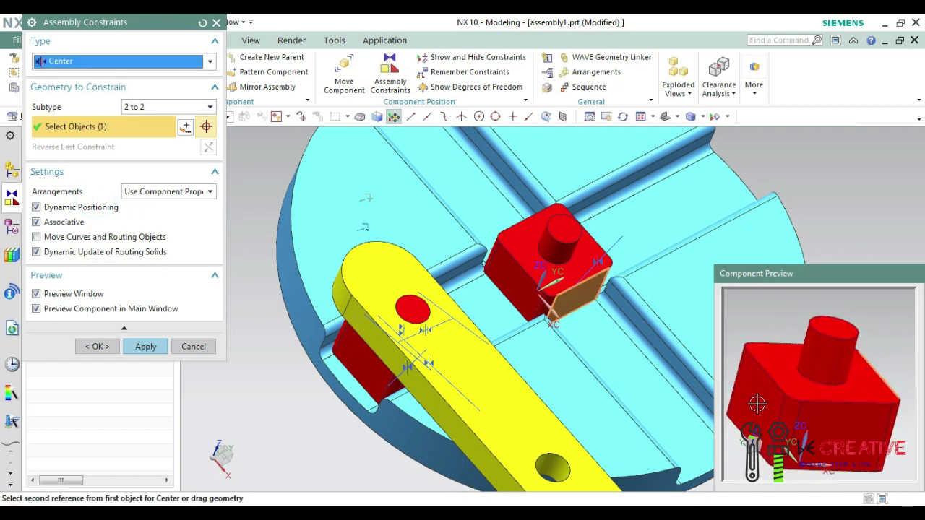
{"action": "left_click", "coordinate": [755, 404]}
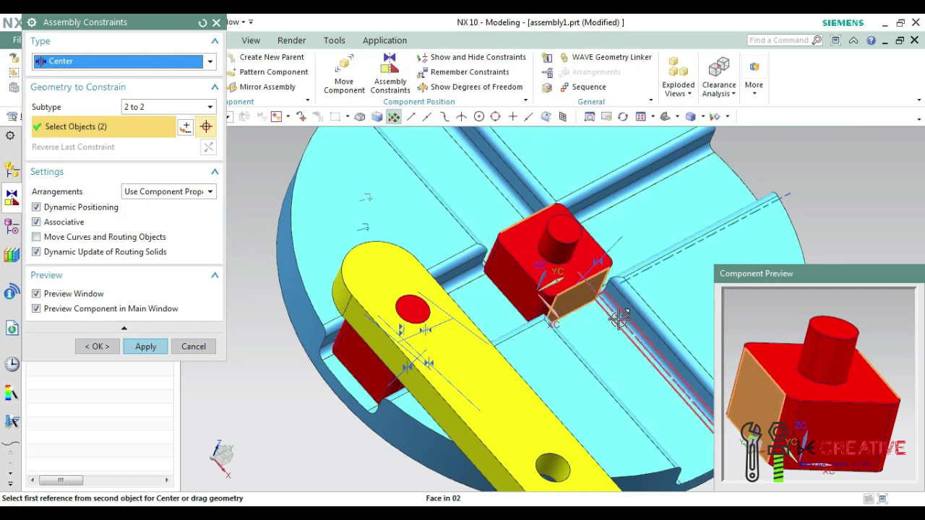
{"action": "mouse_move", "coordinate": [661, 237]}
{"action": "middle_mouse_down"}
{"action": "mouse_move", "coordinate": [669, 252]}
{"action": "mouse_move", "coordinate": [661, 249]}
{"action": "middle_mouse_up"}
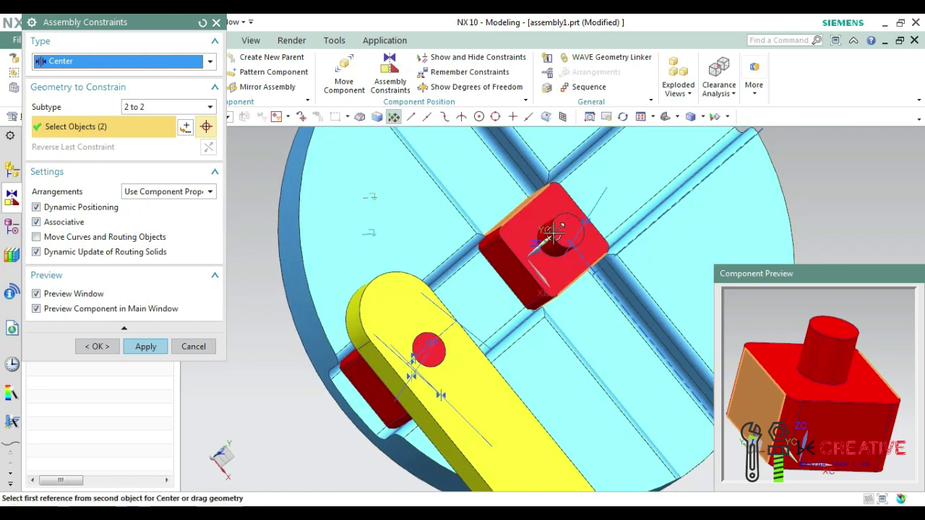
{"action": "left_click", "coordinate": [534, 189]}
{"action": "middle_click_drag", "start_coordinate": [534, 189], "coordinate": [492, 213]}
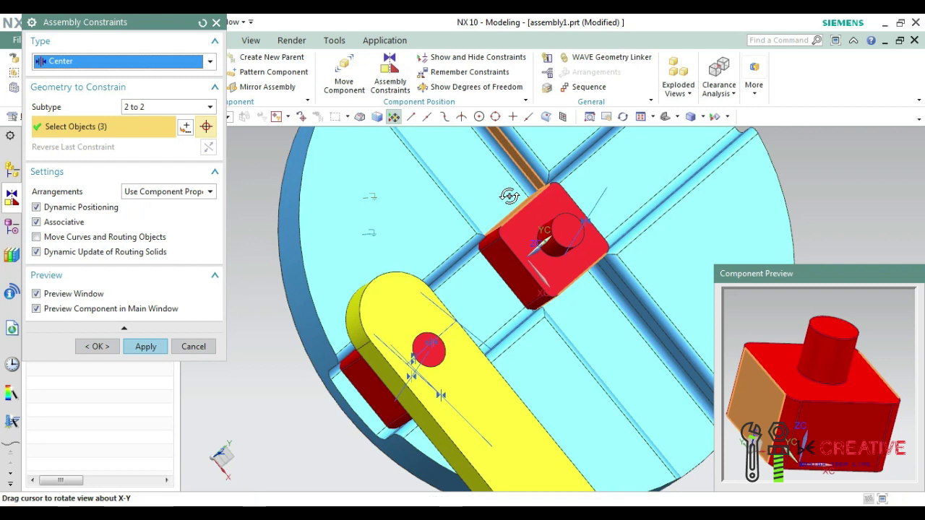
{"action": "left_click", "coordinate": [487, 214]}
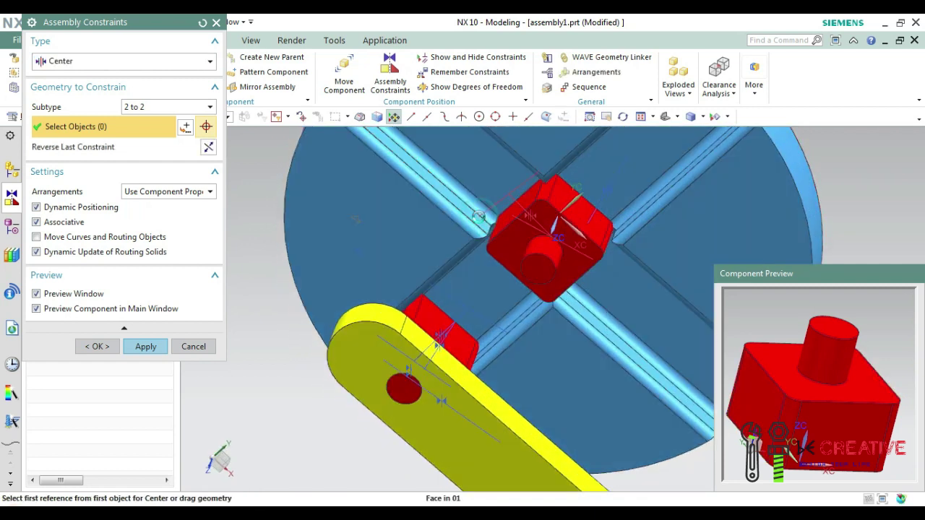
{"action": "left_click", "coordinate": [150, 349]}
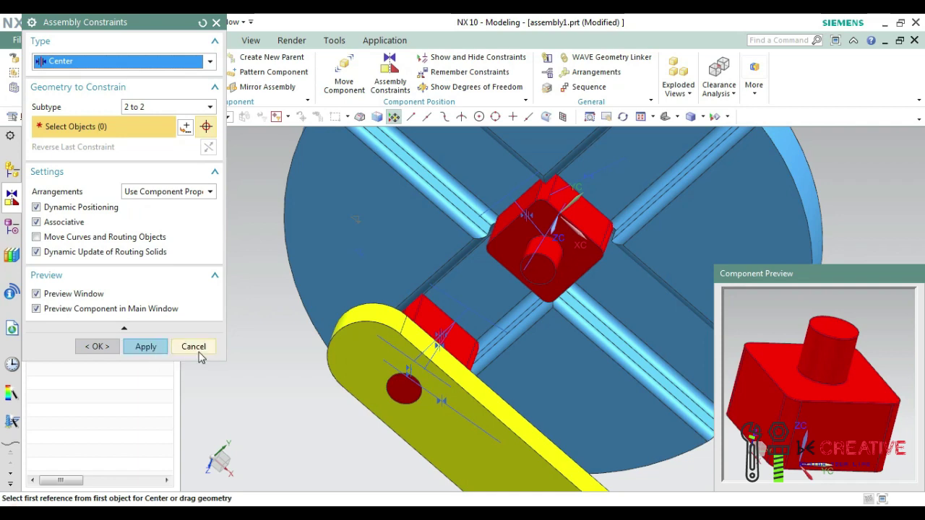
{"action": "left_click", "coordinate": [97, 347]}
Cancel Add Component and start a Touch Align assembly constraint set to Infer Center/Axis
{"action": "mouse_move", "coordinate": [271, 402]}
{"action": "middle_mouse_down"}
{"action": "mouse_move", "coordinate": [264, 337]}
{"action": "mouse_move", "coordinate": [281, 343]}
{"action": "mouse_move", "coordinate": [273, 352]}
{"action": "middle_mouse_up"}
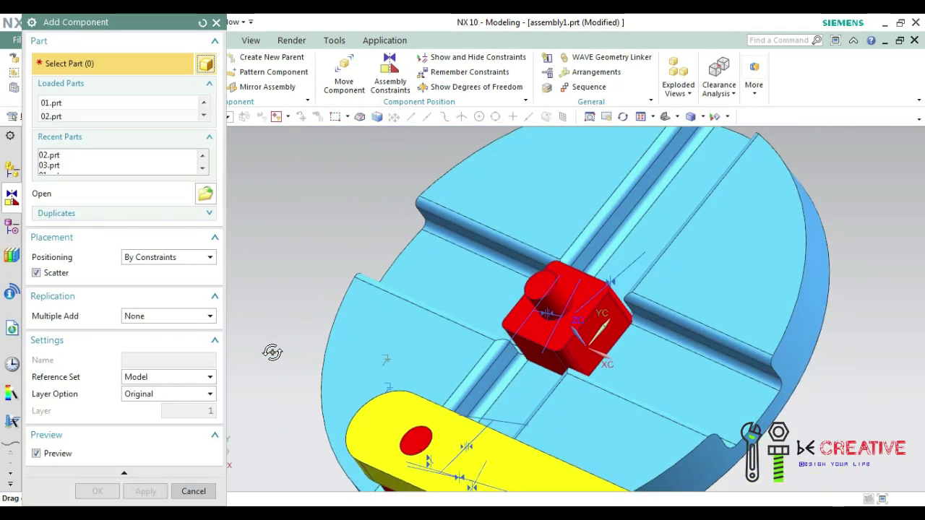
{"action": "left_click", "coordinate": [202, 492]}
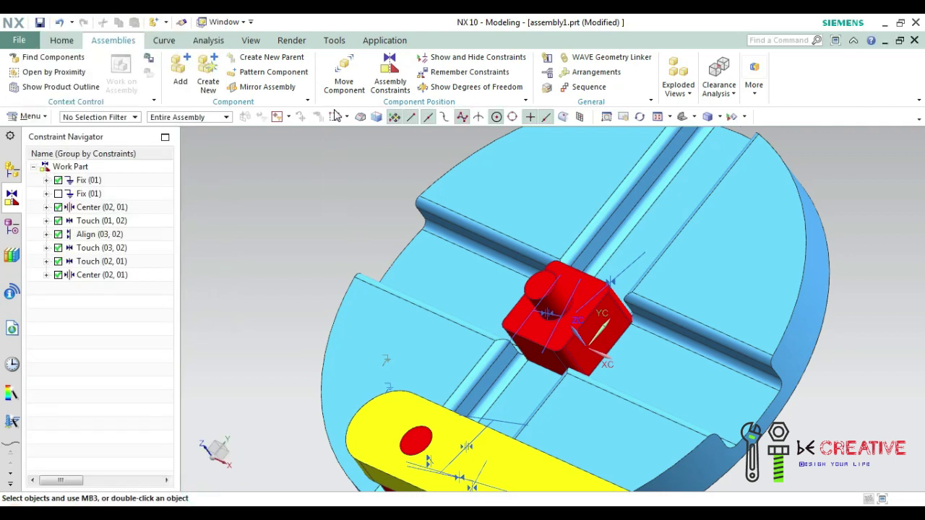
{"action": "left_click", "coordinate": [390, 72]}
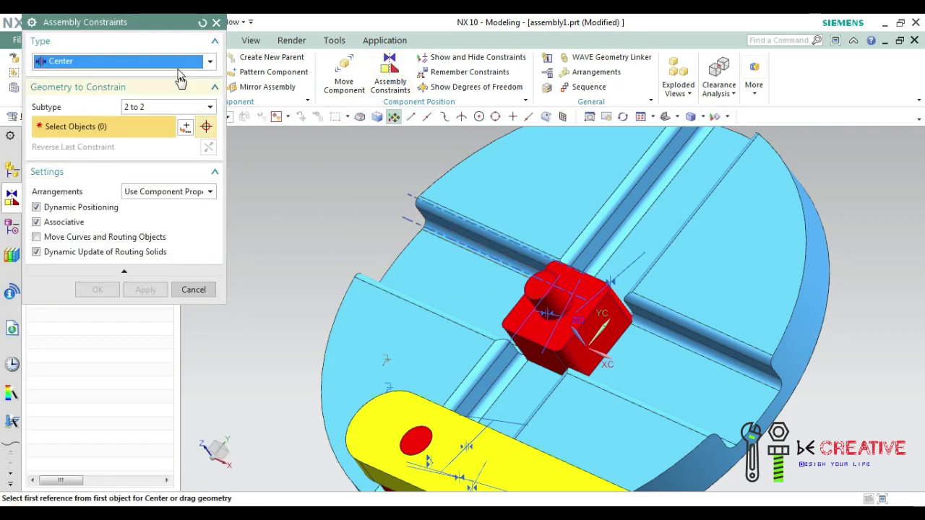
{"action": "left_click", "coordinate": [178, 60]}
{"action": "left_click", "coordinate": [162, 78]}
{"action": "left_click", "coordinate": [177, 107]}
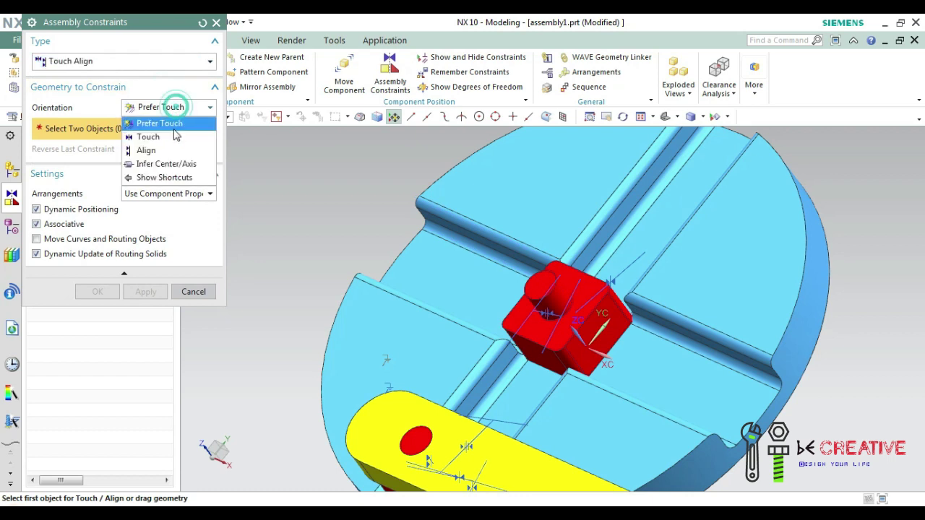
{"action": "left_click", "coordinate": [162, 164]}
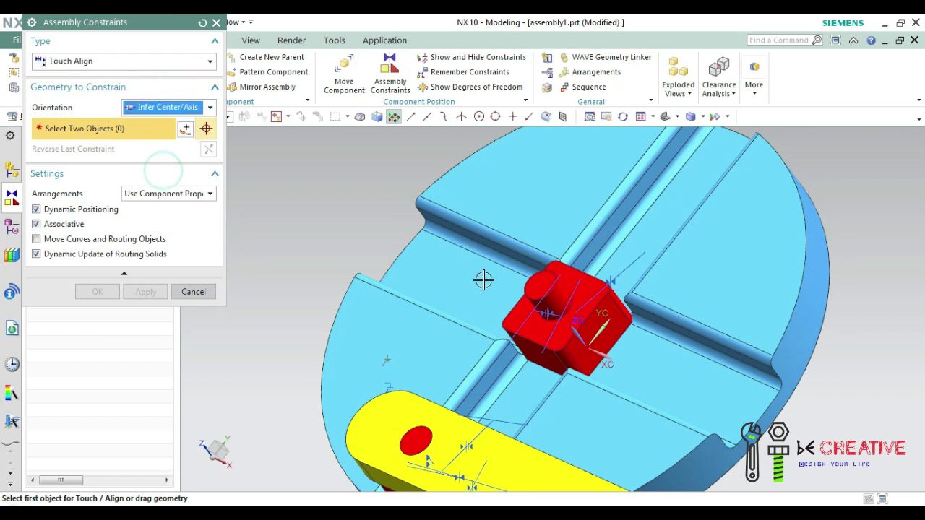
Align the centre red block's cylindrical boss with the yellow arm's second hole
{"action": "left_click", "coordinate": [553, 302]}
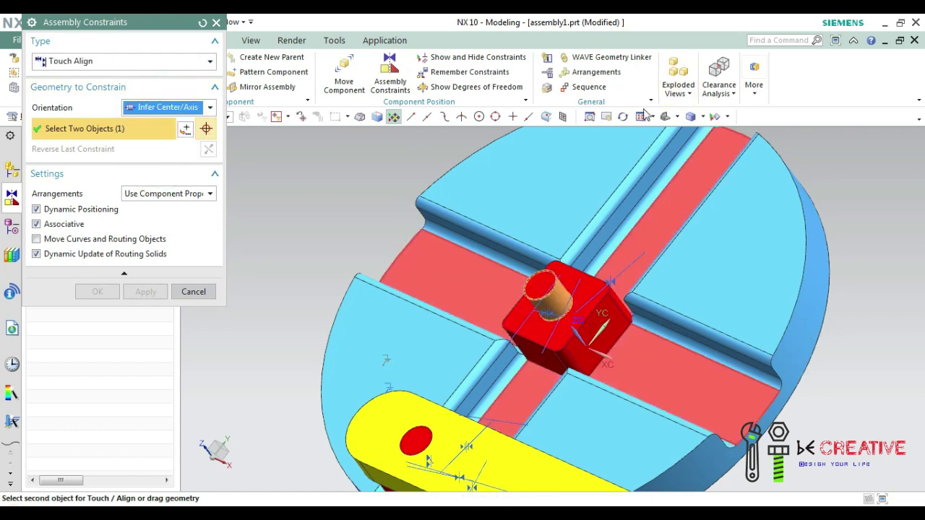
{"action": "key", "text": "ctrl+f"}
{"action": "middle_click_drag", "start_coordinate": [756, 322], "coordinate": [778, 344]}
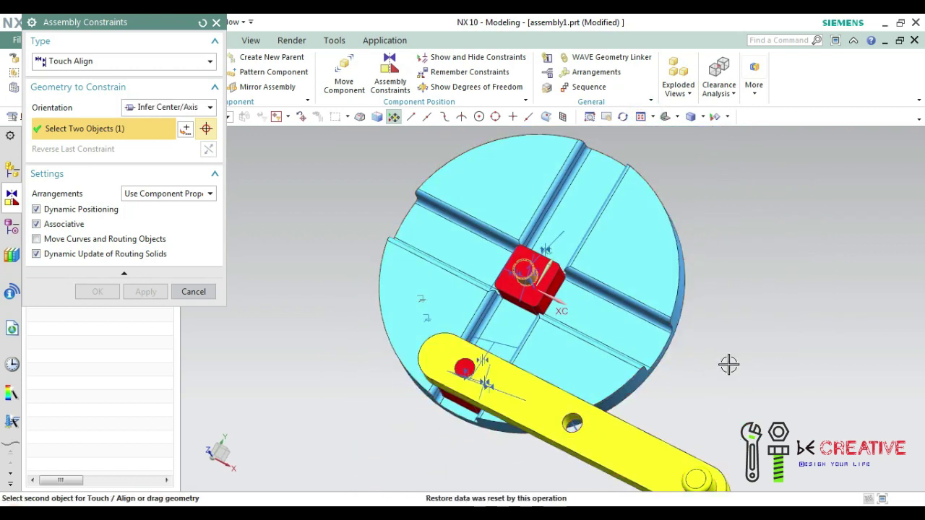
{"action": "middle_click_drag", "start_coordinate": [726, 366], "coordinate": [758, 378]}
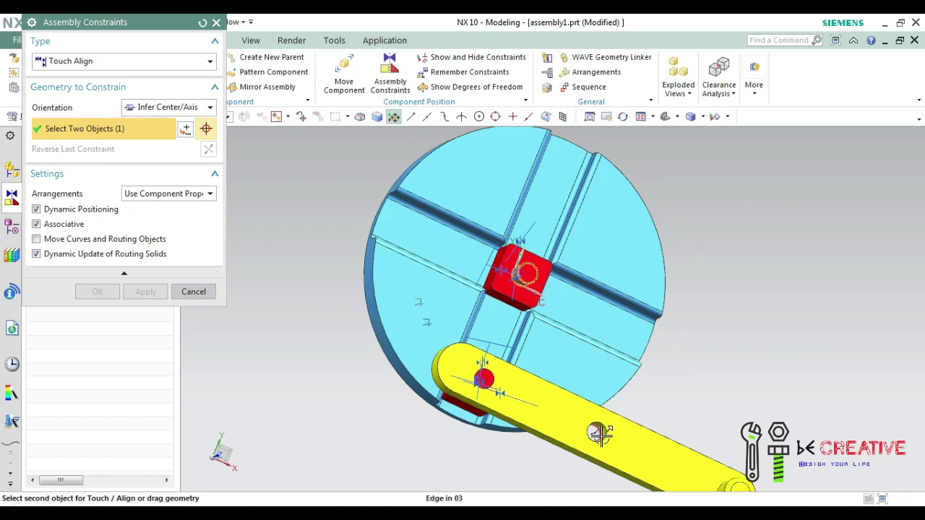
{"action": "left_click", "coordinate": [597, 434]}
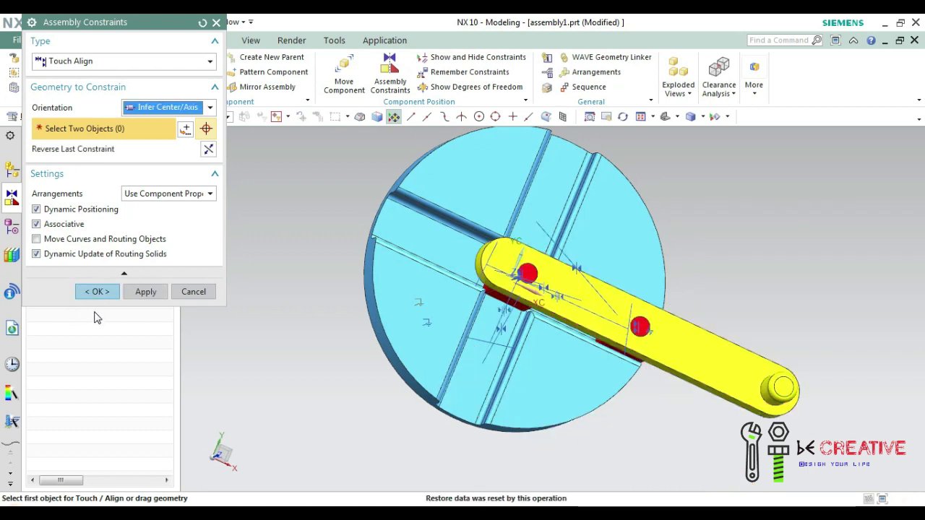
{"action": "left_click", "coordinate": [115, 297]}
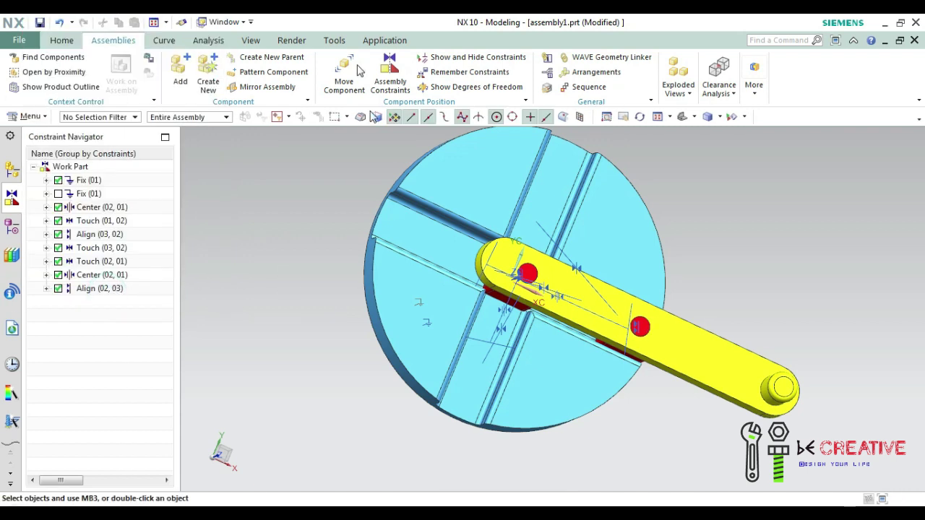
Rotate the yellow link arm about ZC to a new angle, sliding both red blocks along their slots
{"action": "left_click", "coordinate": [344, 71]}
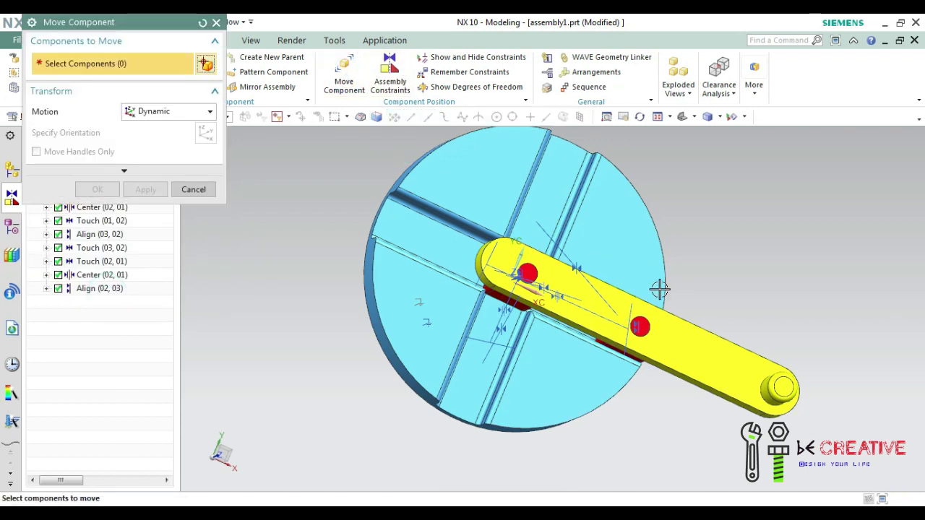
{"action": "left_click", "coordinate": [682, 348]}
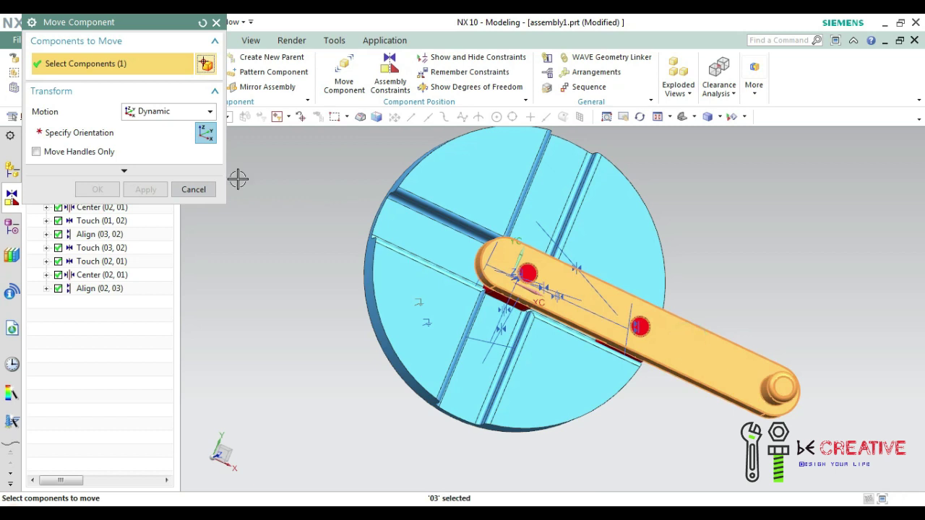
{"action": "left_click", "coordinate": [140, 137]}
{"action": "mouse_move", "coordinate": [690, 307]}
{"action": "left_mouse_down"}
{"action": "mouse_move", "coordinate": [517, 225]}
{"action": "mouse_move", "coordinate": [329, 208]}
{"action": "left_mouse_up"}
{"action": "mouse_move", "coordinate": [601, 311]}
{"action": "left_mouse_down"}
{"action": "mouse_move", "coordinate": [529, 290]}
{"action": "mouse_move", "coordinate": [594, 354]}
{"action": "mouse_move", "coordinate": [632, 357]}
{"action": "left_mouse_up"}
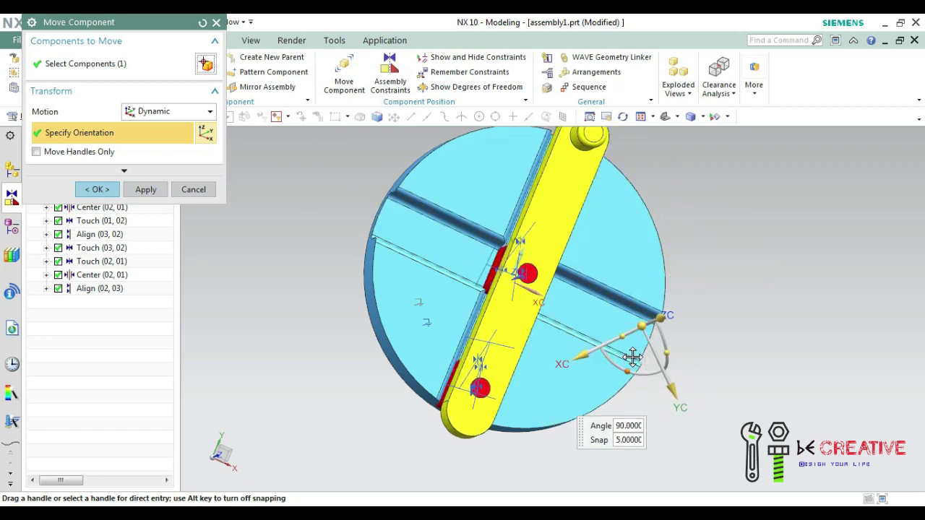
{"action": "left_click", "coordinate": [97, 190]}
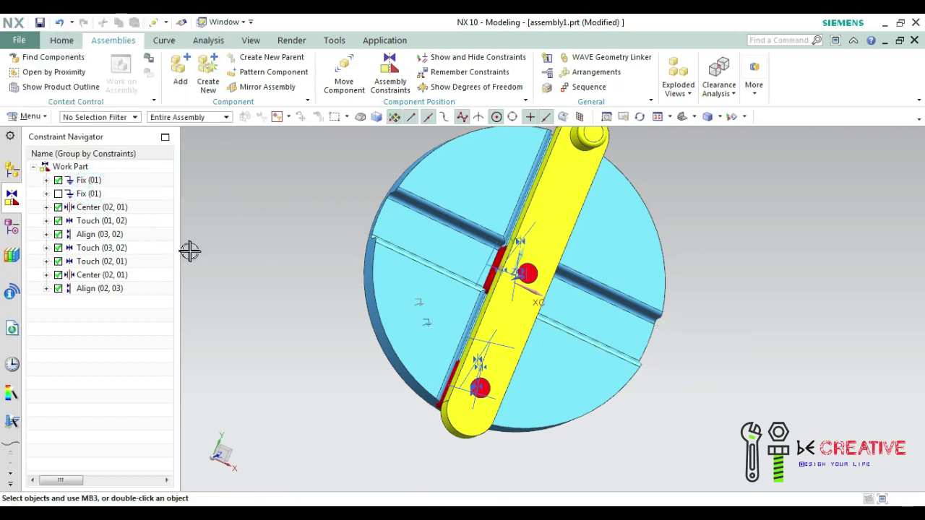
Switch to a Trimetric view and save the assembly as asm_02.prt
{"action": "middle_click_drag", "start_coordinate": [190, 248], "coordinate": [585, 209]}
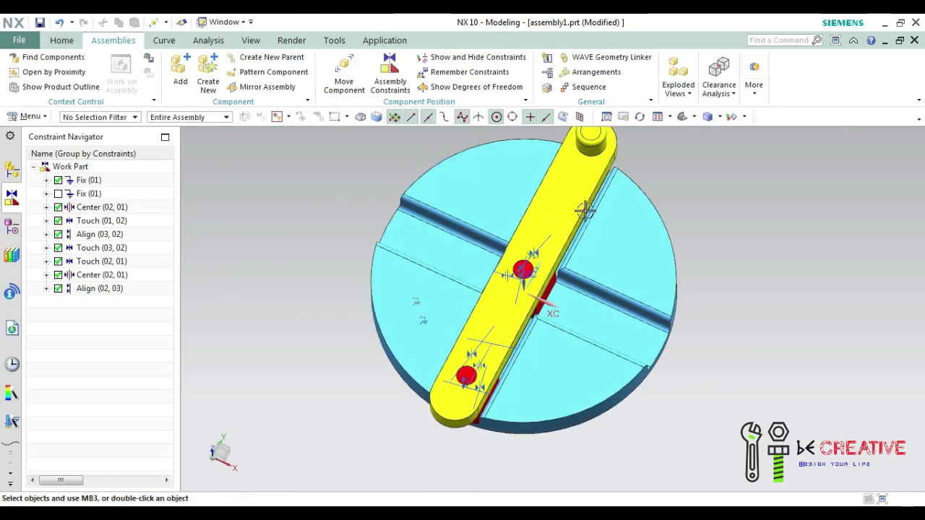
{"action": "left_click", "coordinate": [682, 117]}
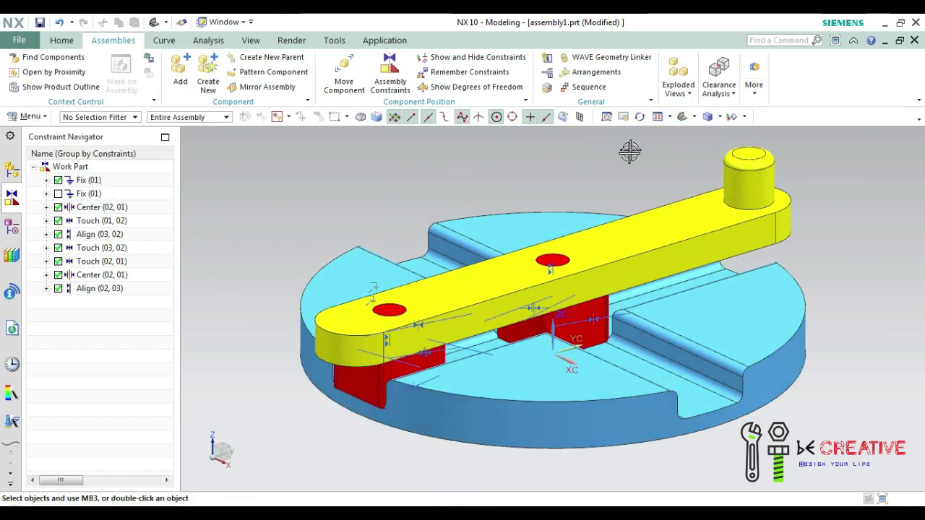
{"action": "key", "text": "ctrl+s"}
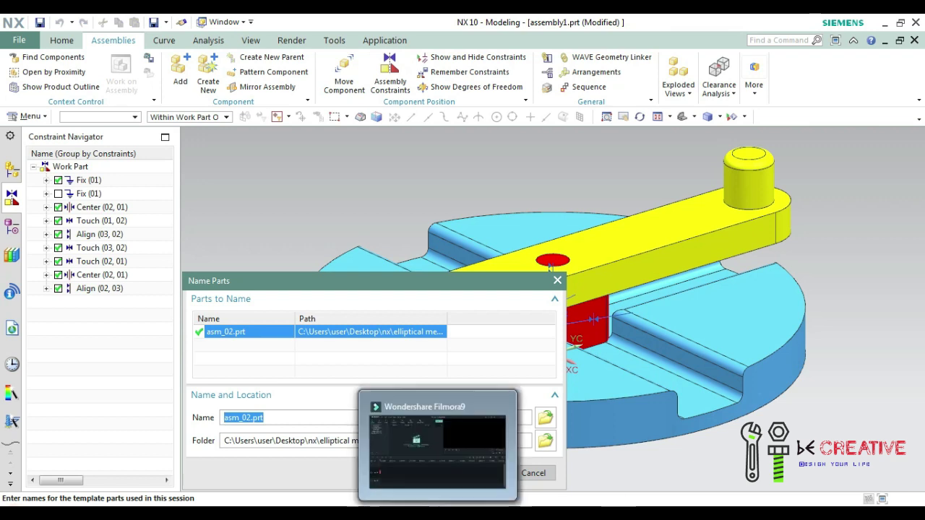
{"action": "left_click", "coordinate": [483, 474]}
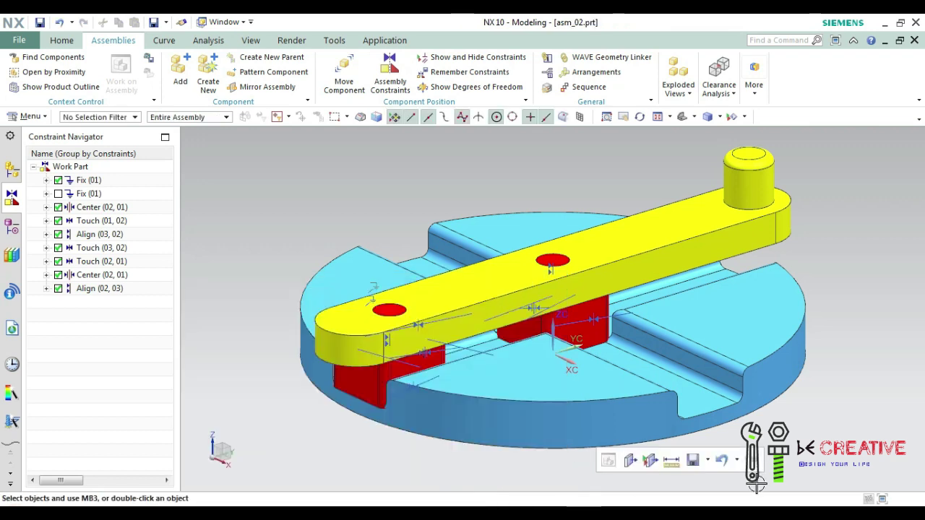
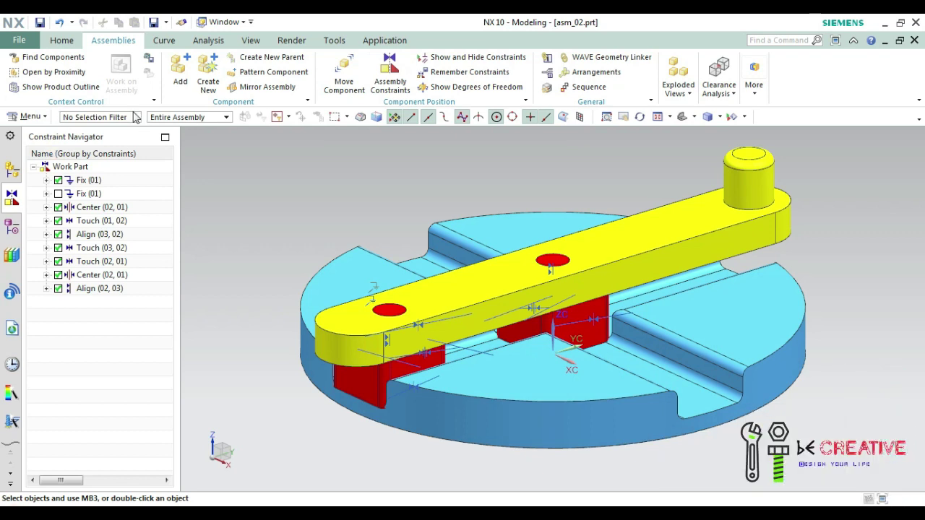
Enter Motion Simulation and create Dynamics simulation motion_1 under asm_02, skipping the Motion Joint Wizard
{"action": "left_click", "coordinate": [22, 41]}
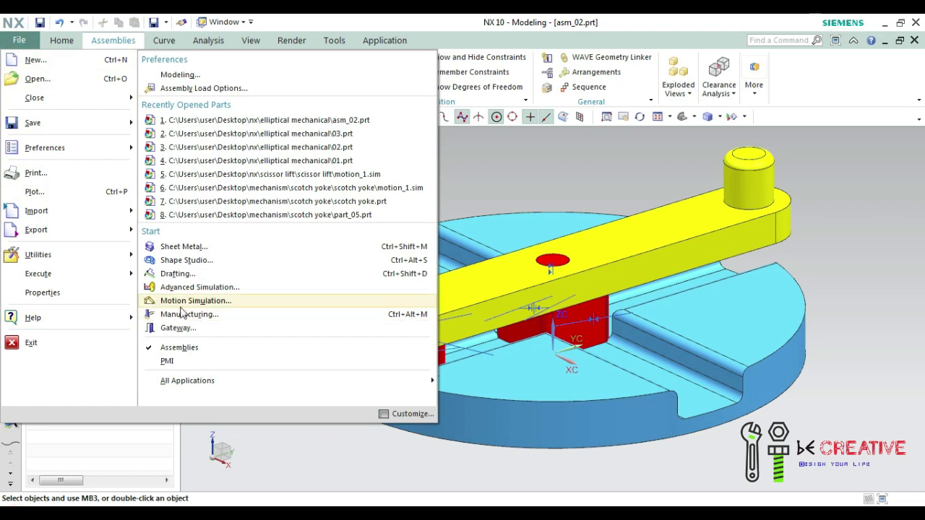
{"action": "left_click", "coordinate": [189, 307]}
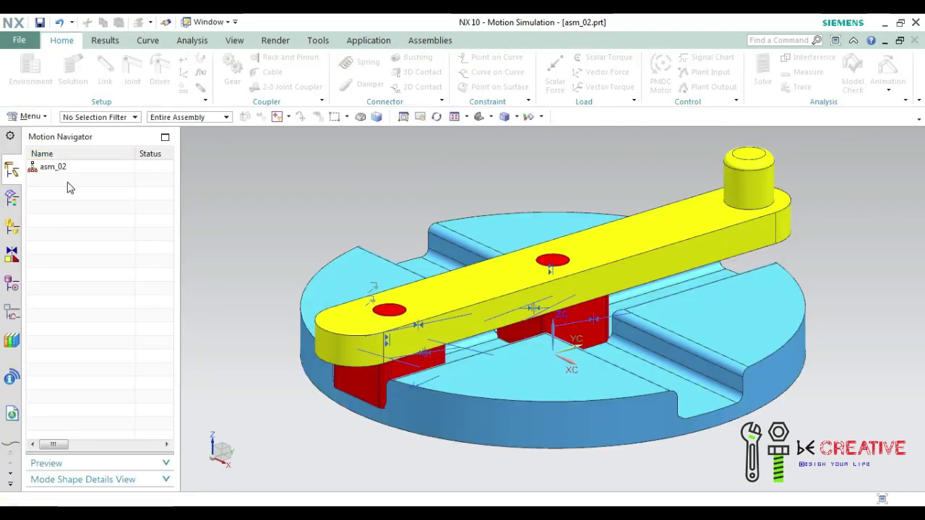
{"action": "right_click", "coordinate": [38, 167]}
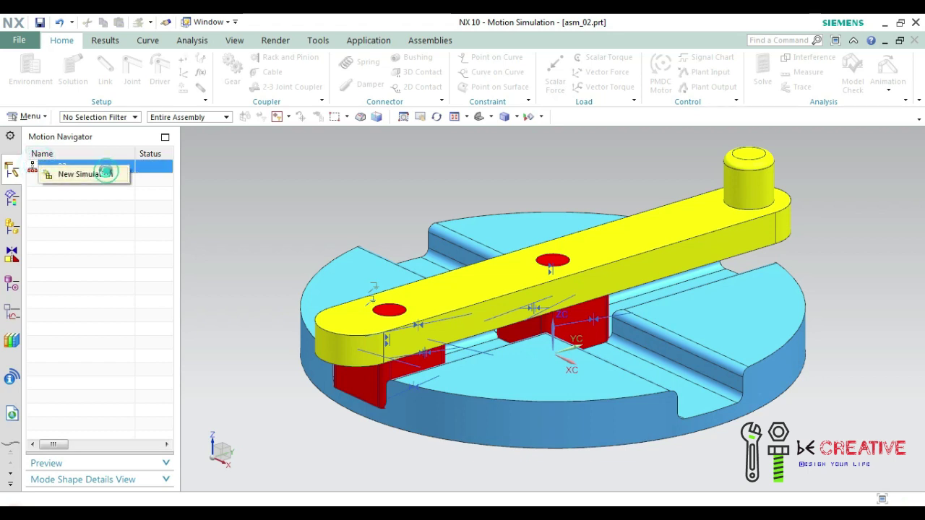
{"action": "left_click", "coordinate": [105, 174]}
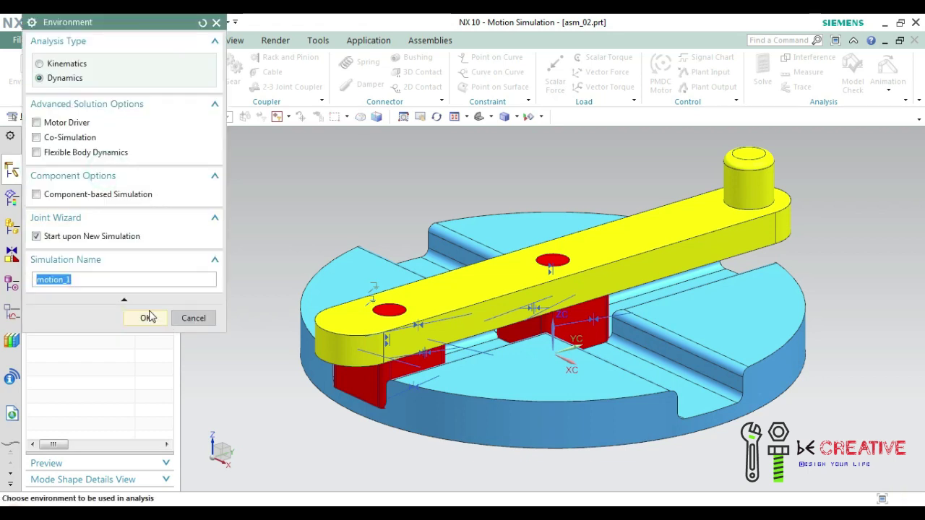
{"action": "left_click", "coordinate": [147, 317]}
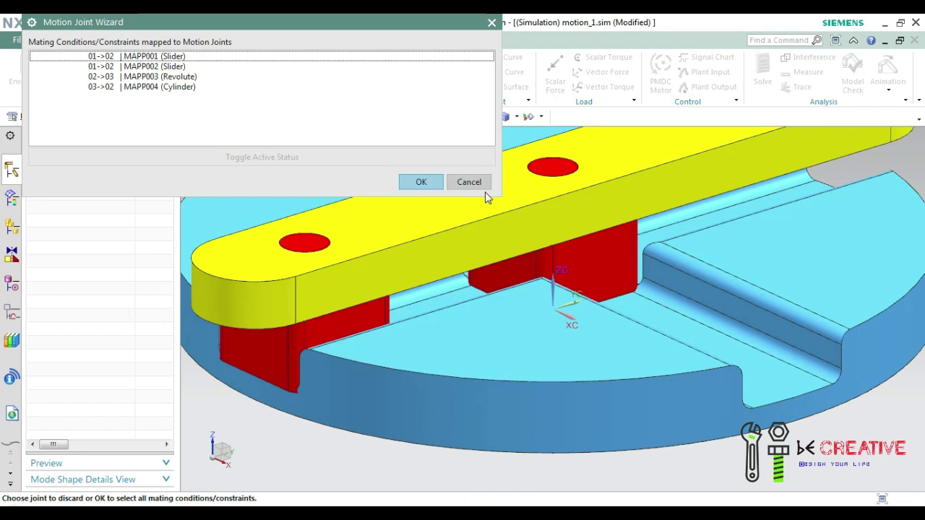
{"action": "left_click", "coordinate": [473, 182]}
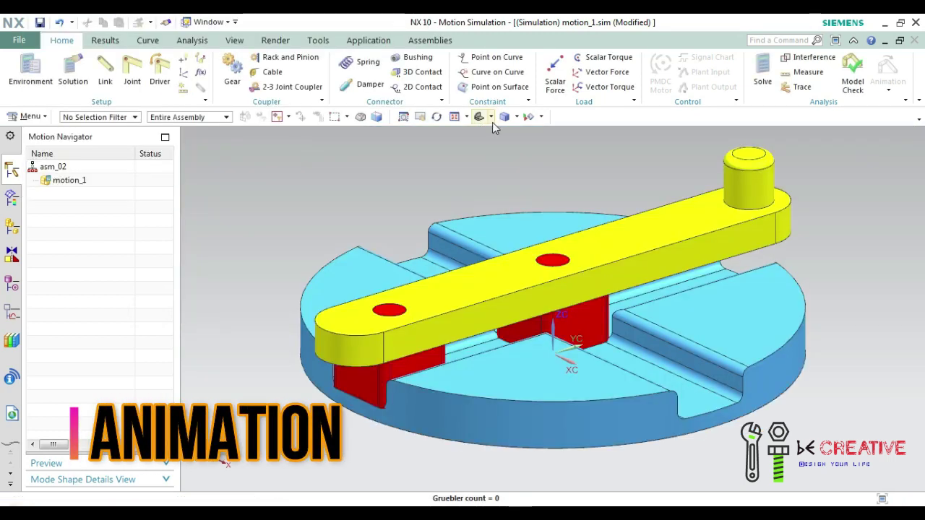
Create link L001 from the round base, fixed to ground
{"action": "left_click", "coordinate": [453, 114]}
{"action": "left_click", "coordinate": [107, 81]}
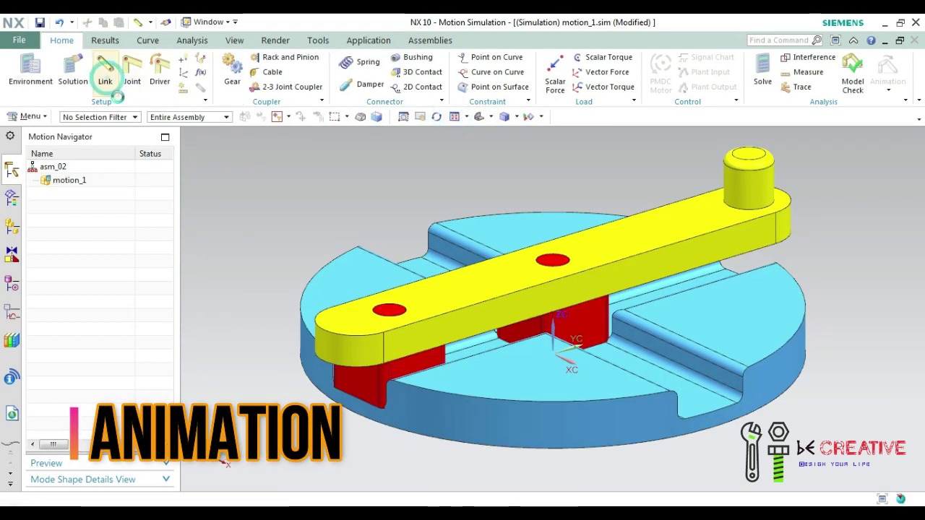
{"action": "left_click", "coordinate": [501, 390]}
{"action": "left_click", "coordinate": [63, 172]}
{"action": "left_click", "coordinate": [193, 255]}
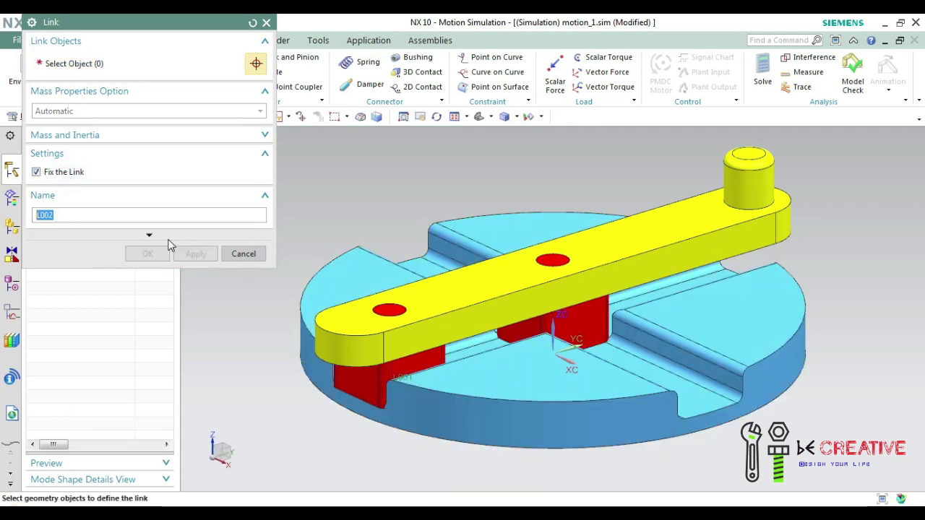
Add free links L002–L004 from the left and centre red blocks and the yellow arm
{"action": "left_click", "coordinate": [69, 175]}
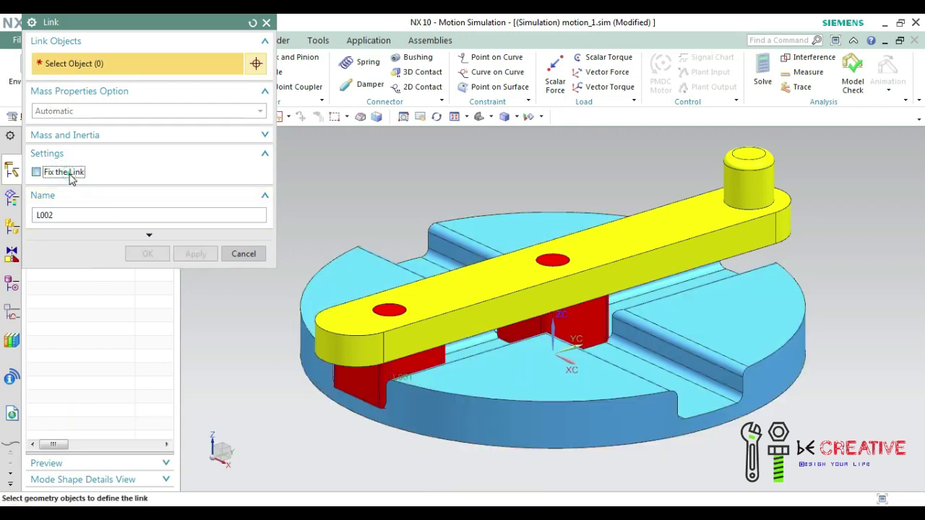
{"action": "left_click", "coordinate": [363, 378]}
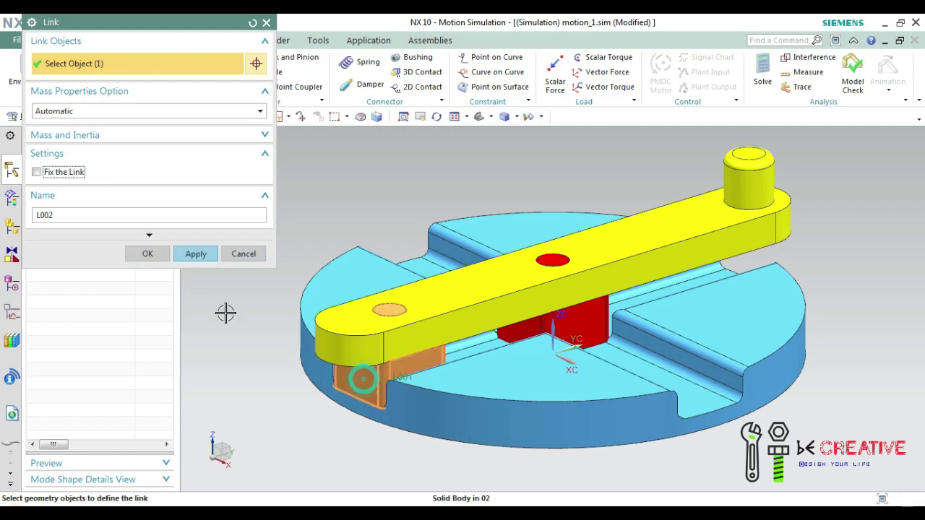
{"action": "left_click", "coordinate": [196, 253]}
{"action": "left_click", "coordinate": [578, 329]}
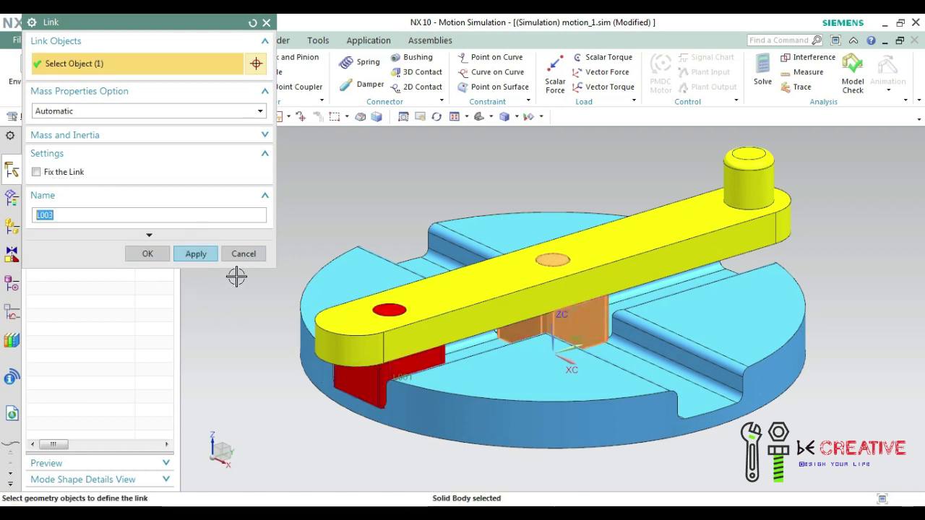
{"action": "left_click", "coordinate": [203, 256]}
{"action": "left_click", "coordinate": [637, 255]}
{"action": "left_click", "coordinate": [192, 252]}
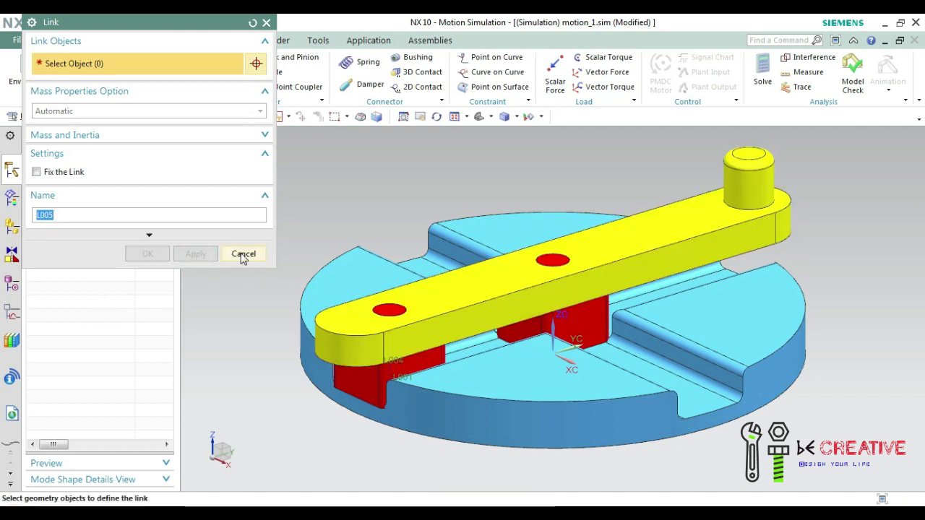
{"action": "left_click", "coordinate": [243, 254]}
{"action": "left_click", "coordinate": [46, 193]}
{"action": "left_click", "coordinate": [46, 261]}
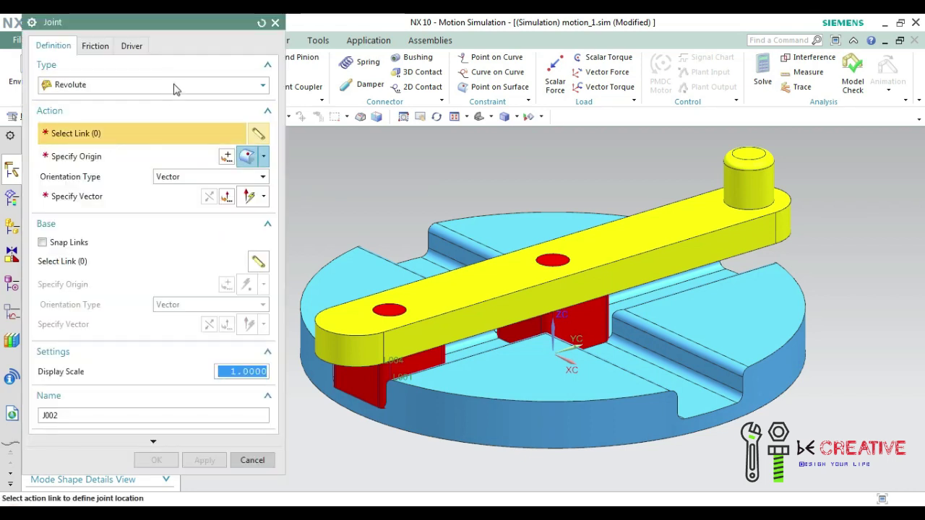
Start a slider joint on the left red block, with its origin at the left hole's arc centre and its sliding direction set
{"action": "left_click", "coordinate": [176, 85]}
{"action": "left_click", "coordinate": [146, 113]}
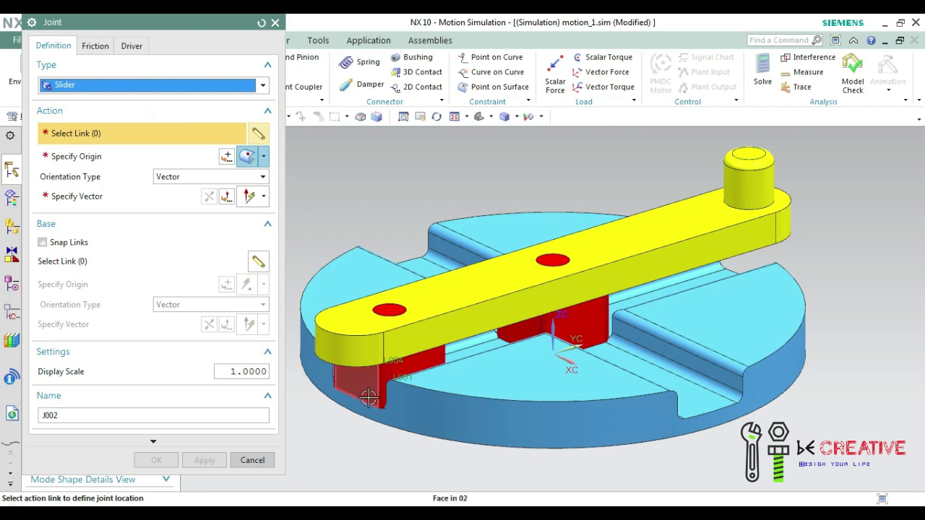
{"action": "left_click", "coordinate": [356, 375]}
{"action": "left_click", "coordinate": [263, 156]}
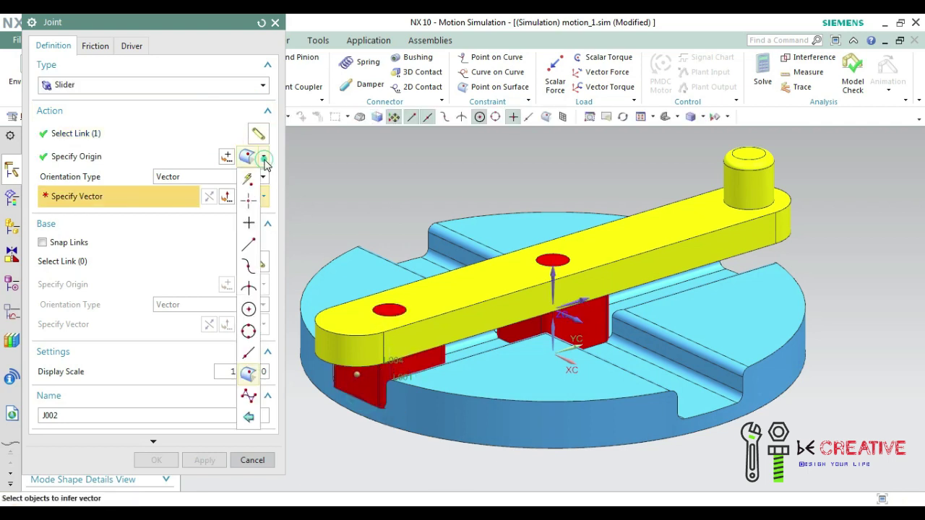
{"action": "left_click", "coordinate": [248, 309]}
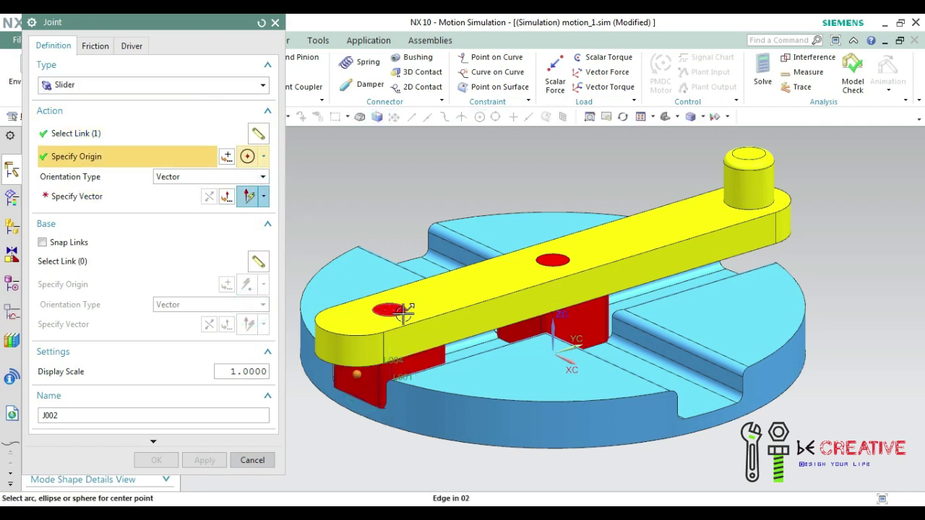
{"action": "left_click", "coordinate": [403, 312]}
{"action": "left_click", "coordinate": [555, 280]}
{"action": "left_click", "coordinate": [154, 263]}
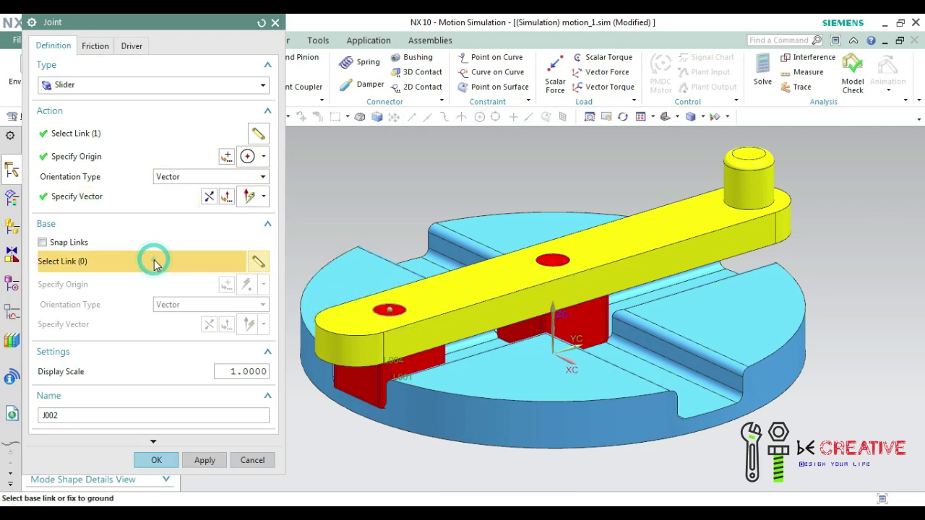
Re-place the origin at the hole centre, choose the round base as base link, and create J002
{"action": "left_click", "coordinate": [262, 159]}
{"action": "left_click", "coordinate": [248, 310]}
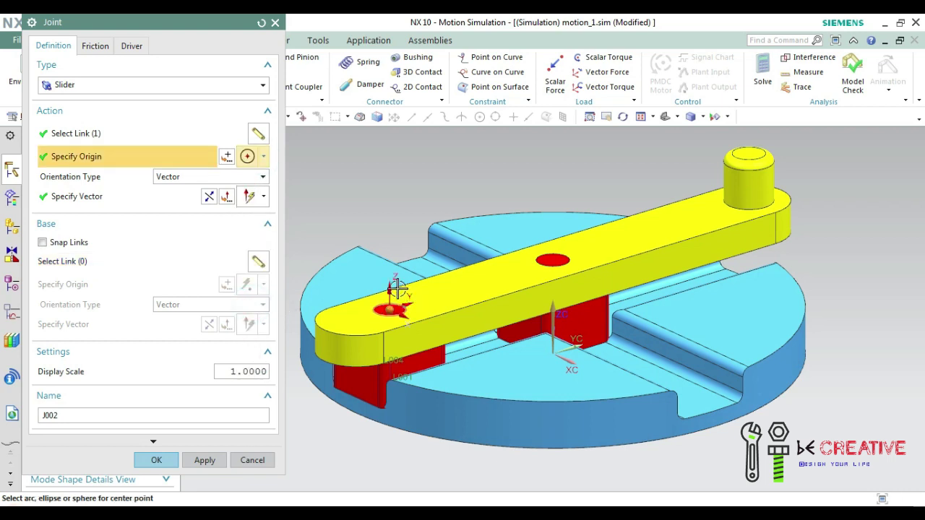
{"action": "left_click", "coordinate": [159, 196]}
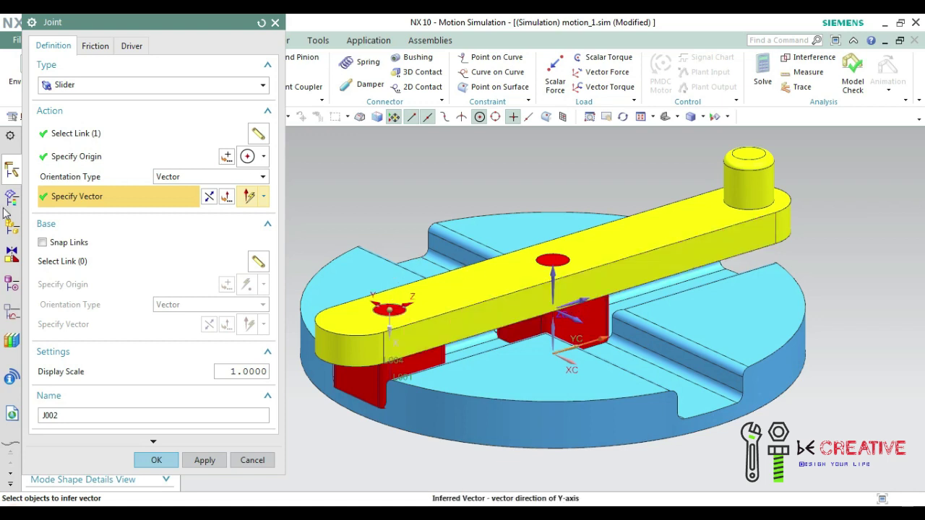
{"action": "left_click", "coordinate": [133, 266]}
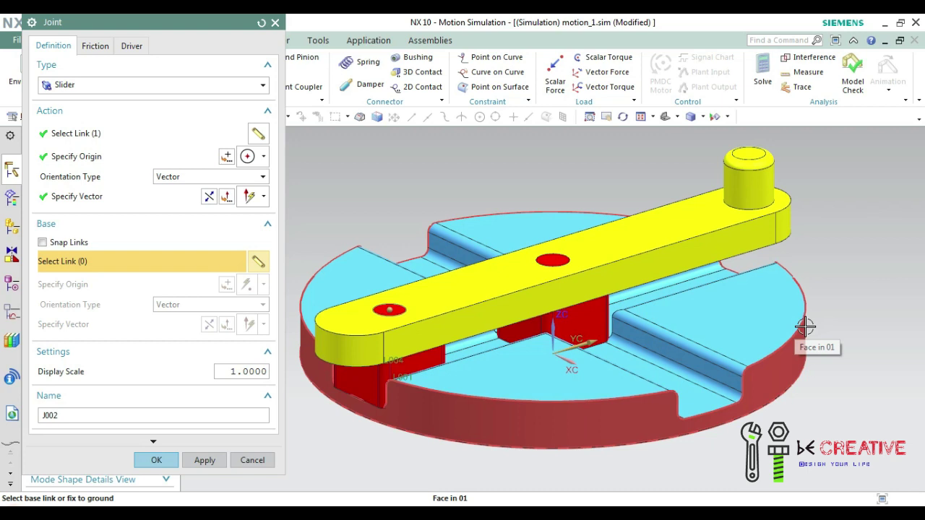
{"action": "middle_click_drag", "start_coordinate": [805, 327], "coordinate": [810, 336]}
{"action": "mouse_move", "coordinate": [827, 326]}
{"action": "middle_mouse_down"}
{"action": "mouse_move", "coordinate": [803, 342]}
{"action": "mouse_move", "coordinate": [800, 324]}
{"action": "middle_mouse_up"}
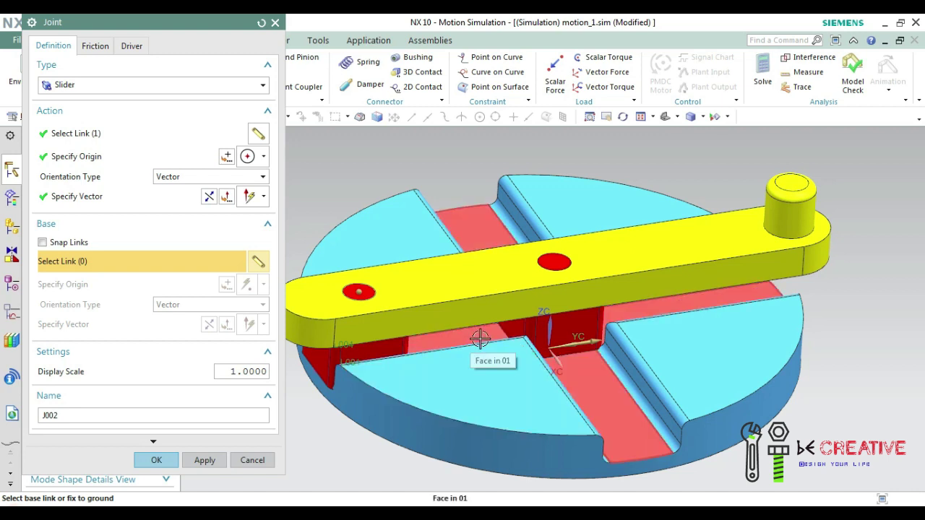
{"action": "left_click", "coordinate": [480, 338]}
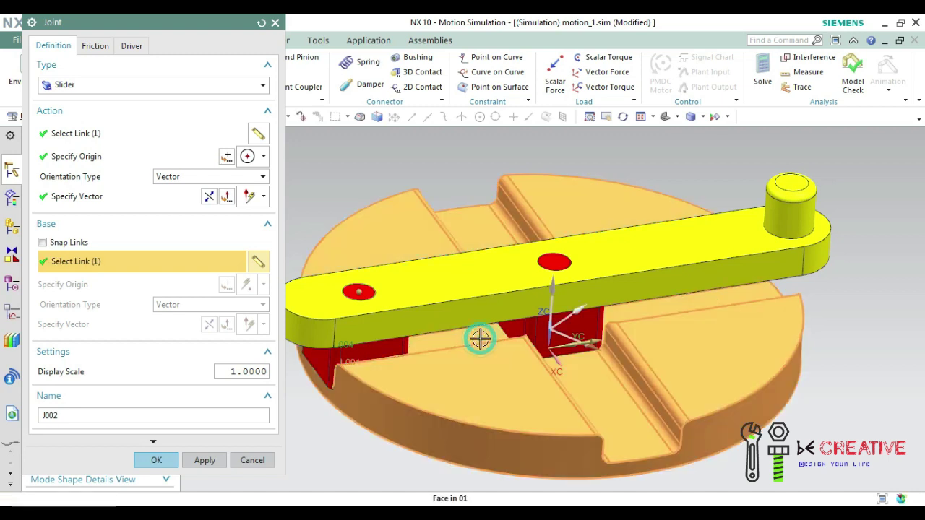
{"action": "left_click", "coordinate": [206, 461]}
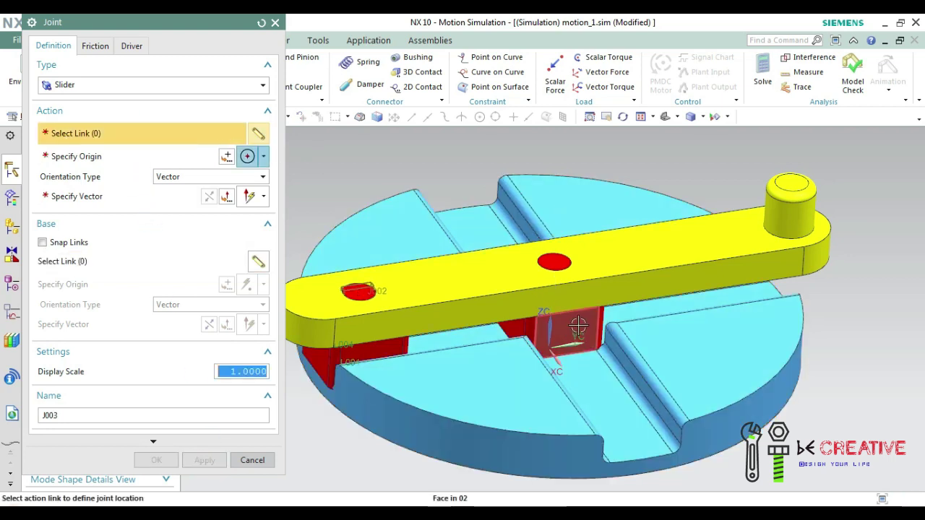
Create slider joint J003 at the red circle's centre, sliding along X against the base plate
{"action": "left_click", "coordinate": [540, 328]}
{"action": "left_click", "coordinate": [265, 157]}
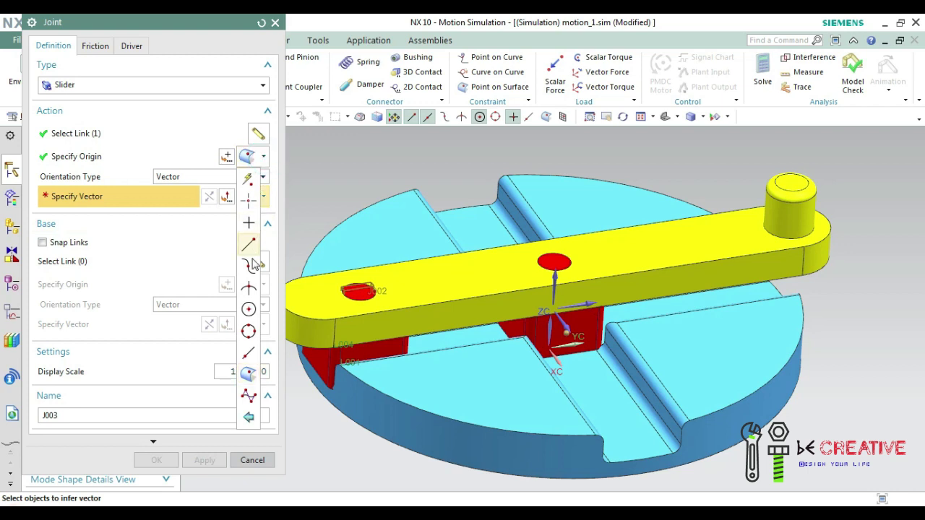
{"action": "left_click", "coordinate": [249, 309]}
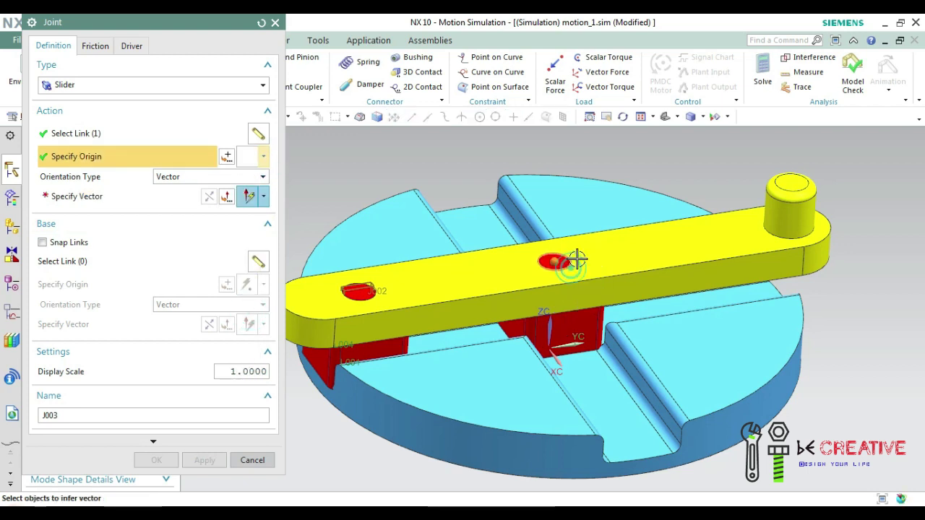
{"action": "left_click", "coordinate": [572, 262]}
{"action": "left_click", "coordinate": [571, 350]}
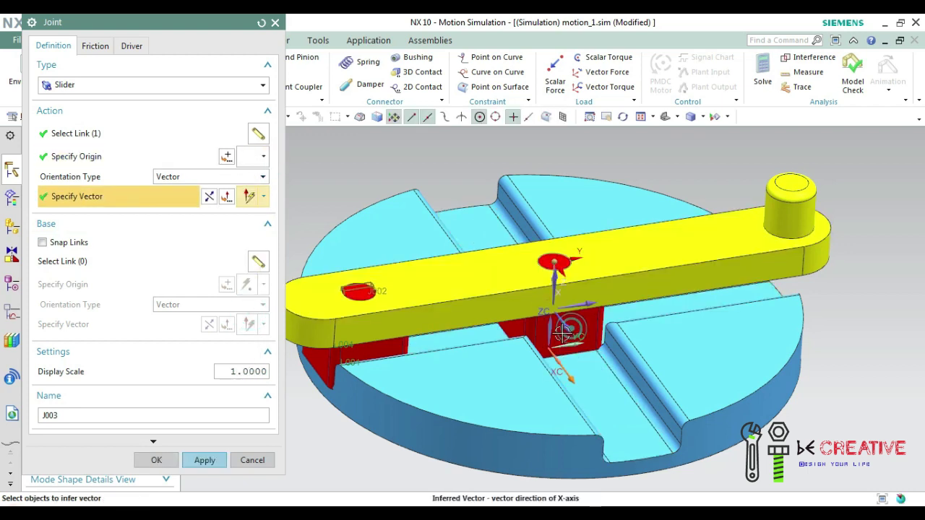
{"action": "left_click", "coordinate": [207, 263]}
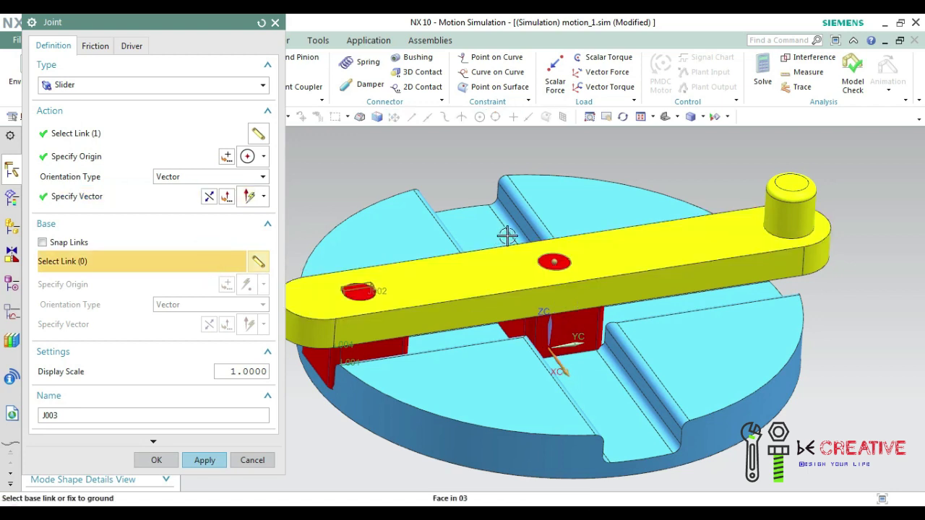
{"action": "left_click", "coordinate": [599, 397]}
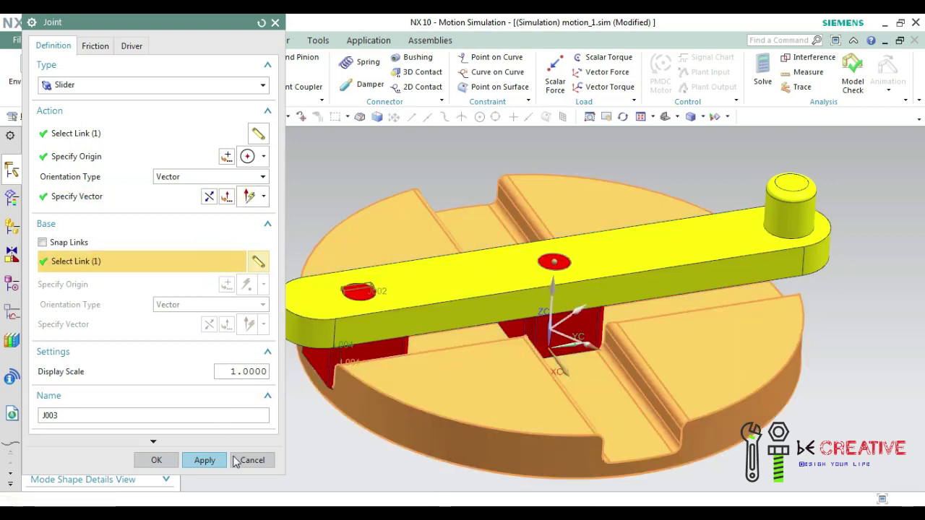
{"action": "left_click", "coordinate": [204, 461]}
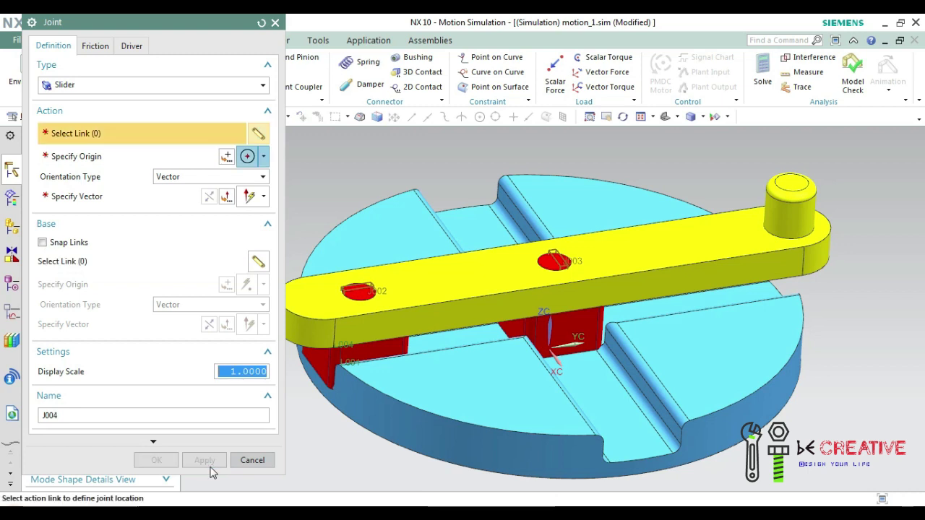
Create revolute joint J004 at the yellow bar's middle hole, Z axis, based on the centre red block
{"action": "left_click", "coordinate": [108, 86]}
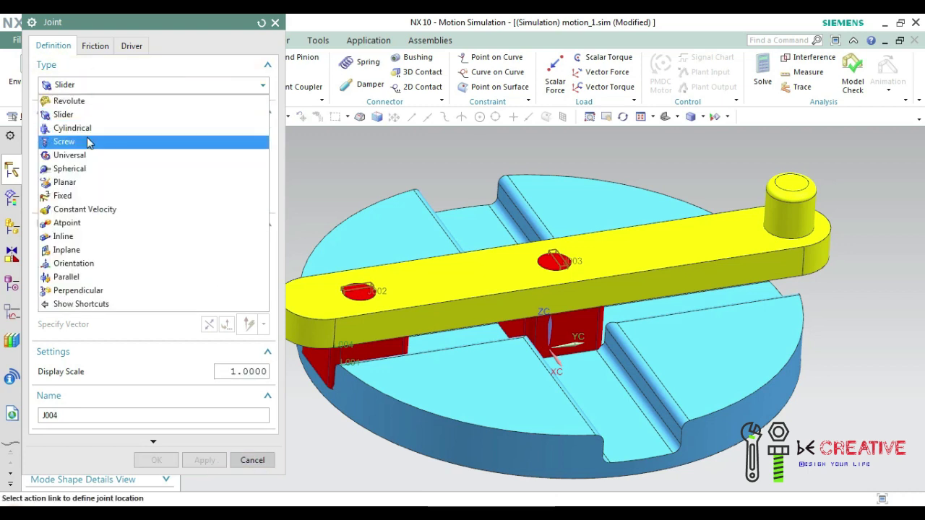
{"action": "left_click", "coordinate": [95, 102]}
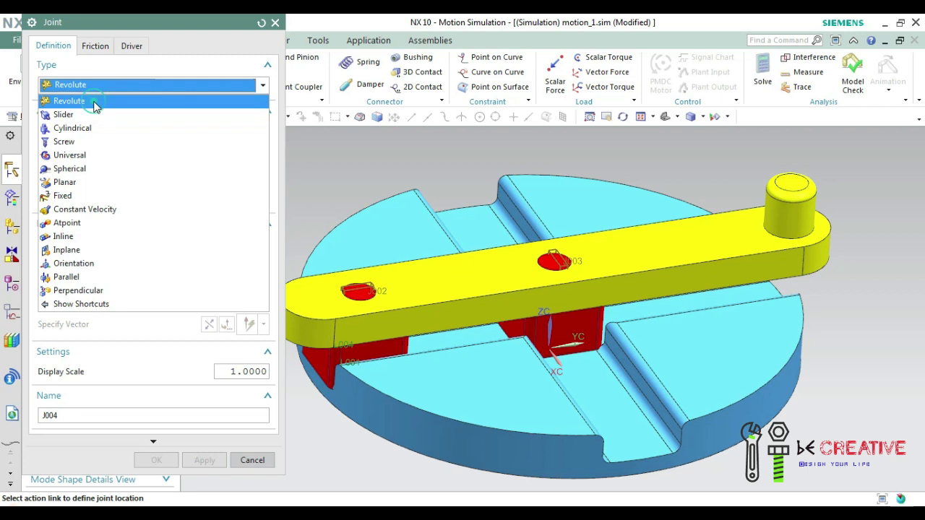
{"action": "left_click", "coordinate": [706, 235]}
{"action": "left_click", "coordinate": [264, 156]}
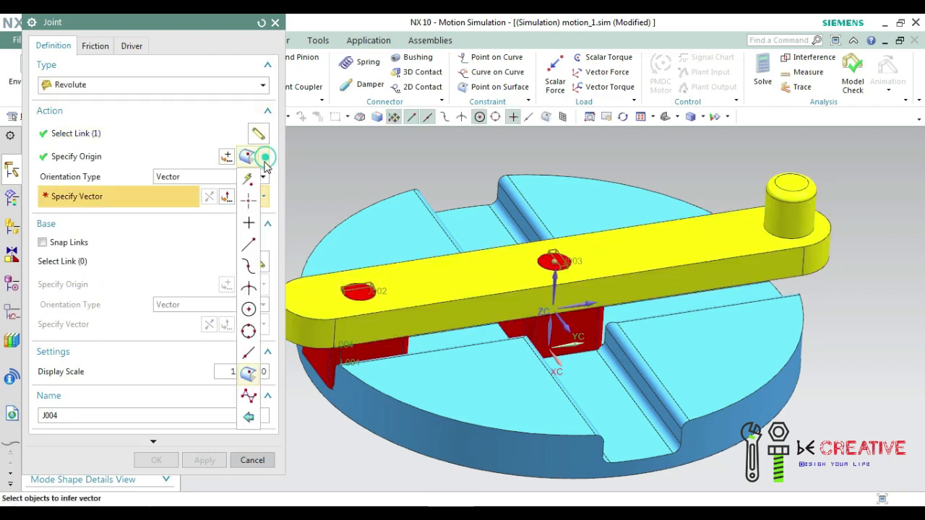
{"action": "left_click", "coordinate": [250, 306]}
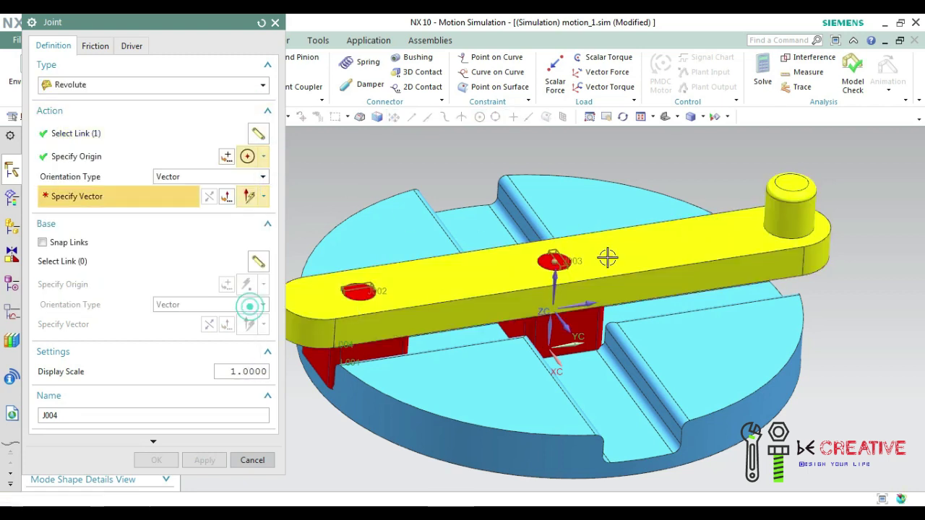
{"action": "left_click", "coordinate": [543, 253]}
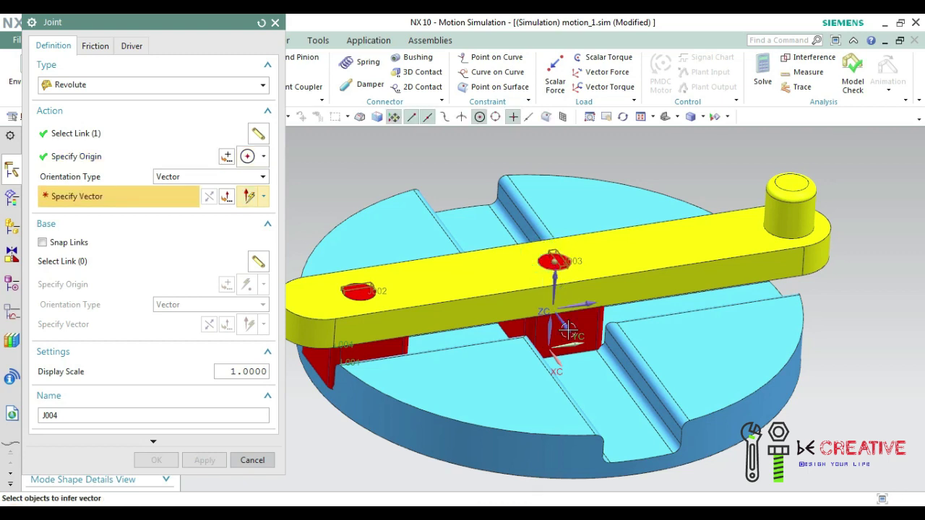
{"action": "left_click", "coordinate": [556, 293]}
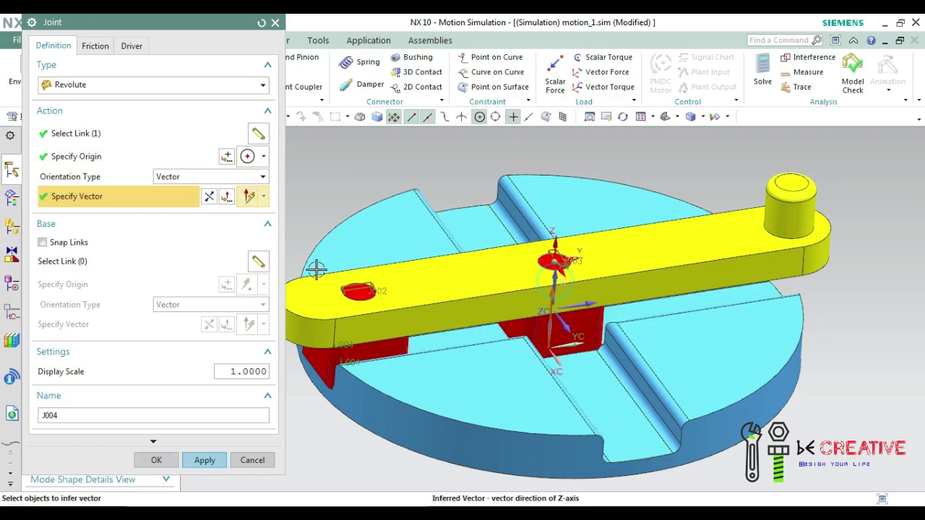
{"action": "left_click", "coordinate": [159, 264]}
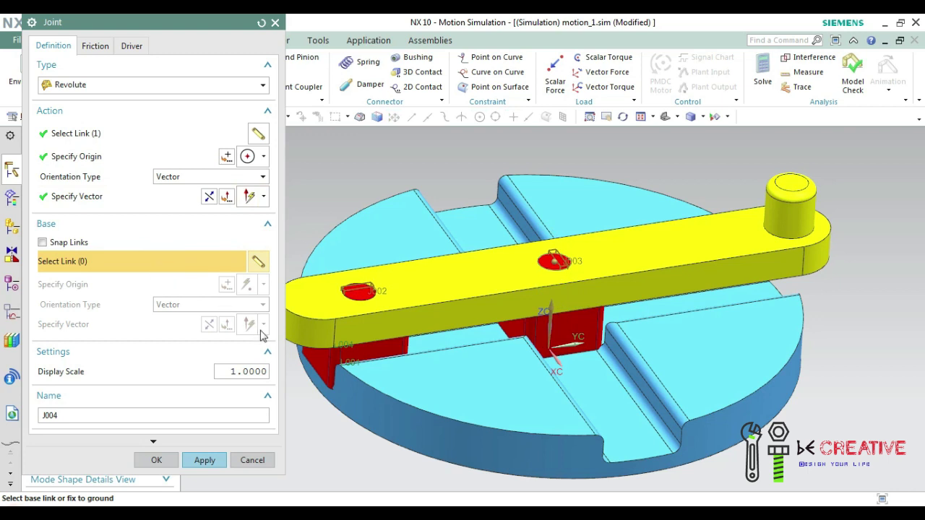
{"action": "left_click", "coordinate": [590, 322]}
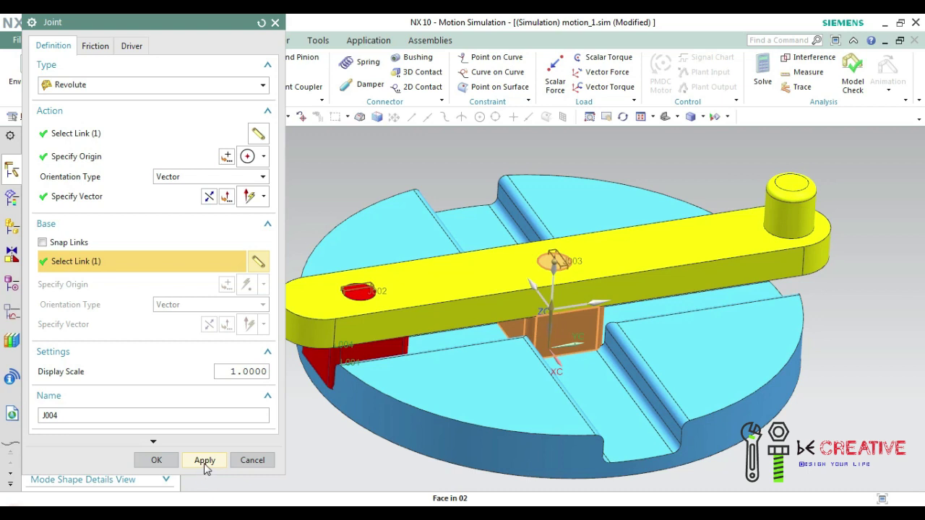
{"action": "left_click", "coordinate": [205, 463]}
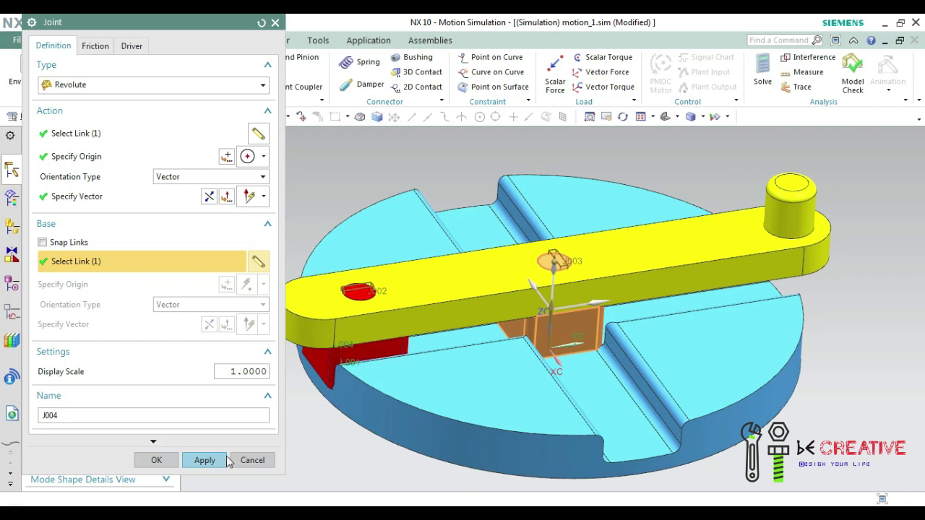
{"action": "left_click", "coordinate": [205, 461]}
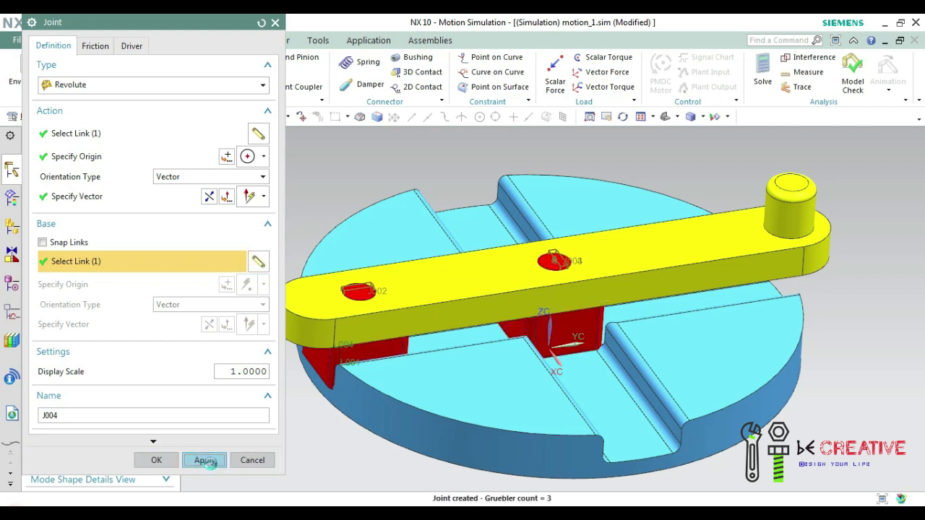
{"action": "left_click", "coordinate": [249, 461]}
{"action": "left_click", "coordinate": [92, 234]}
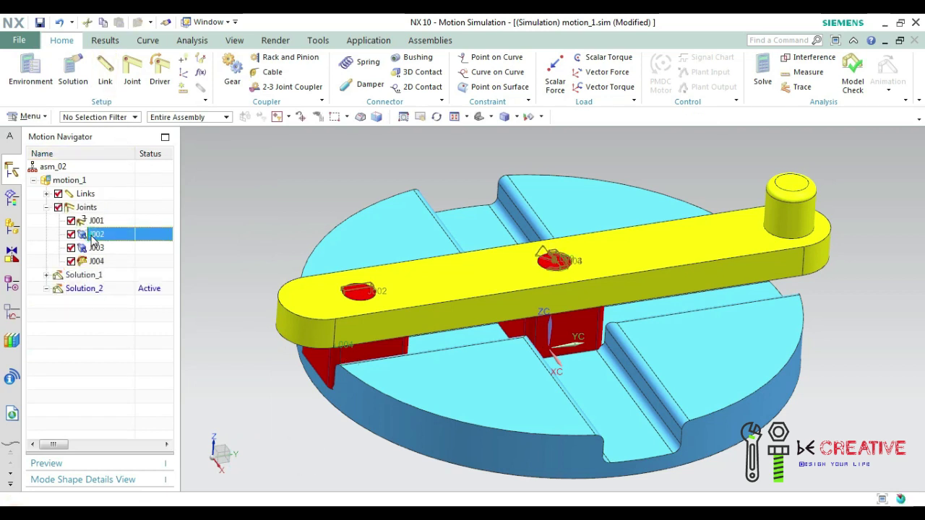
{"action": "left_click", "coordinate": [94, 248]}
{"action": "left_click", "coordinate": [97, 261]}
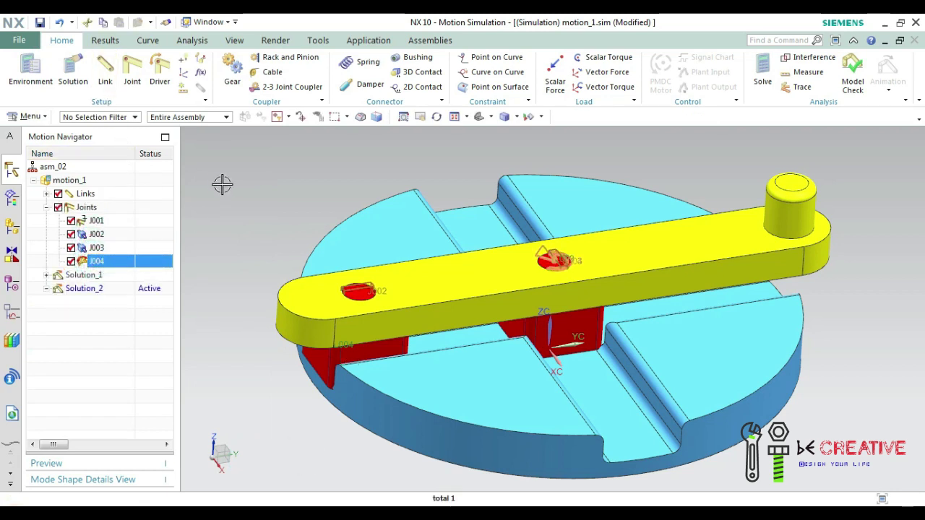
{"action": "left_click", "coordinate": [85, 289]}
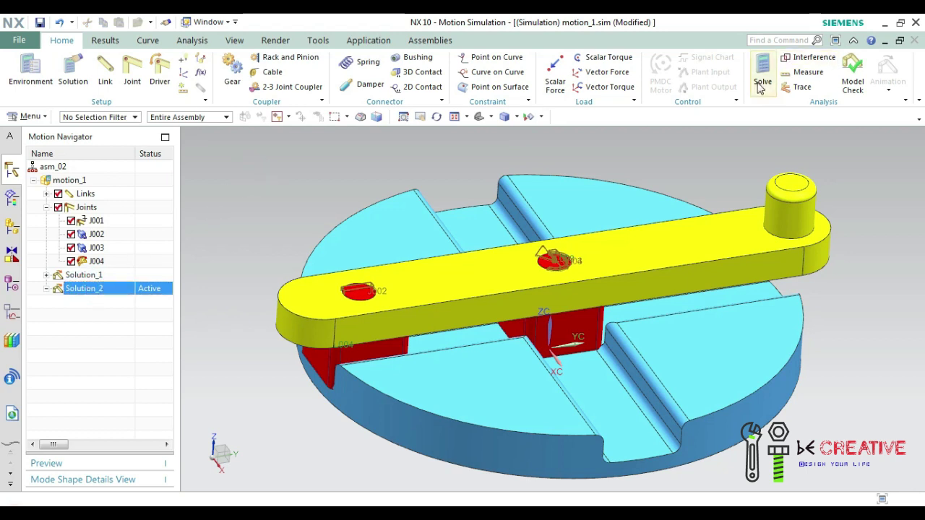
{"action": "right_click", "coordinate": [98, 291]}
{"action": "left_click", "coordinate": [126, 296]}
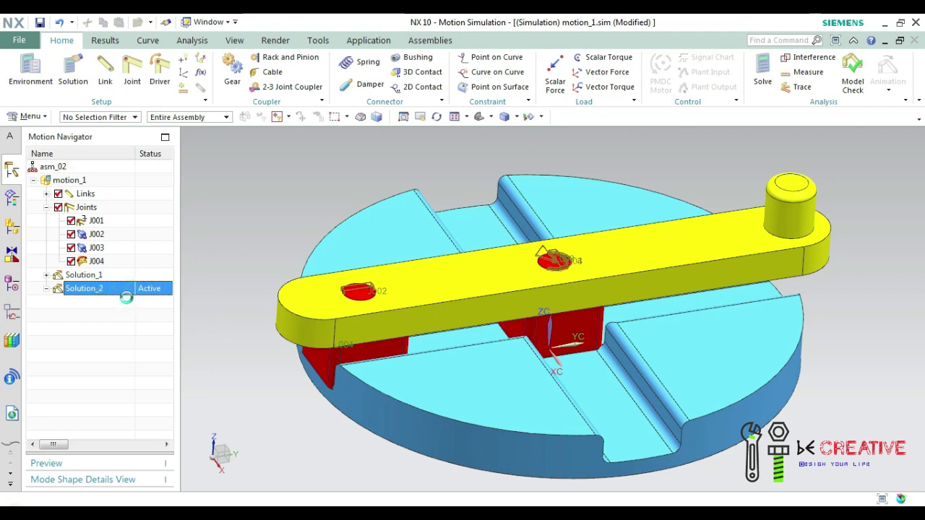
{"action": "double_click", "coordinate": [181, 320]}
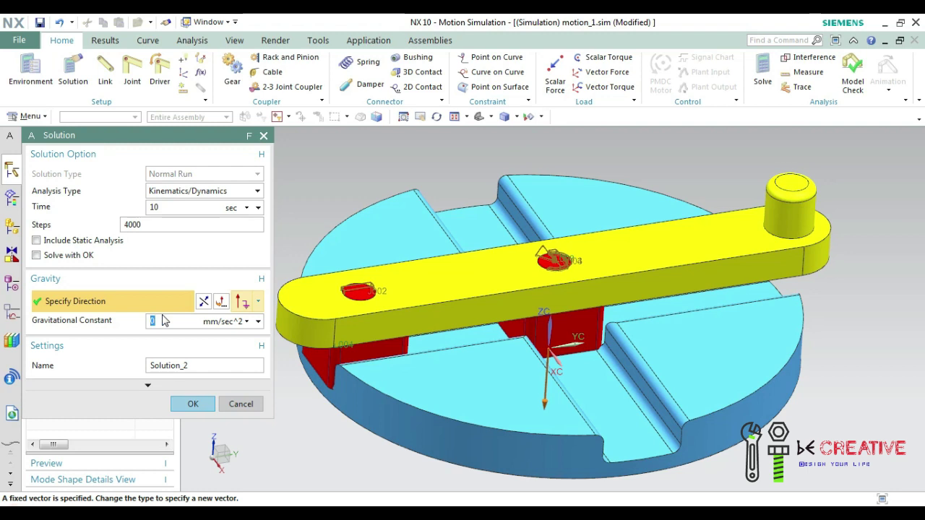
{"action": "left_click", "coordinate": [195, 404]}
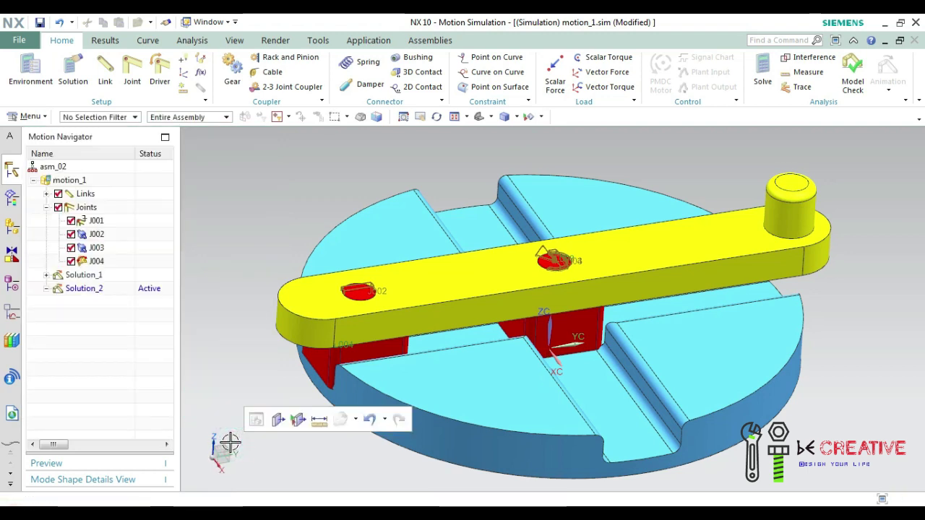
Edit joint J002, reselecting its base link after reviewing the friction and driver settings
{"action": "right_click", "coordinate": [95, 236]}
{"action": "left_click", "coordinate": [120, 239]}
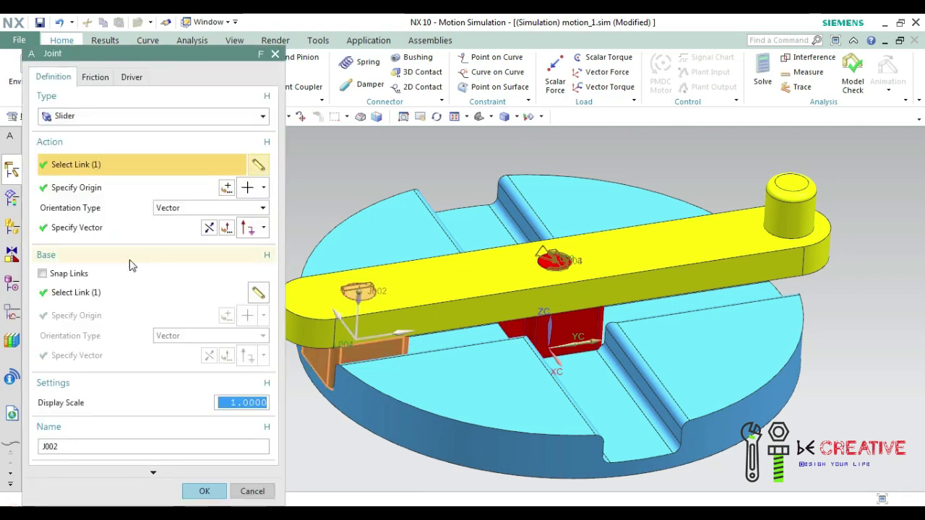
{"action": "left_click", "coordinate": [140, 300]}
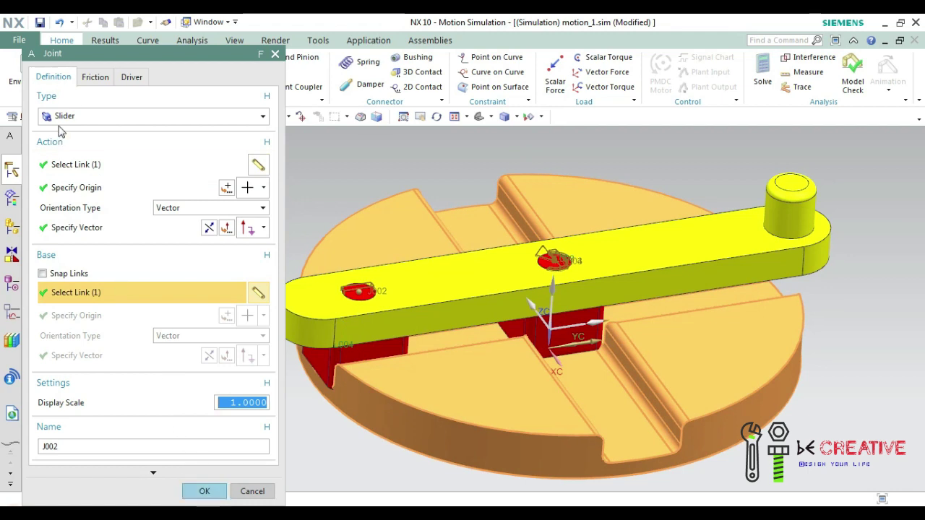
{"action": "left_click", "coordinate": [94, 76]}
{"action": "left_click", "coordinate": [131, 77]}
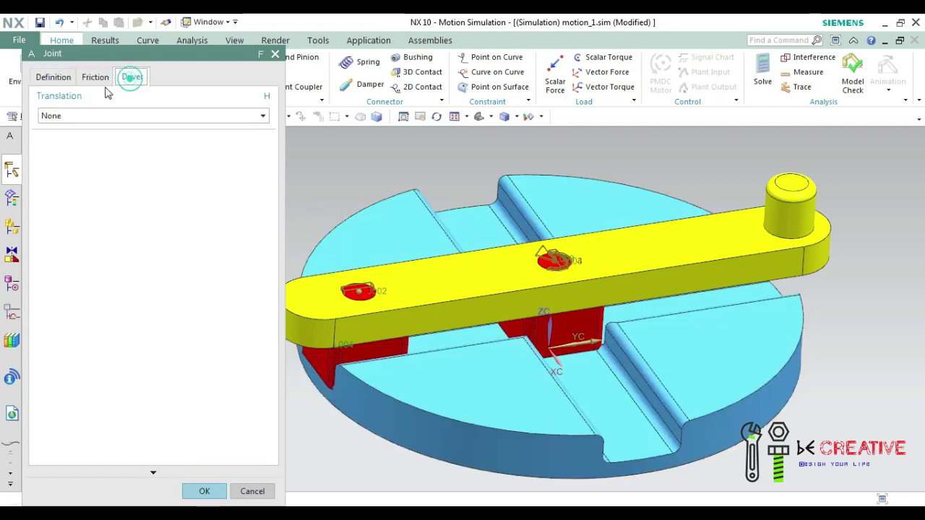
{"action": "left_click", "coordinate": [51, 77]}
{"action": "left_click", "coordinate": [205, 492]}
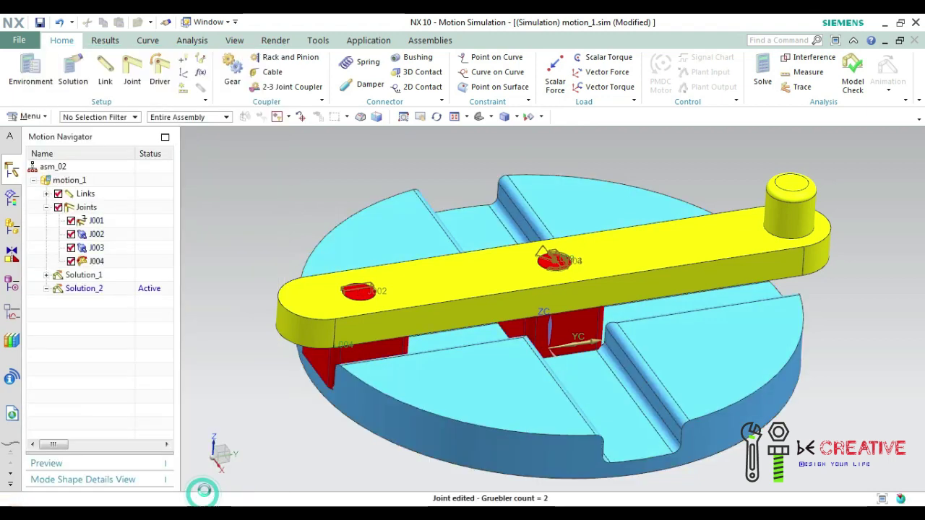
Edit joint J004, reselecting the centre red block as its base link
{"action": "right_click", "coordinate": [98, 250]}
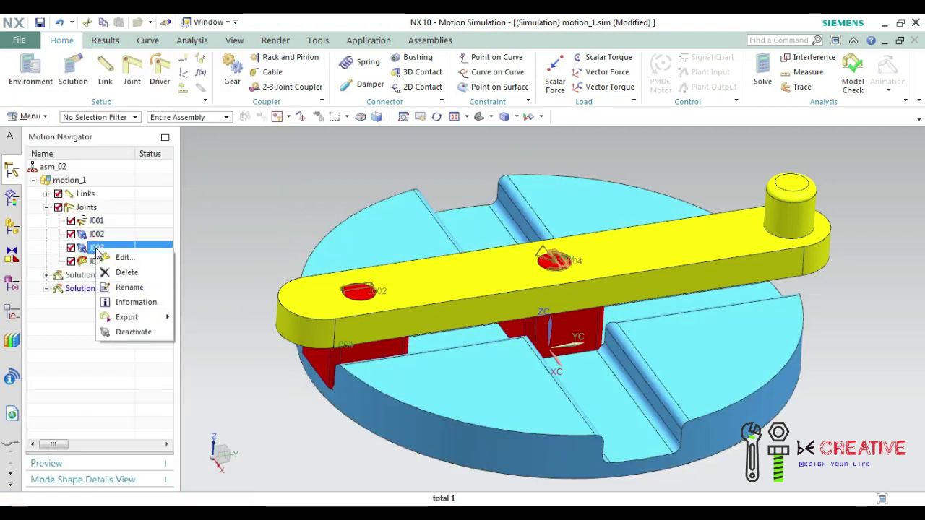
{"action": "key", "text": "Escape"}
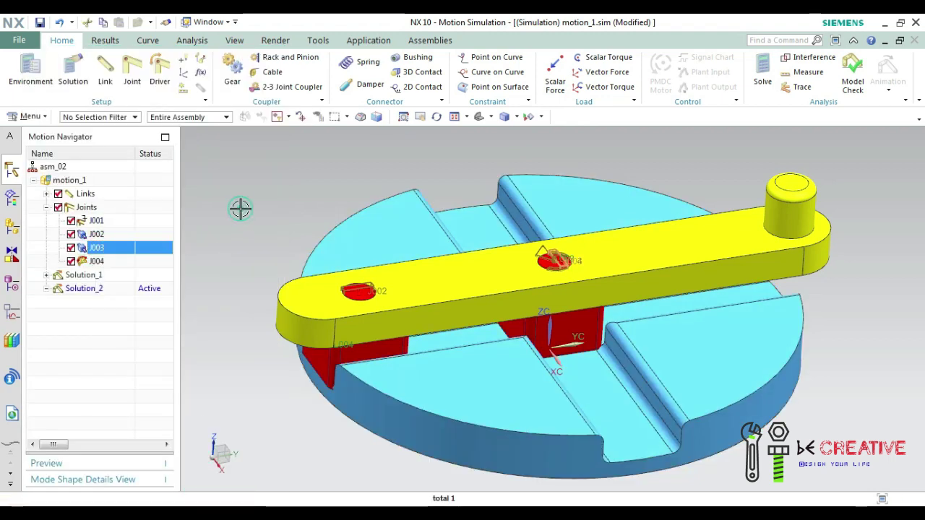
{"action": "left_click", "coordinate": [96, 261]}
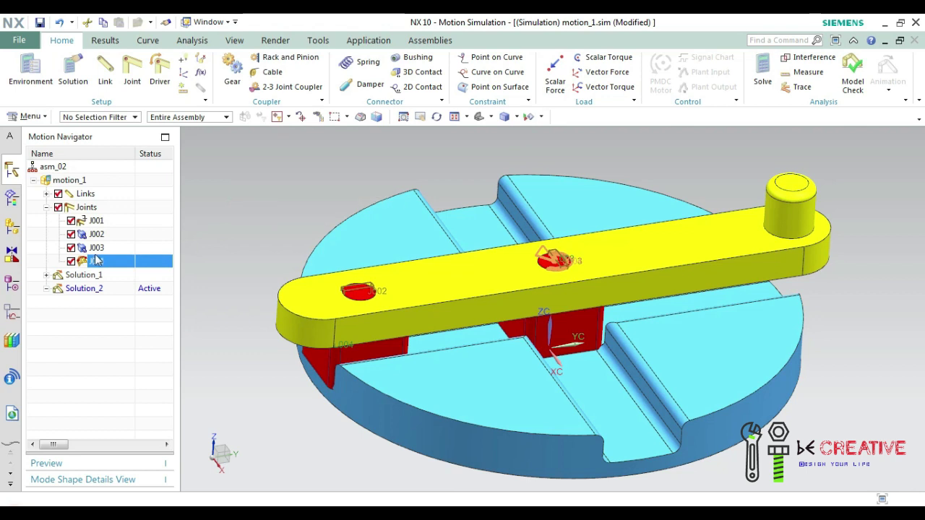
{"action": "right_click", "coordinate": [97, 264]}
{"action": "left_click", "coordinate": [121, 262]}
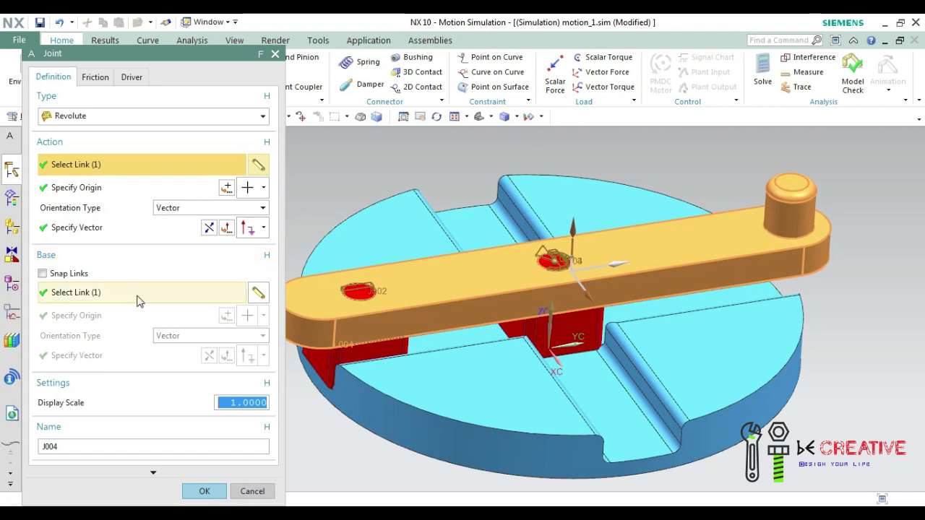
{"action": "left_click", "coordinate": [136, 294]}
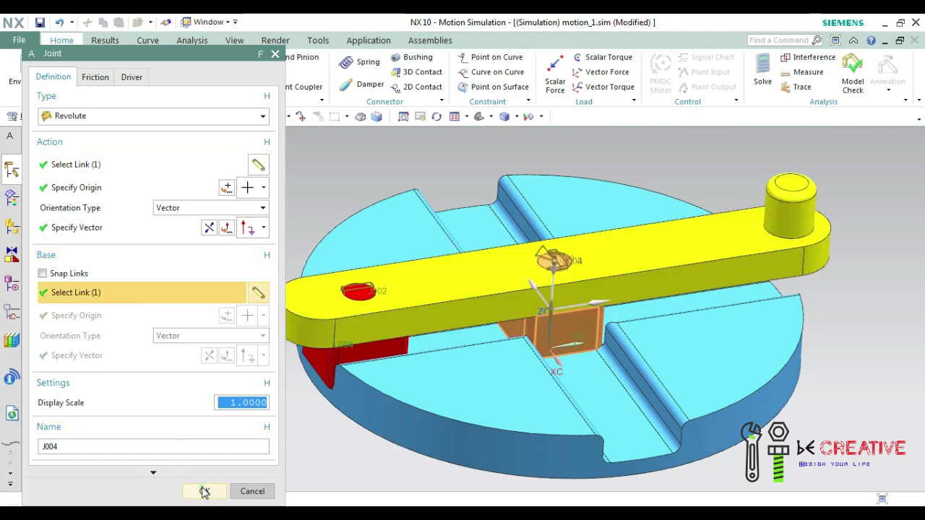
{"action": "left_click", "coordinate": [204, 492]}
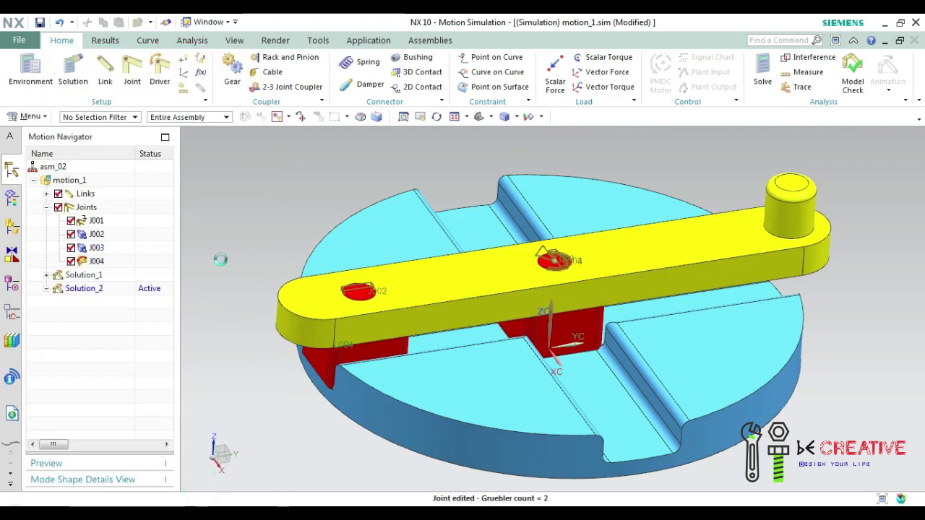
Create revolute joint J005 between the yellow bar and the left red slider, with arc-centre origin and Z axis
{"action": "left_click", "coordinate": [136, 80]}
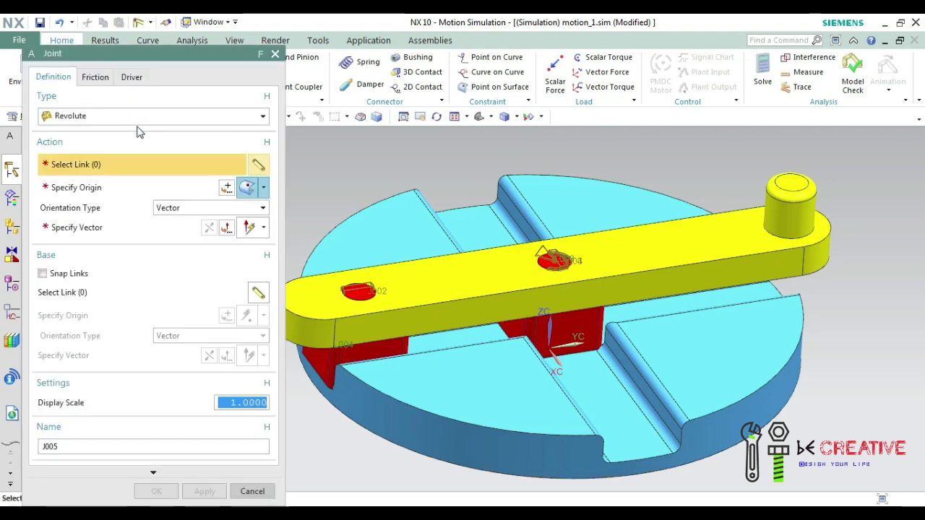
{"action": "left_click", "coordinate": [461, 276]}
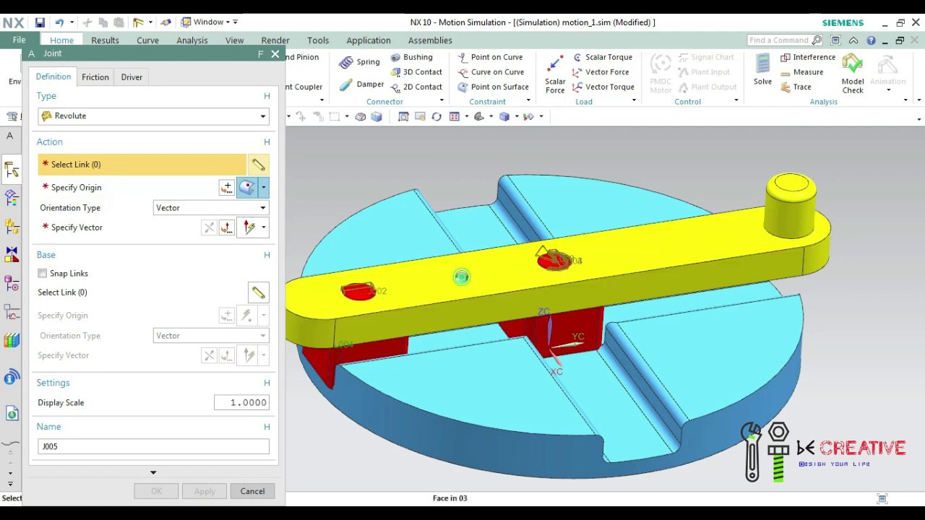
{"action": "left_click", "coordinate": [264, 226]}
{"action": "left_click", "coordinate": [249, 339]}
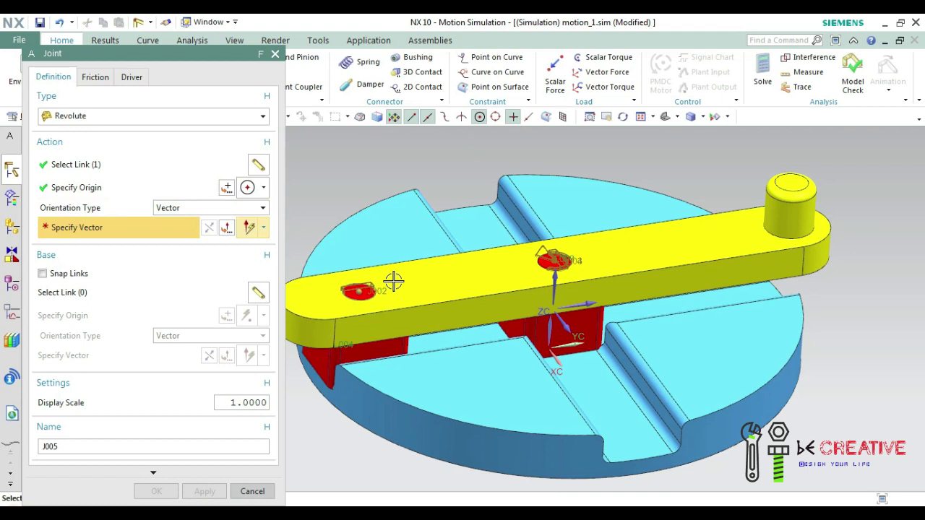
{"action": "left_click", "coordinate": [556, 281]}
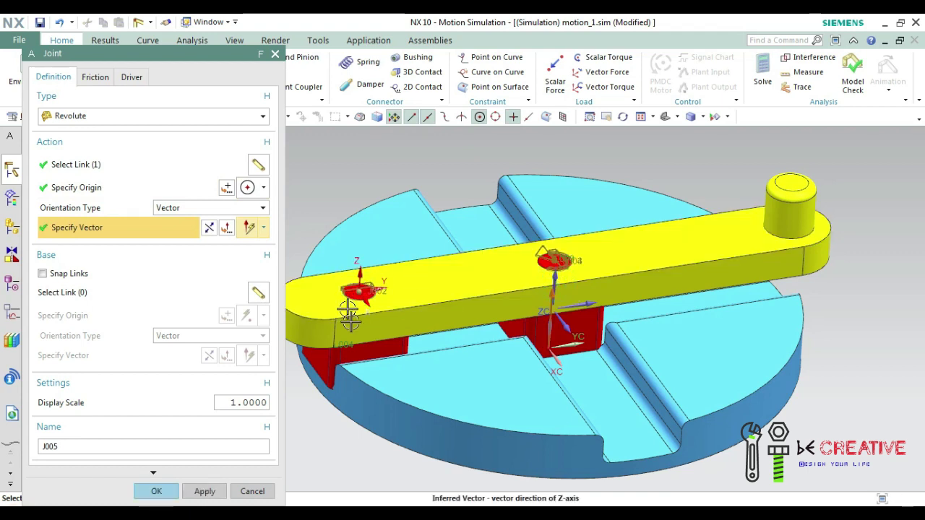
{"action": "left_click", "coordinate": [177, 293]}
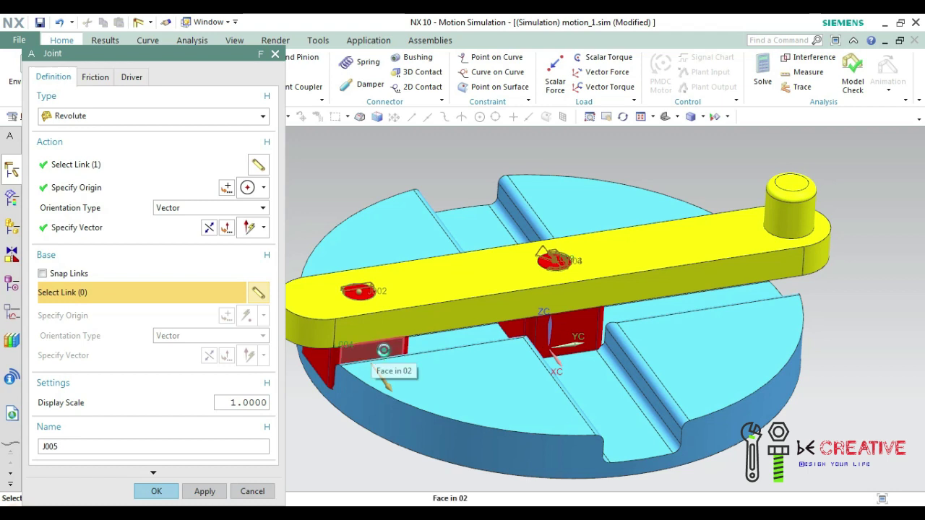
{"action": "left_click", "coordinate": [383, 350]}
{"action": "left_click", "coordinate": [155, 225]}
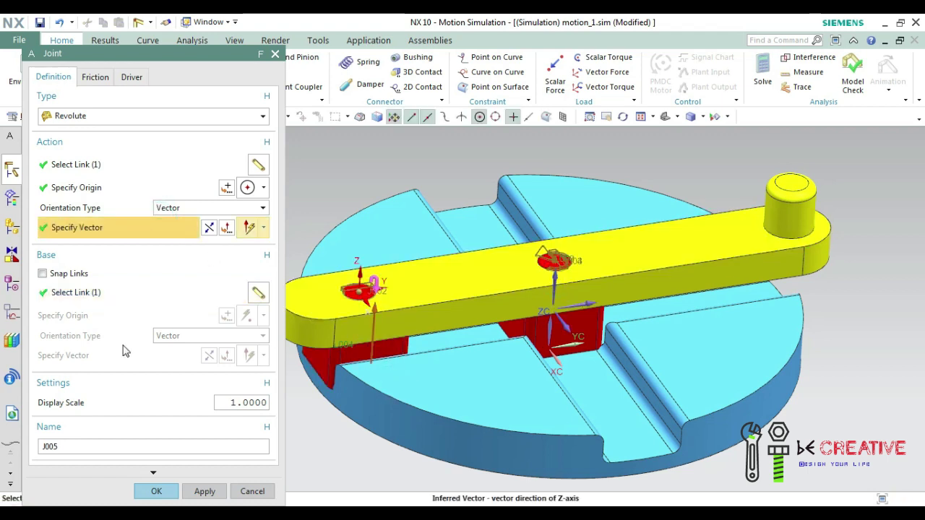
{"action": "left_click", "coordinate": [156, 491]}
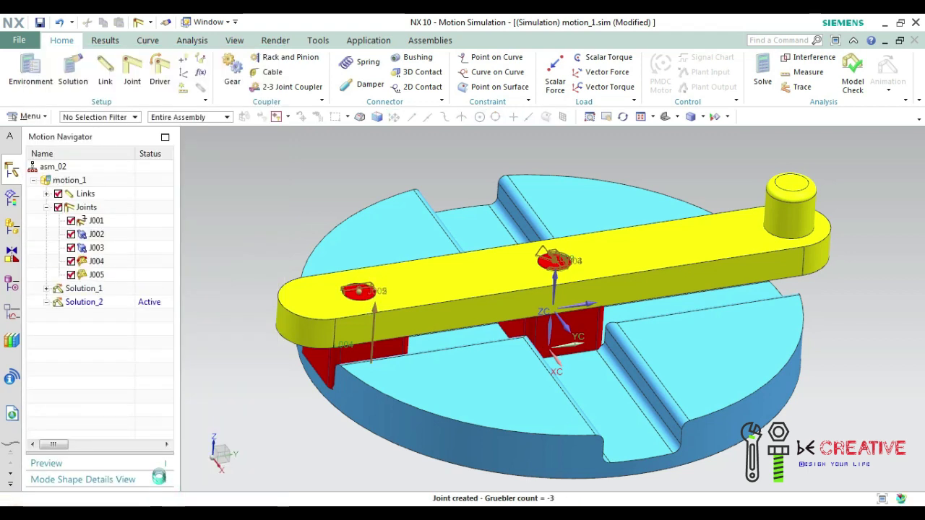
{"action": "left_click", "coordinate": [95, 275]}
{"action": "right_click", "coordinate": [95, 276]}
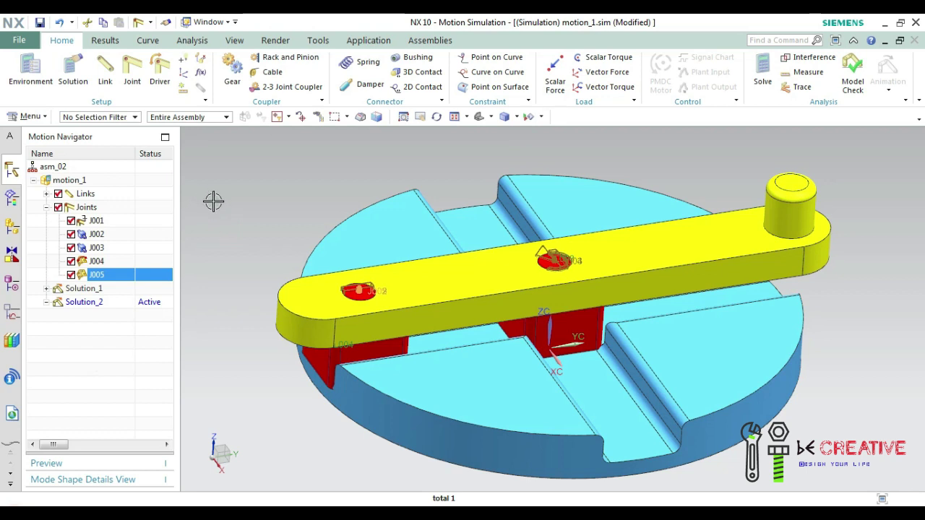
Create Solution_9 with default settings and solve it to 100%
{"action": "left_click", "coordinate": [77, 72]}
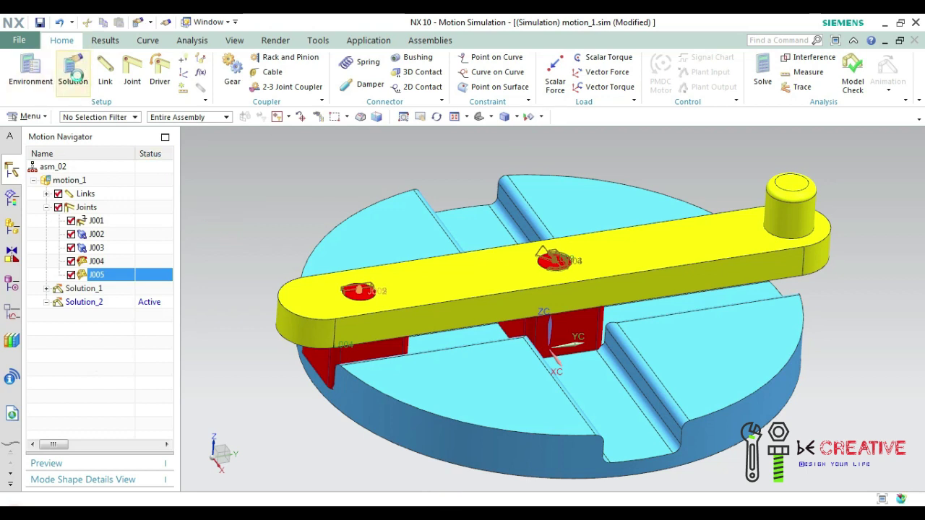
{"action": "left_click", "coordinate": [165, 239]}
{"action": "left_click", "coordinate": [146, 322]}
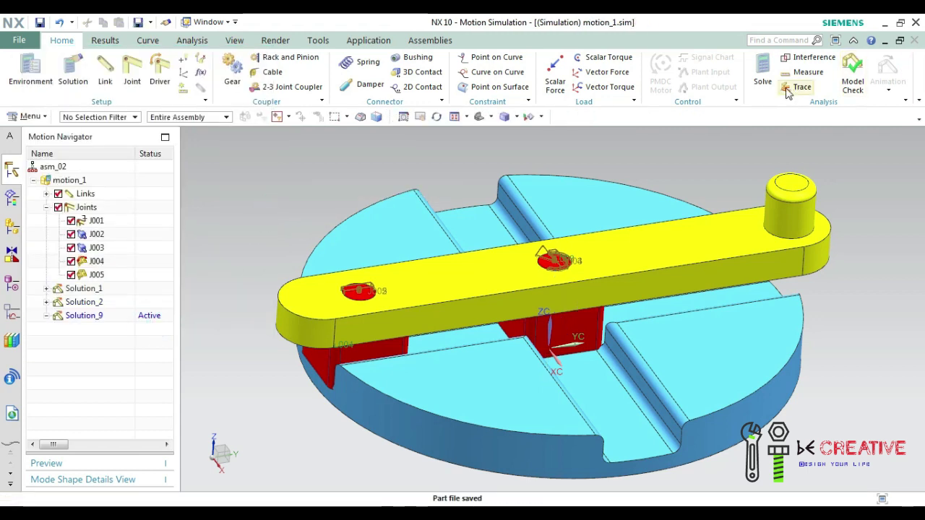
{"action": "left_click", "coordinate": [763, 68]}
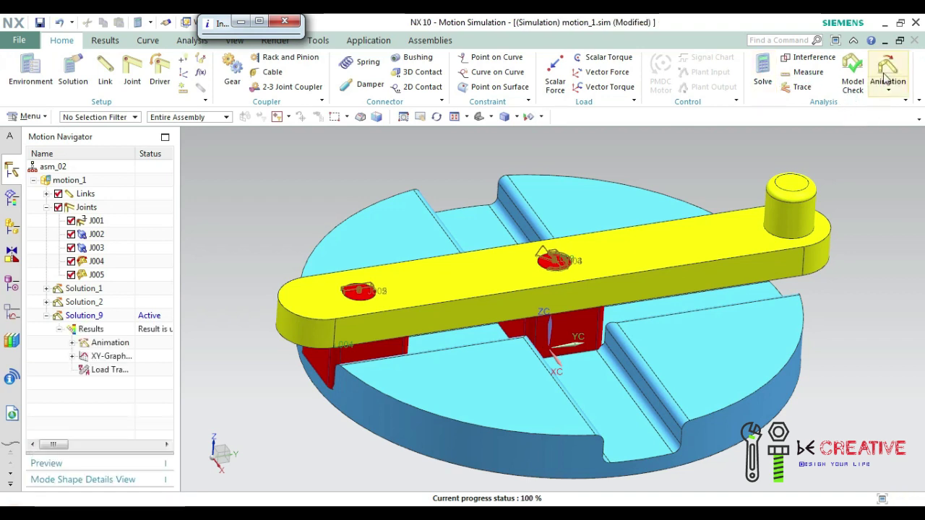
Play the Animation of the solved trammel motion
{"action": "left_click", "coordinate": [92, 154]}
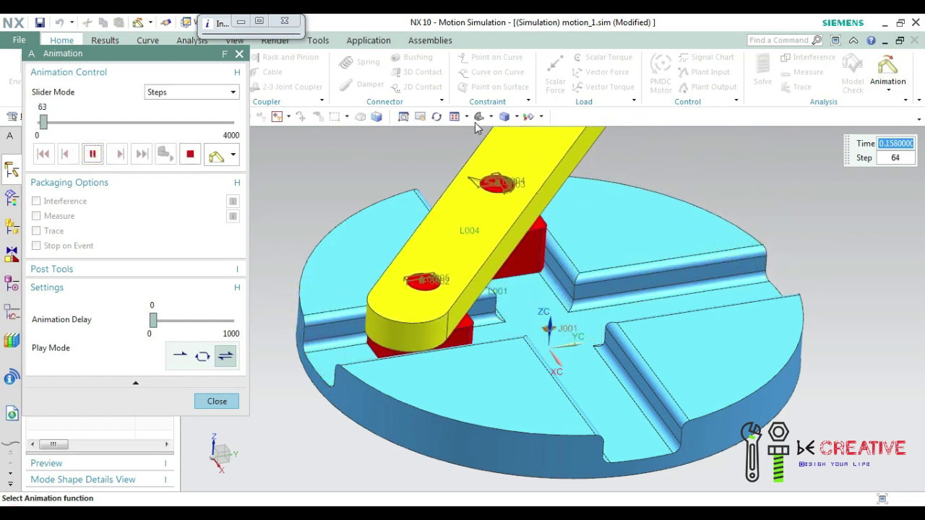
{"action": "key", "text": "Home"}
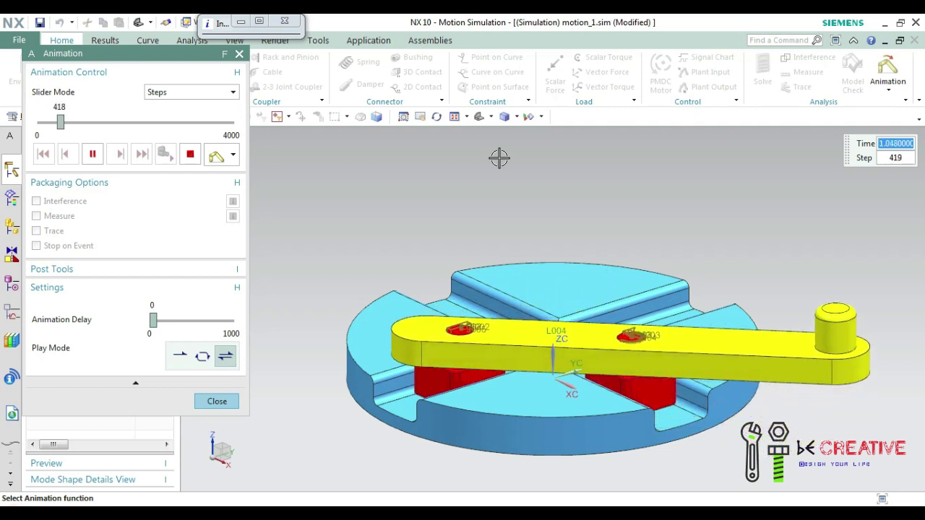
View the running mechanism from Top, return to an angled 3D view, then fit it all
{"action": "left_click", "coordinate": [490, 118]}
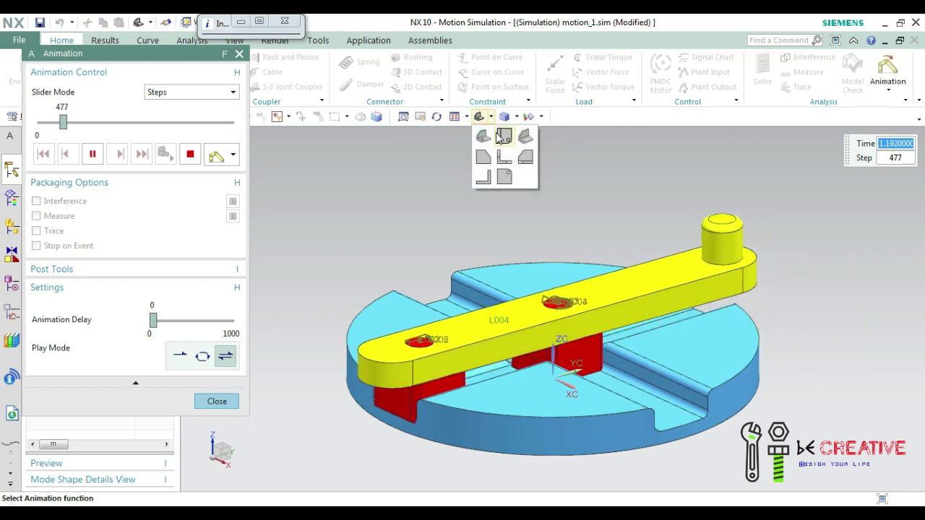
{"action": "left_click", "coordinate": [494, 132]}
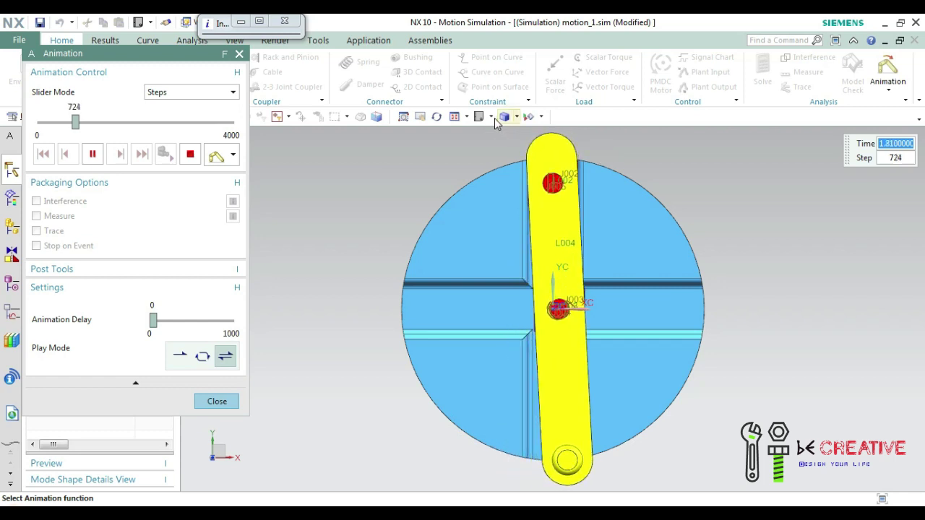
{"action": "left_click", "coordinate": [493, 118]}
{"action": "left_click", "coordinate": [523, 136]}
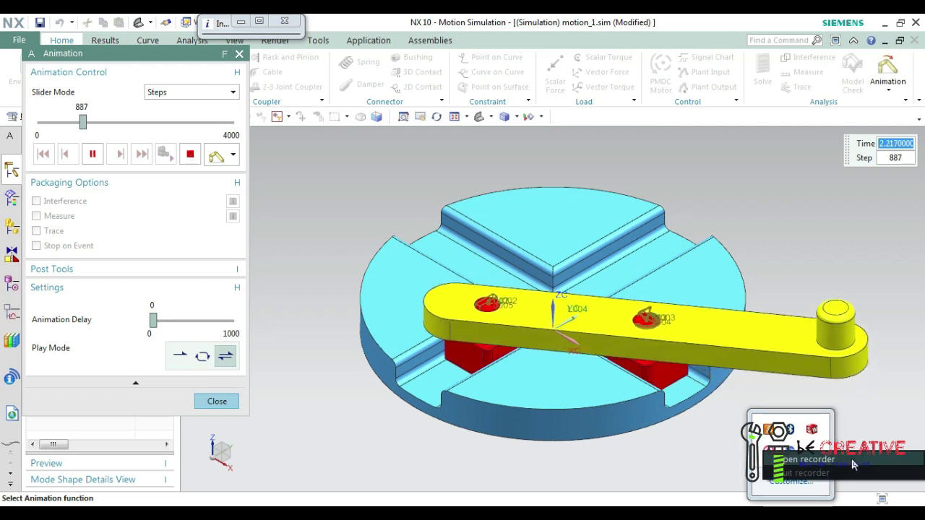
{"action": "left_click", "coordinate": [769, 454]}
{"action": "left_click", "coordinate": [877, 443]}
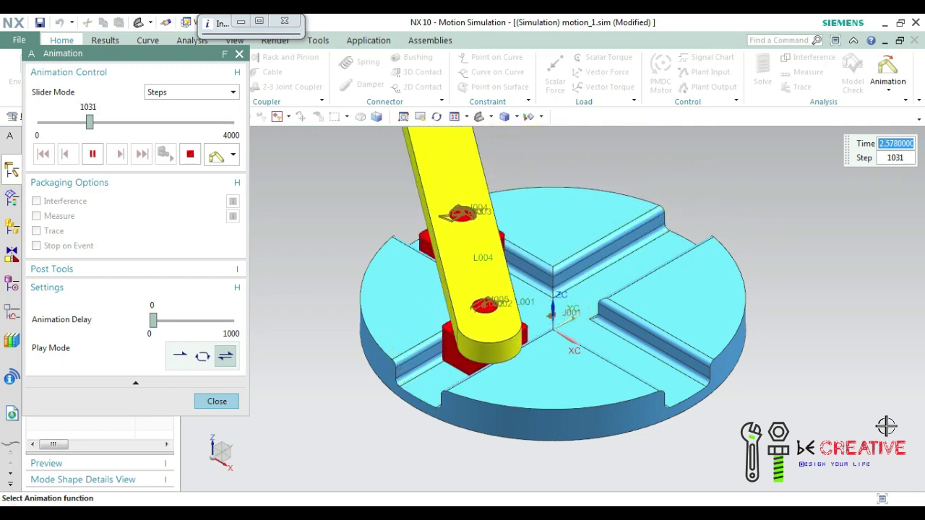
{"action": "left_click", "coordinate": [453, 117]}
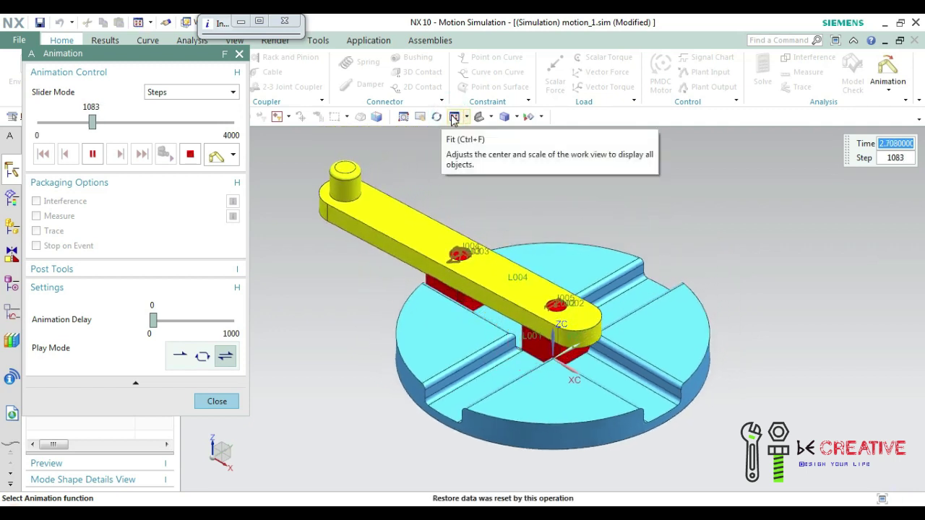
Switch to the Top view, zoom, and fit the disc and yellow link with Ctrl+F
{"action": "left_click", "coordinate": [490, 117]}
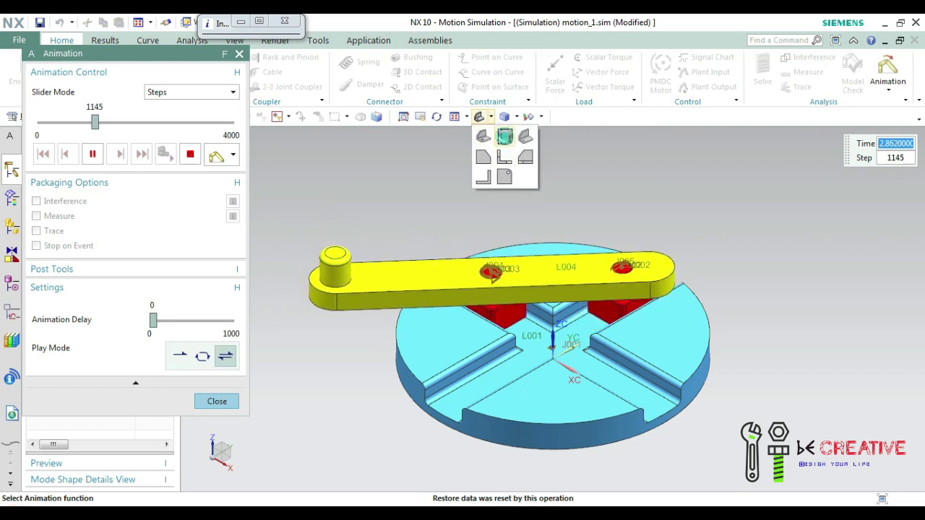
{"action": "left_click", "coordinate": [503, 136]}
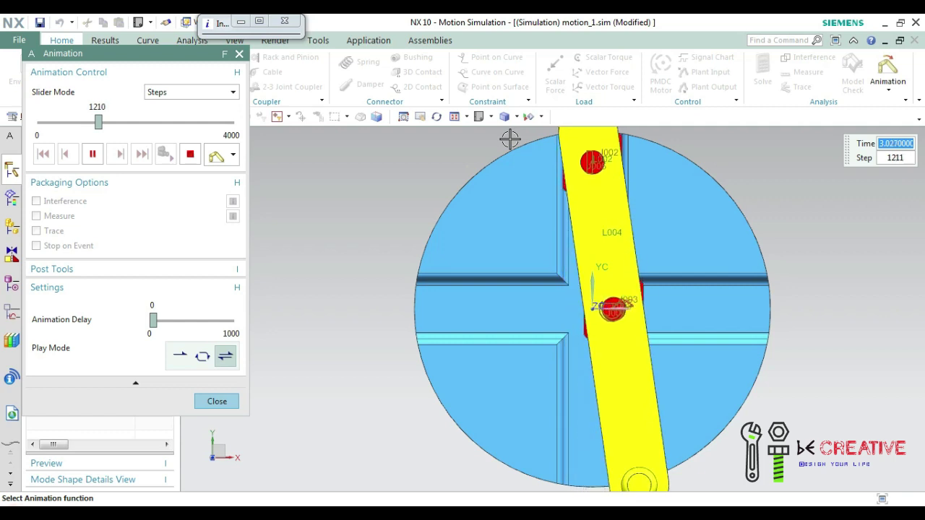
{"action": "scroll", "coordinate": [510, 139], "scroll_direction": "down", "scroll_amount": 1}
{"action": "scroll", "coordinate": [510, 138], "scroll_direction": "down", "scroll_amount": 1}
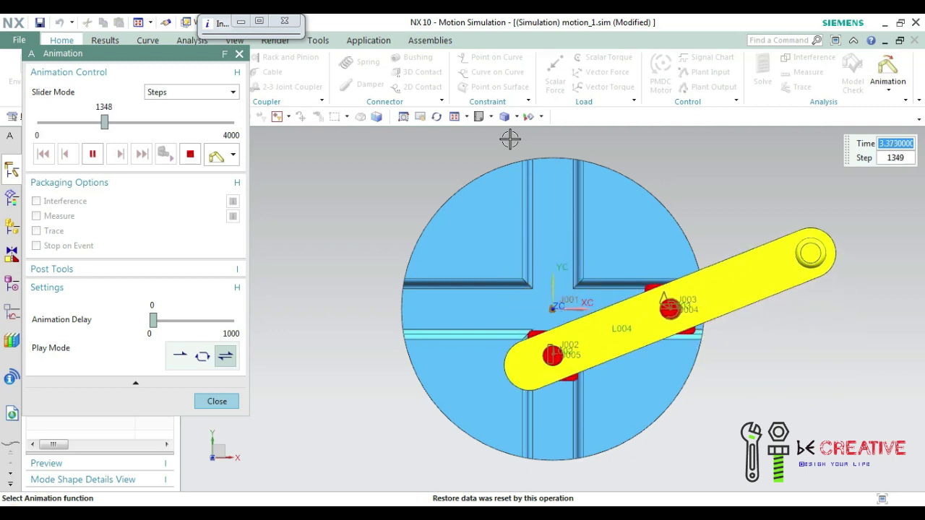
{"action": "scroll", "coordinate": [510, 139], "scroll_direction": "up", "scroll_amount": 1}
{"action": "scroll", "coordinate": [510, 139], "scroll_direction": "up", "scroll_amount": 1}
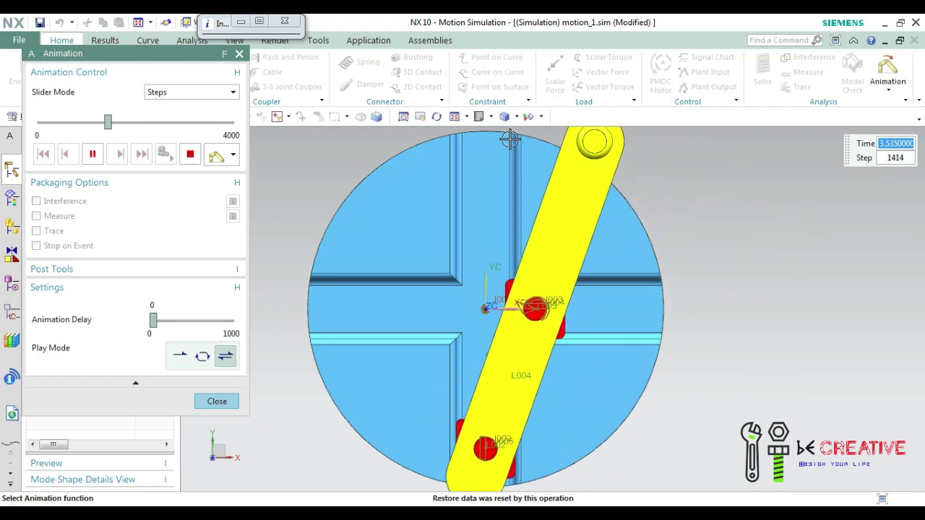
{"action": "key", "text": "ctrl+f"}
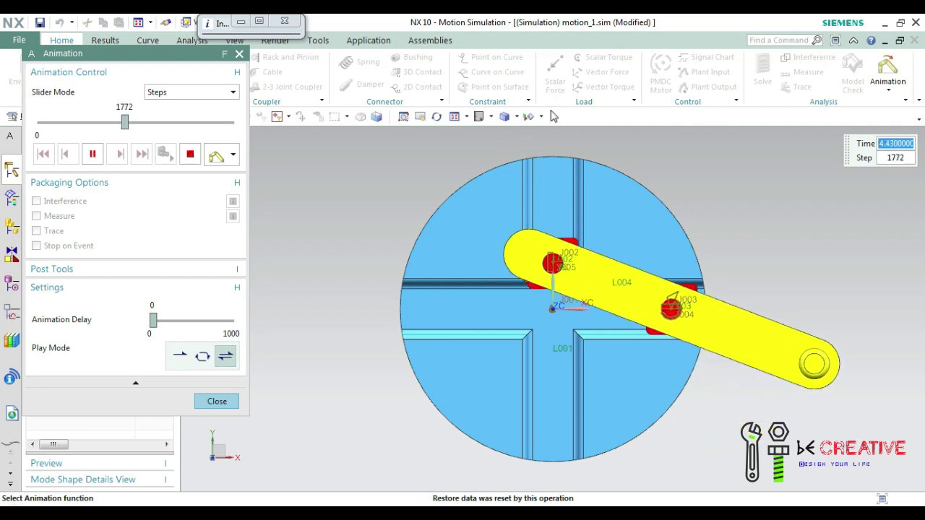
{"action": "left_click", "coordinate": [491, 116]}
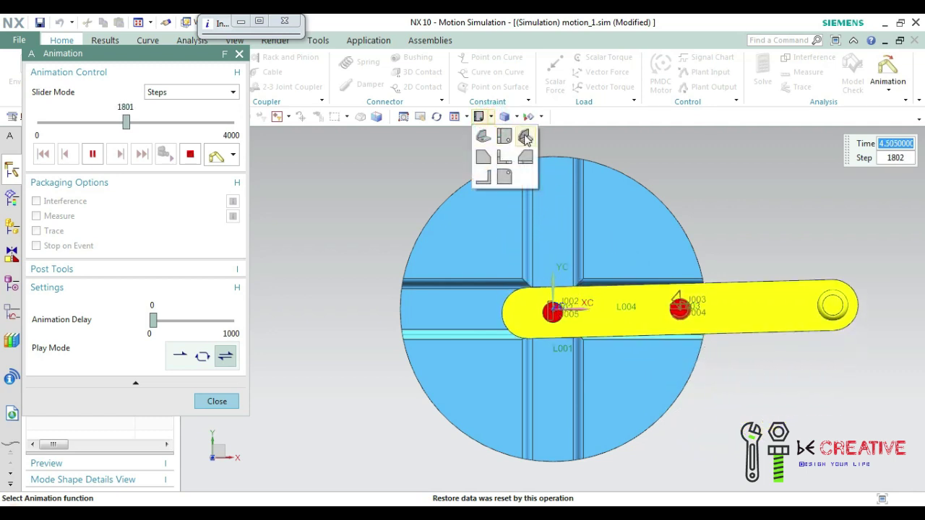
Switch the running trammel animation to an isometric view of the disc and yellow arm
{"action": "left_click", "coordinate": [525, 136]}
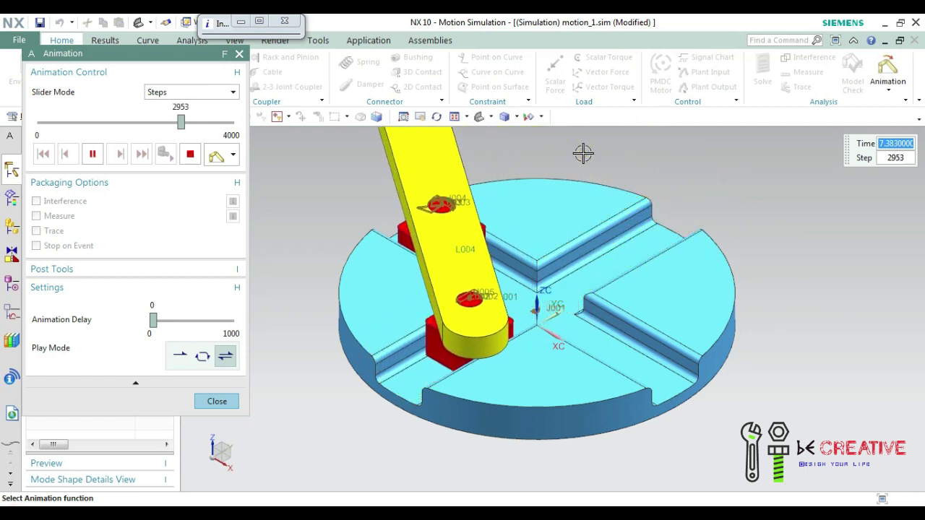
Fit the whole disc, link and table into the isometric view with Ctrl+F
{"action": "key", "text": "ctrl+f"}
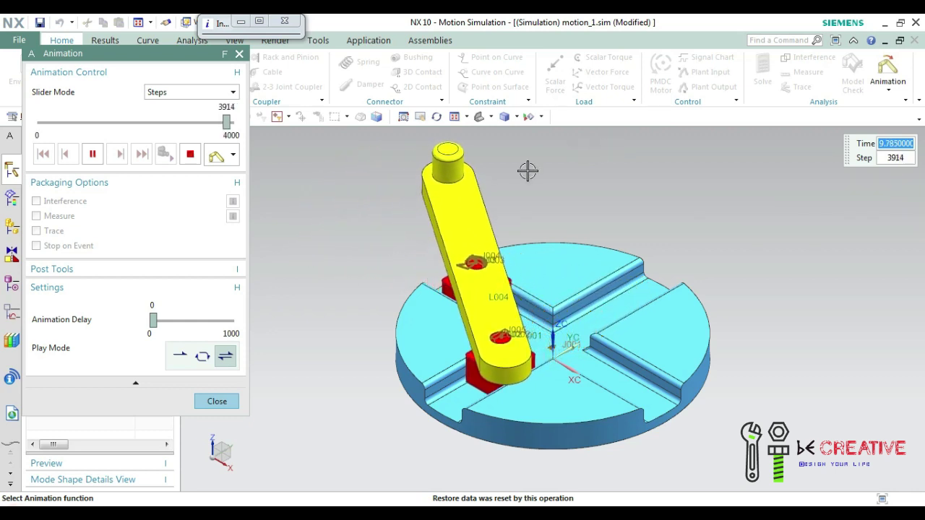
Set the animation Play Mode to loop, then to ping-pong back-and-forth playback
{"action": "left_click", "coordinate": [206, 358]}
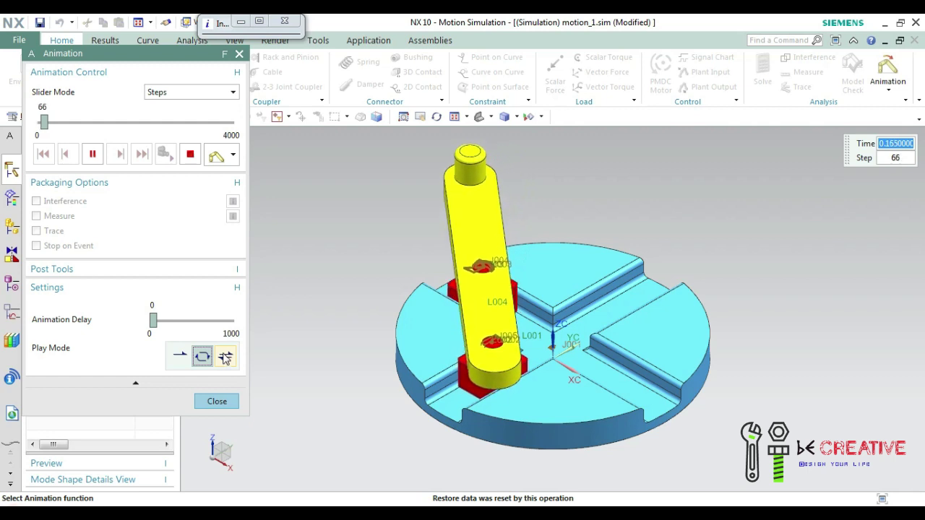
{"action": "left_click", "coordinate": [226, 357]}
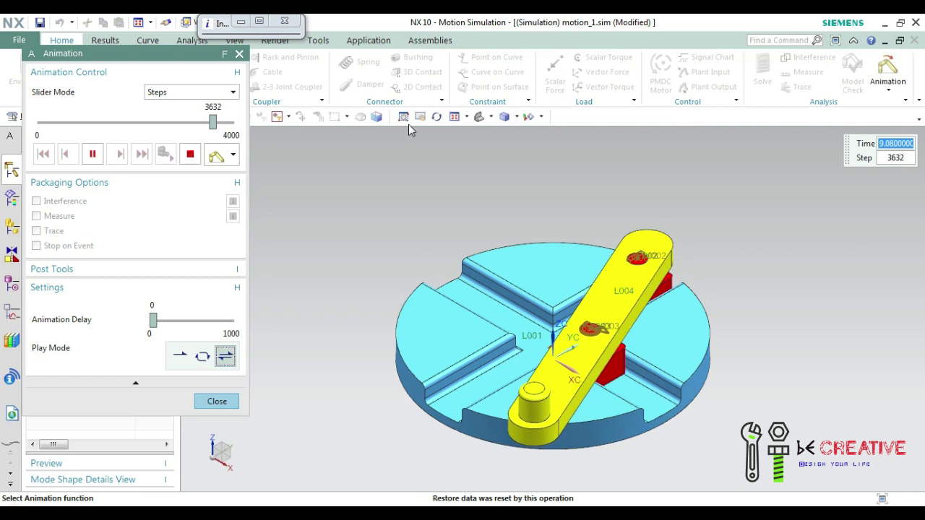
Turn the view to Top to watch the sliders' paths from above
{"action": "left_click", "coordinate": [491, 118]}
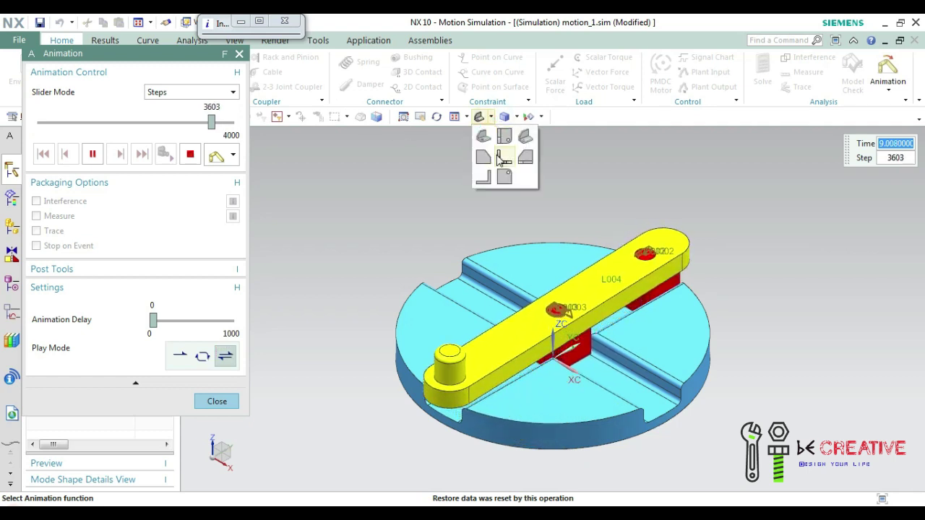
{"action": "left_click", "coordinate": [504, 138]}
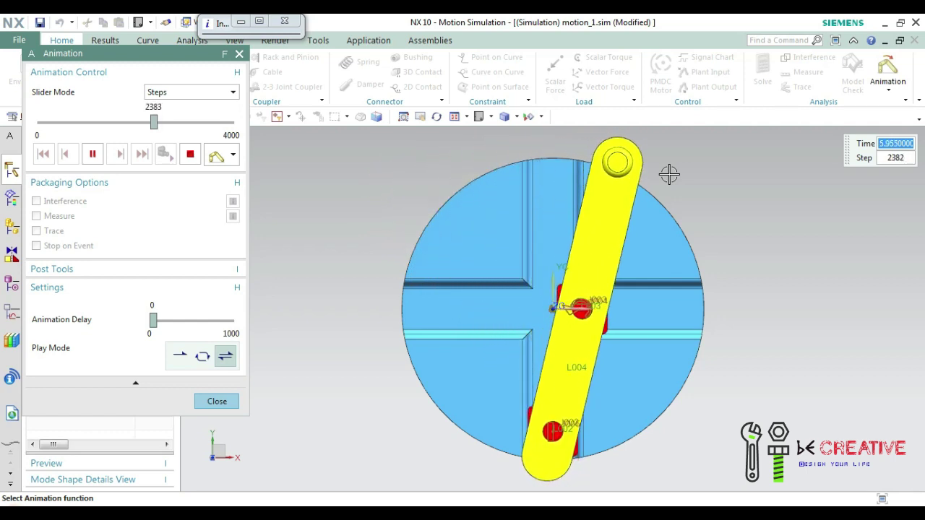
Stop the animation and switch the display to True Shading with floor reflection
{"action": "left_click", "coordinate": [215, 403]}
{"action": "left_click", "coordinate": [275, 40]}
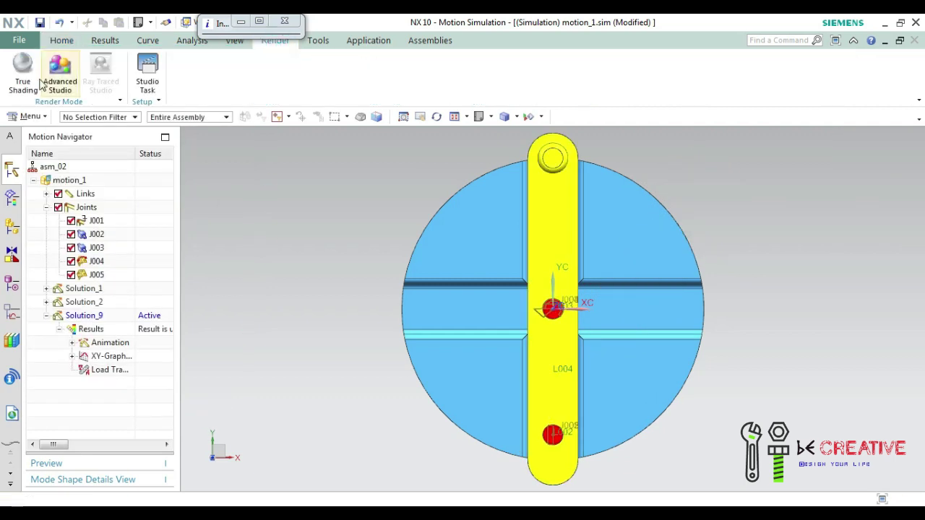
{"action": "left_click", "coordinate": [12, 85]}
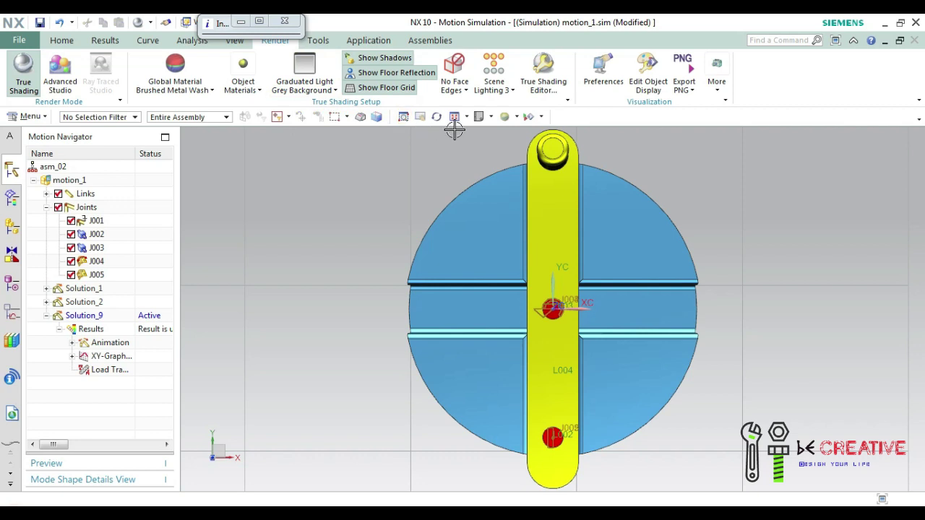
Orient the view to Trimetric and fit the whole mechanism on screen
{"action": "left_click", "coordinate": [479, 118]}
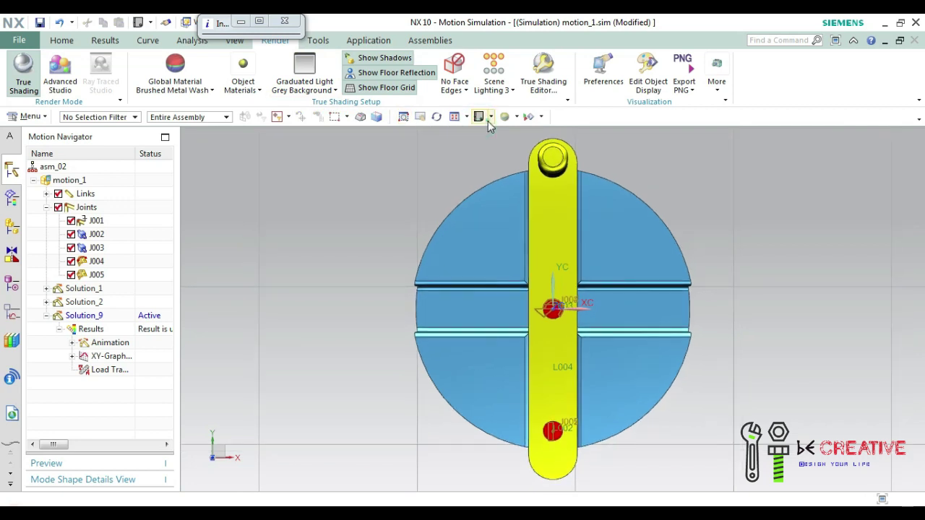
{"action": "left_click", "coordinate": [489, 118]}
{"action": "left_click", "coordinate": [482, 137]}
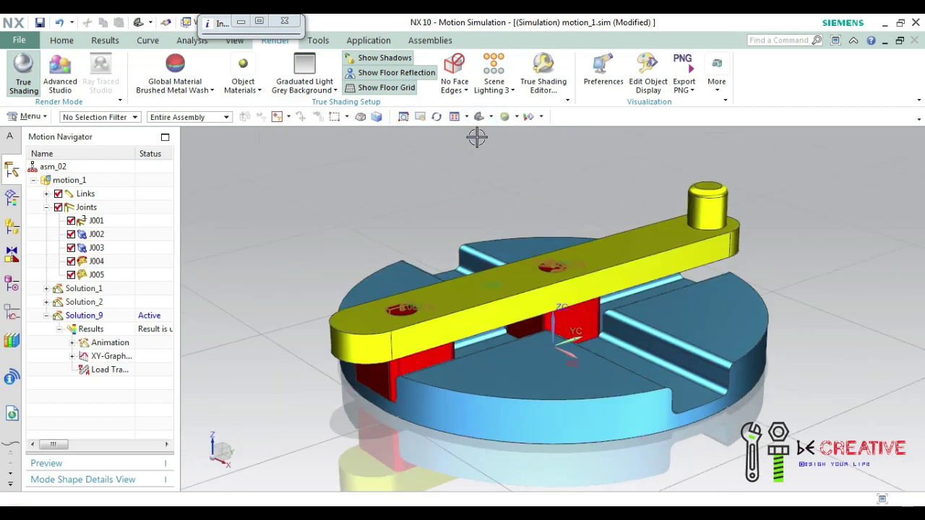
{"action": "left_click", "coordinate": [457, 116]}
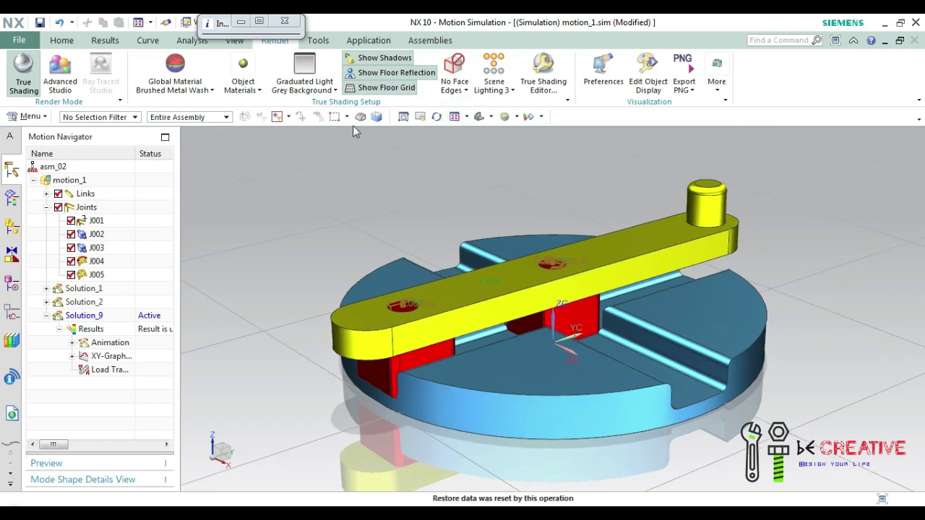
Return to the motion simulation tools and reopen the Animation dialog at step 1 of 4000
{"action": "left_click", "coordinate": [19, 40]}
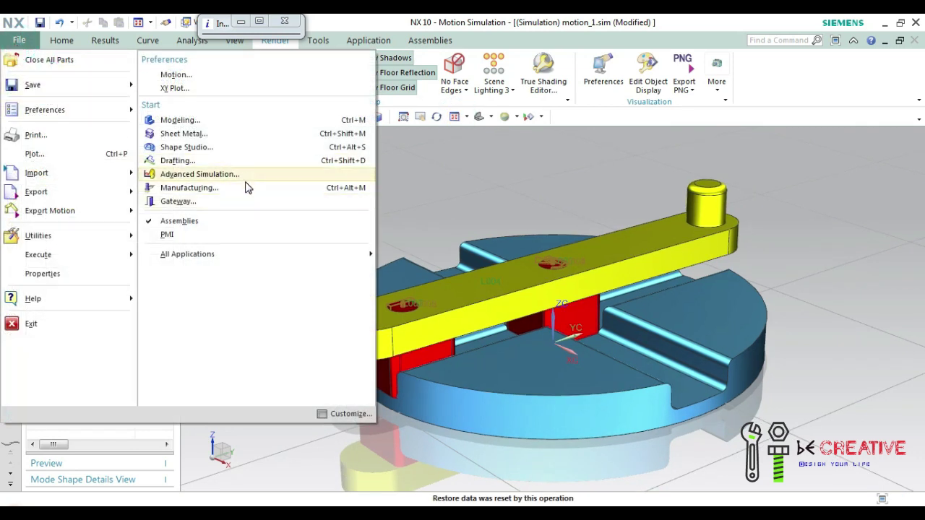
{"action": "left_click", "coordinate": [458, 178]}
{"action": "left_click", "coordinate": [64, 40]}
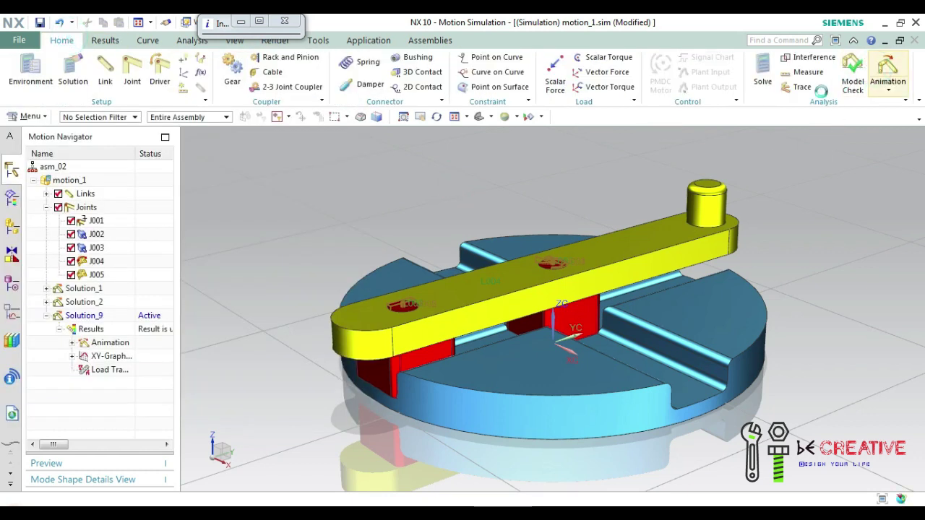
{"action": "left_click", "coordinate": [94, 155]}
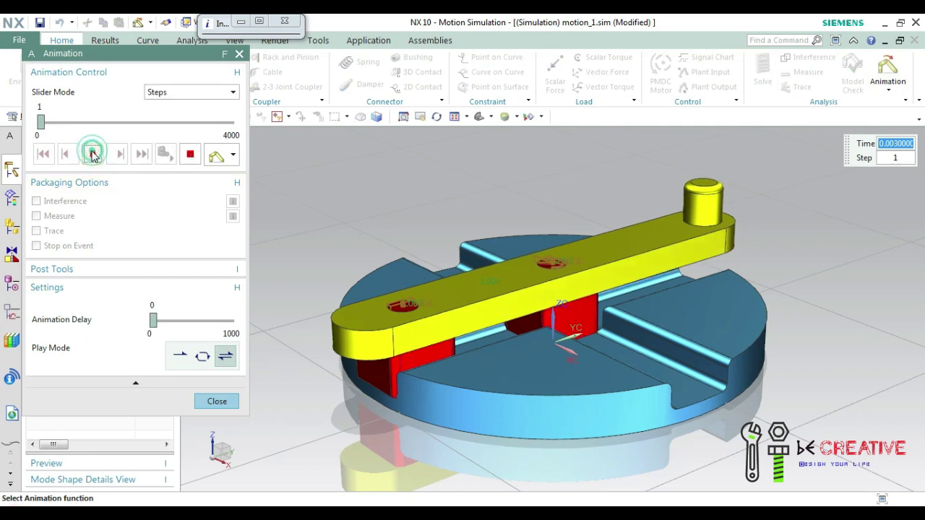